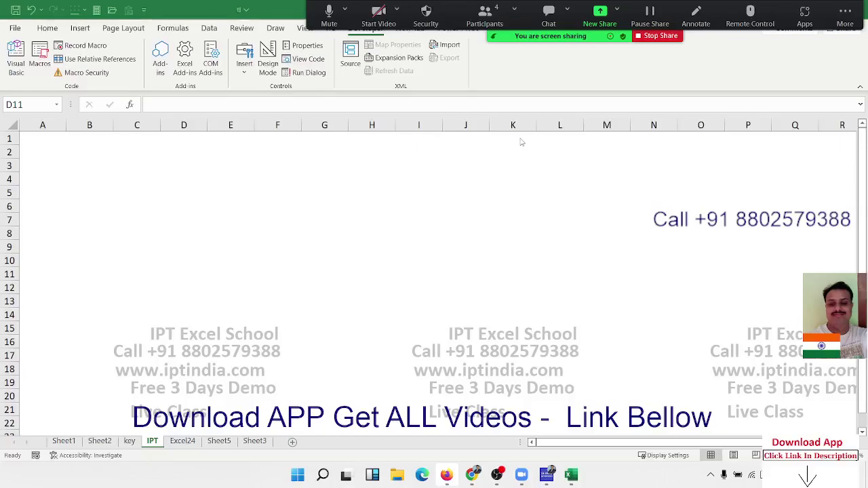
# - Type the number 12345 into cell B2 of the IPT sheet
pyautogui.click(95, 163)
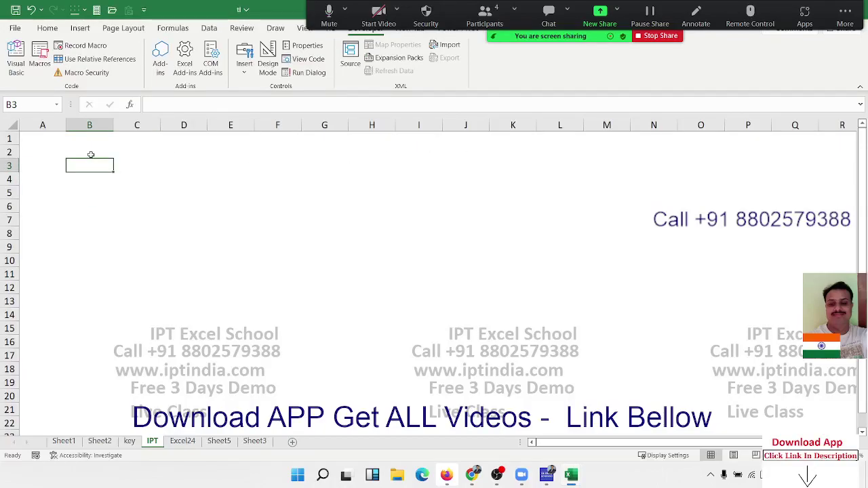
pyautogui.click(61, 148)
pyautogui.press('Up')
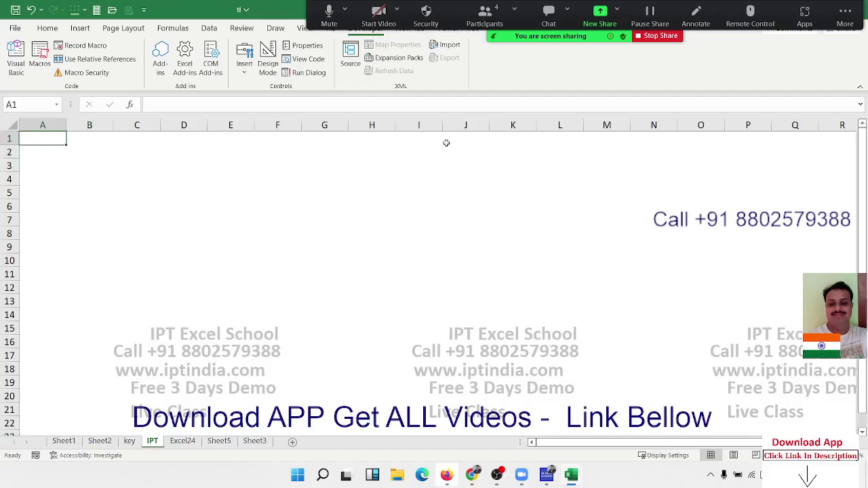
pyautogui.press('Right')
pyautogui.press('Down')
pyautogui.press('Left')
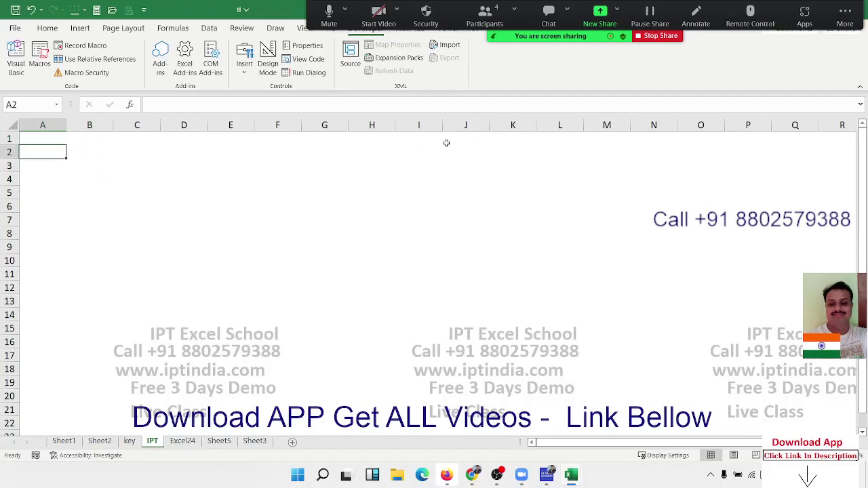
pyautogui.press('Right')
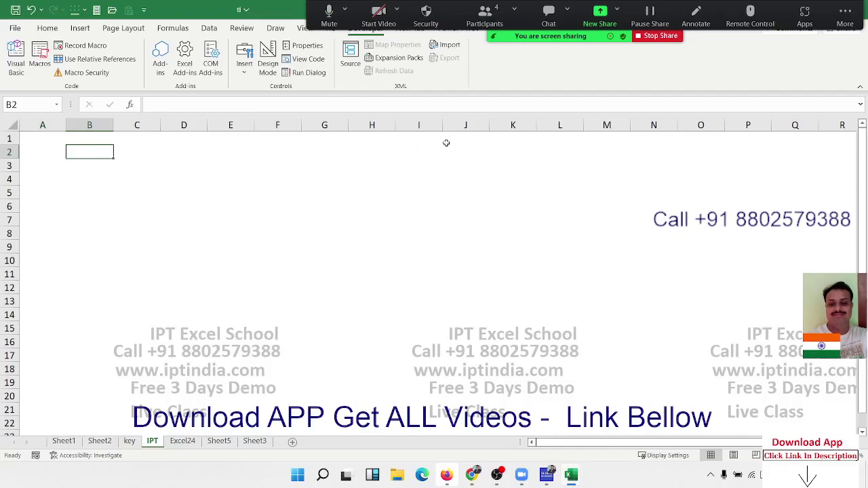
pyautogui.write('1234')
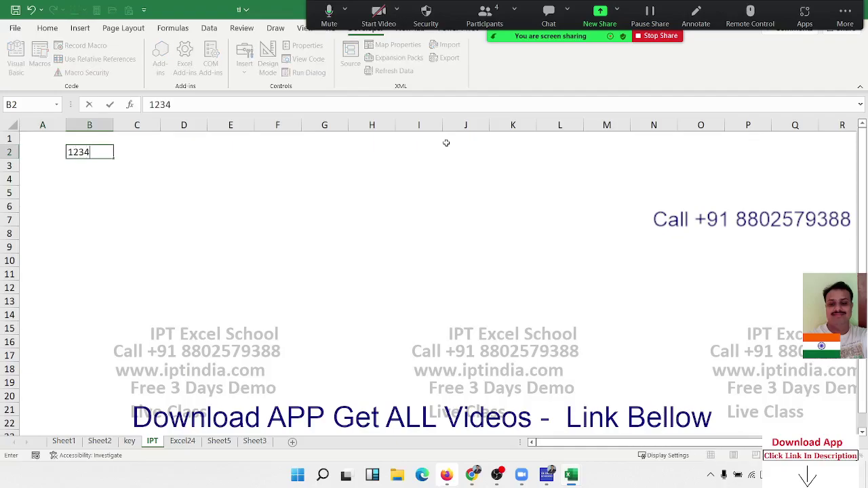
pyautogui.write('5')
pyautogui.press('Right')
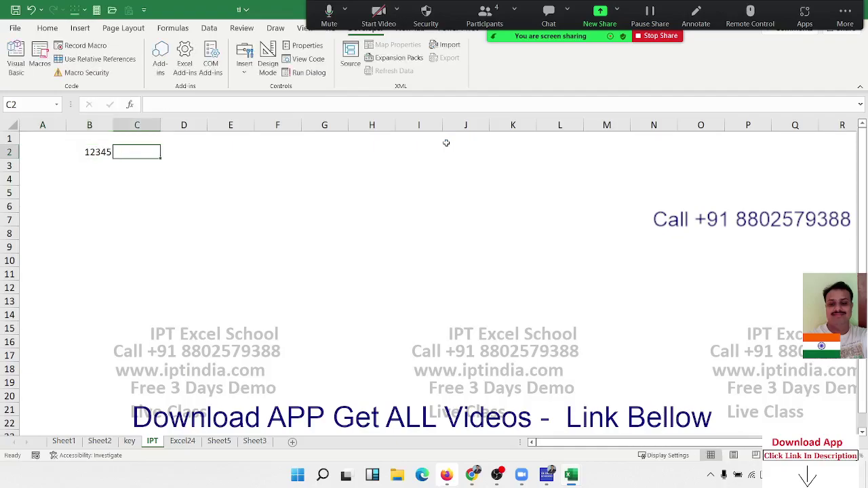
# - Enter =SUM(MID(B2,{1,2,3,4,5},1)) in C2, which shows 0
pyautogui.write('=')
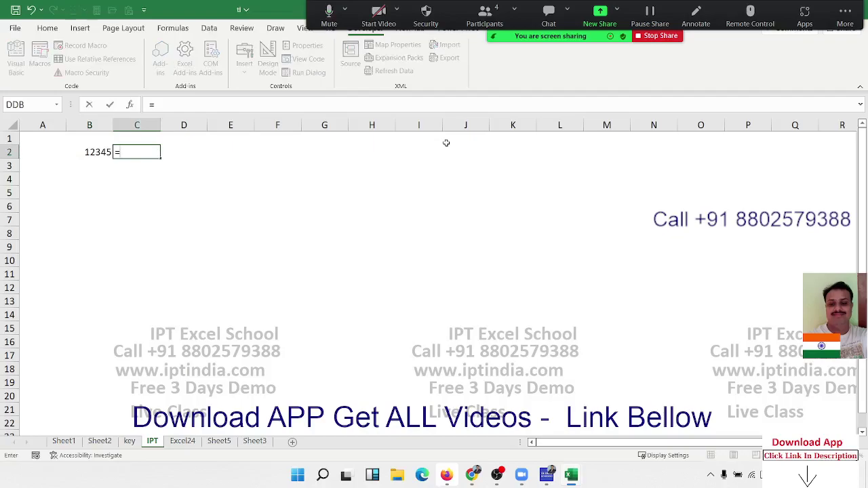
pyautogui.write('sum')
pyautogui.press('Tab')
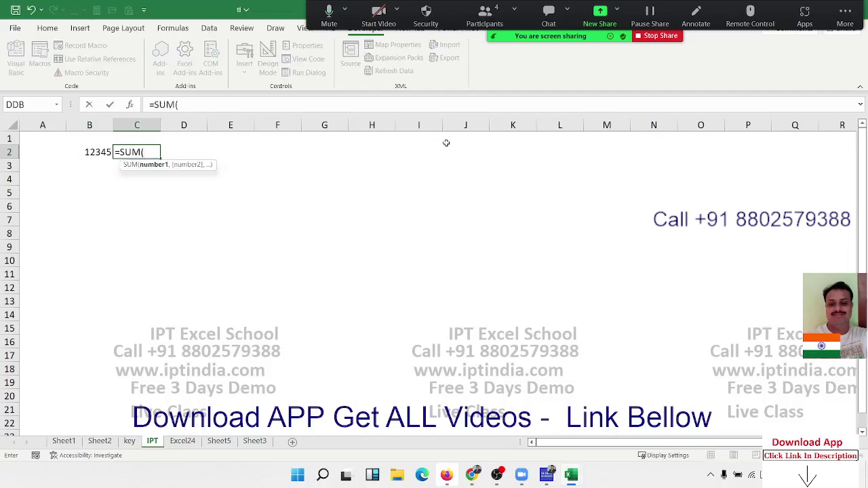
pyautogui.write('mid')
pyautogui.press('Tab')
pyautogui.press('Left')
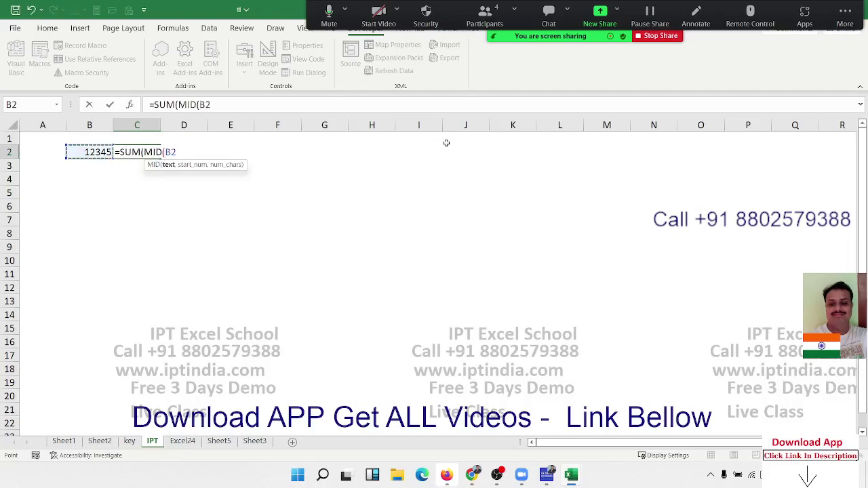
pyautogui.write(',{')
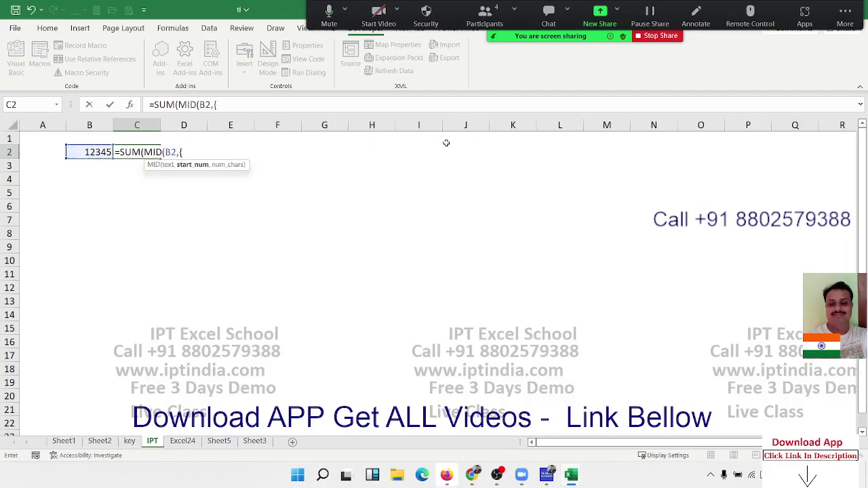
pyautogui.write('1,2')
pyautogui.write('3')
pyautogui.press('BackSpace')
pyautogui.press('BackSpace')
pyautogui.press('BackSpace')
pyautogui.press('BackSpace')
pyautogui.press('BackSpace')
pyautogui.write('1,2,3,')
pyautogui.write('4,5}')
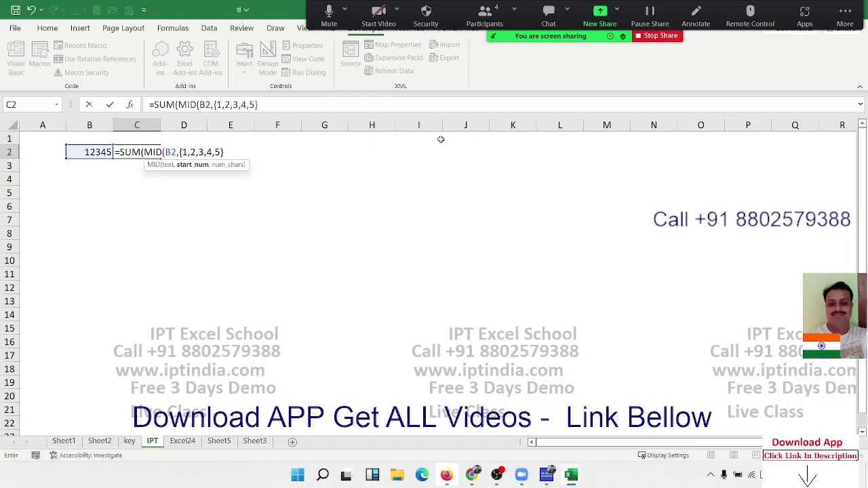
pyautogui.write(',1')
pyautogui.write('))')
pyautogui.press('Return')
# - Change the number in B2 to 45963
pyautogui.press('Up')
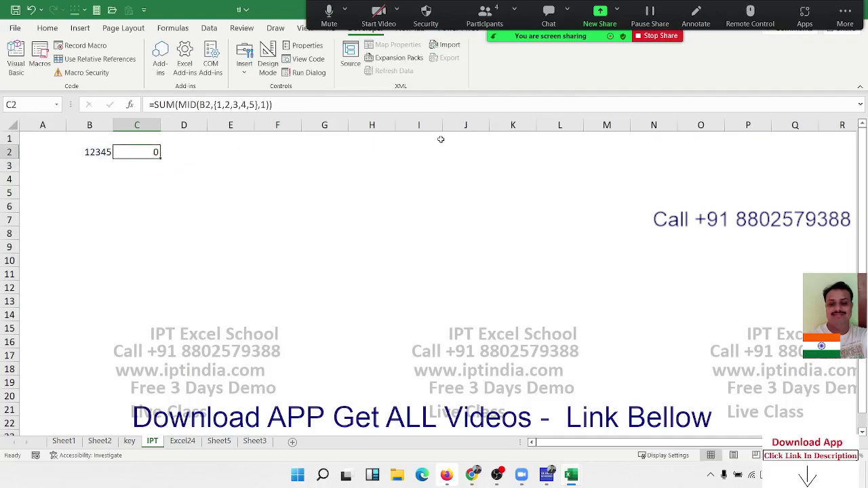
pyautogui.press('Left')
pyautogui.write('459')
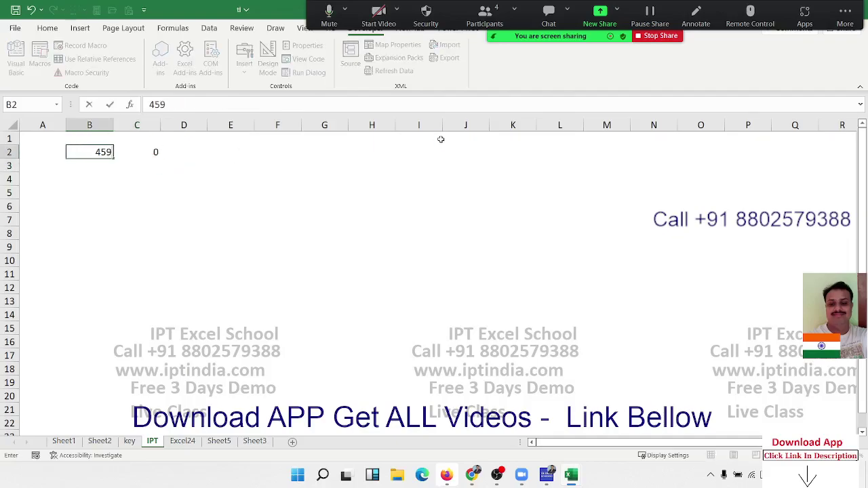
pyautogui.write('63')
pyautogui.press('Return')
pyautogui.press('Up')
pyautogui.press('Right')
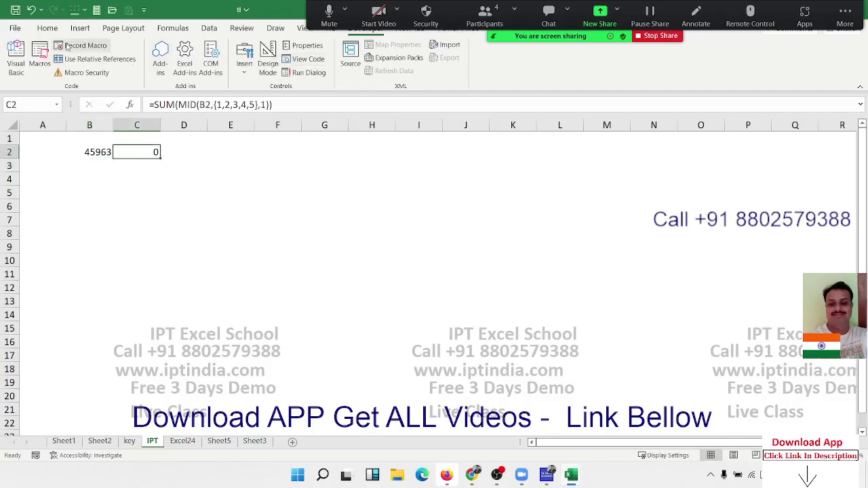
# - Evaluate C2's formula step by step, seeing MID return text digits and SUM give 0
pyautogui.click(49, 29)
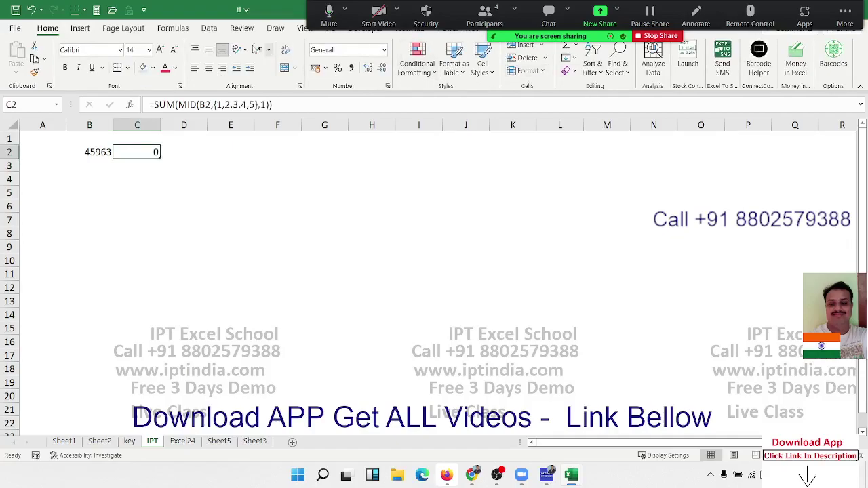
pyautogui.click(167, 30)
pyautogui.click(532, 74)
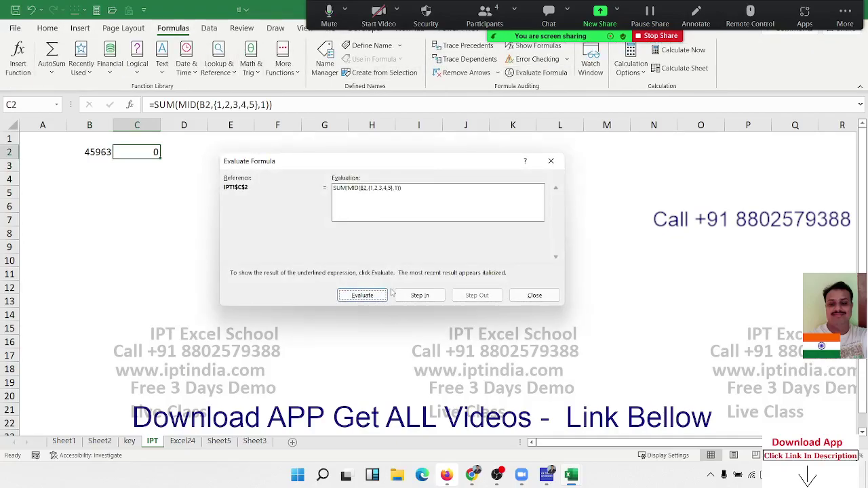
pyautogui.click(363, 295)
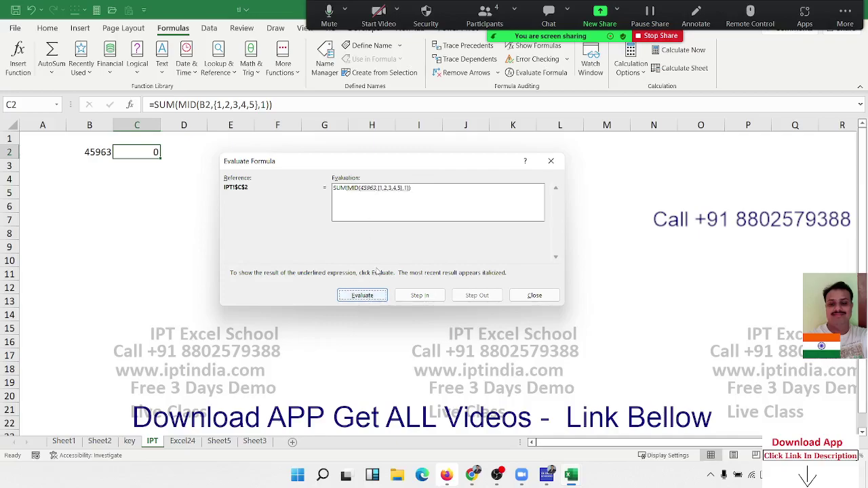
pyautogui.click(359, 299)
pyautogui.click(371, 297)
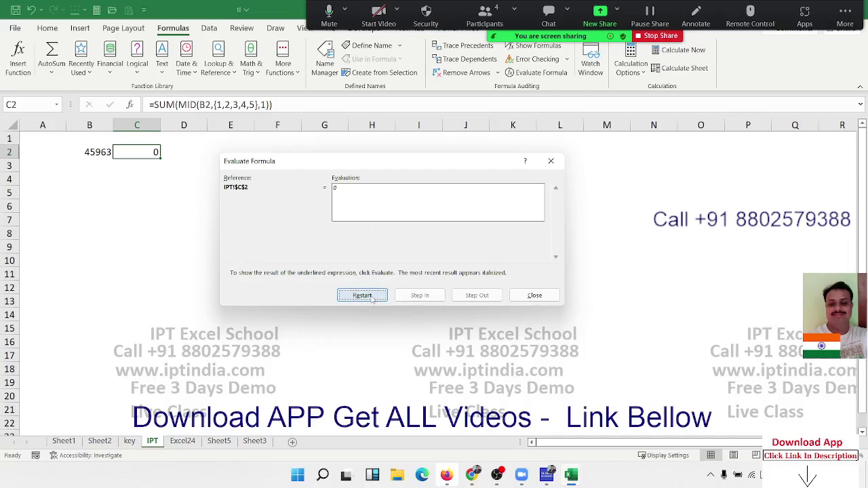
pyautogui.press('Escape')
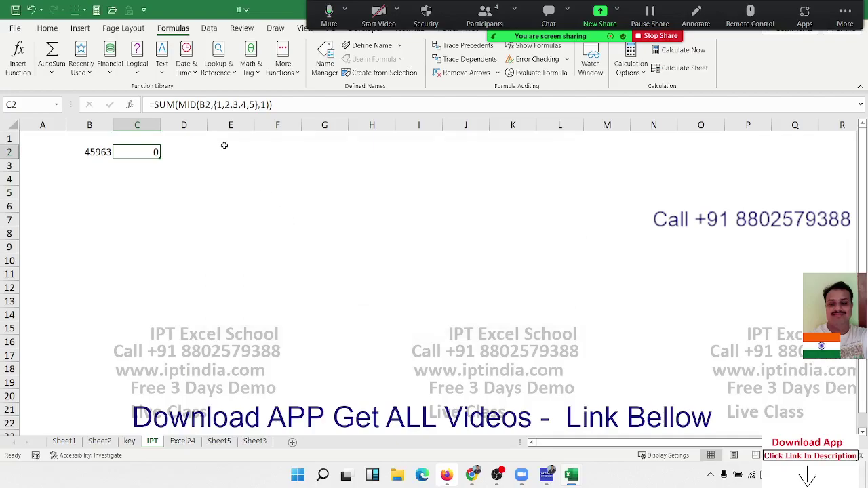
# - Add *1 after MID so C2 reads =SUM(MID(B2,{1,2,3,4,5},1)*1) and shows 27
pyautogui.click(176, 104)
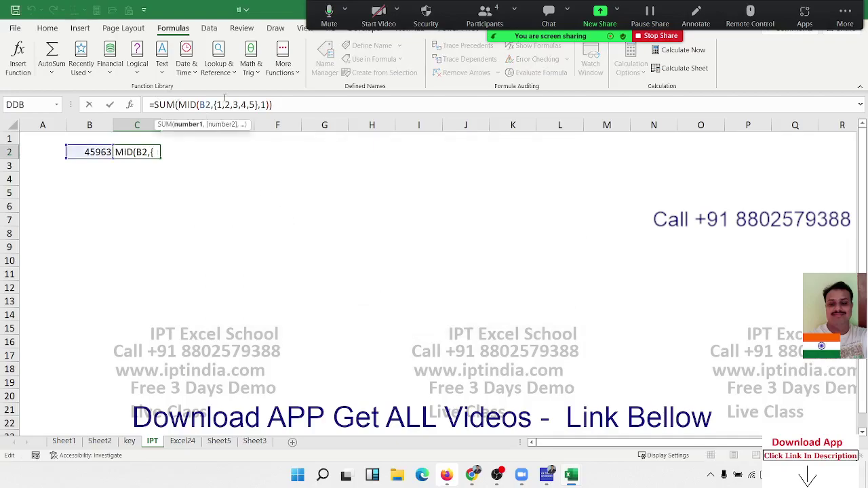
pyautogui.press('Right')
pyautogui.press('Right')
pyautogui.press('Right')
pyautogui.press('Right')
pyautogui.press('Right')
pyautogui.press('Right')
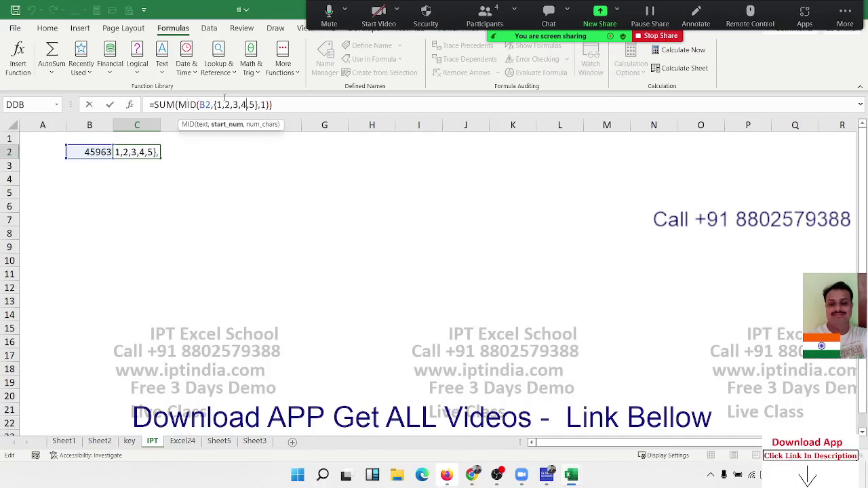
pyautogui.press('Right')
pyautogui.press('Right')
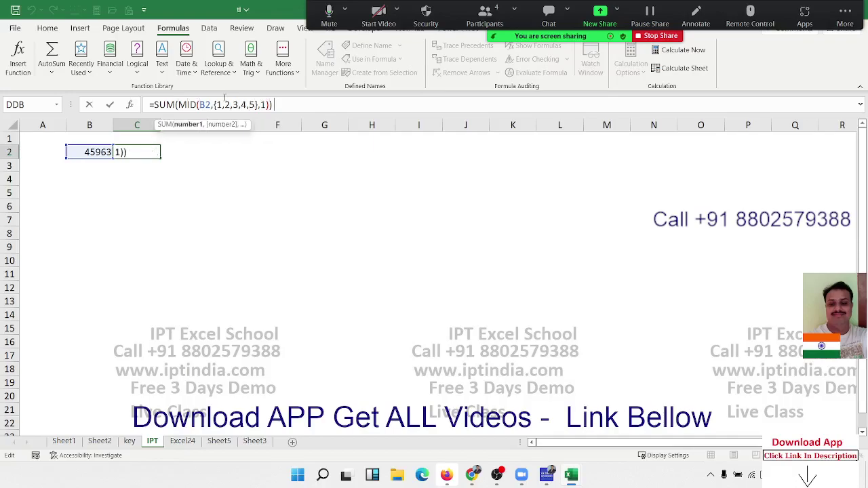
pyautogui.write('*1')
pyautogui.press('Return')
pyautogui.press('Up')
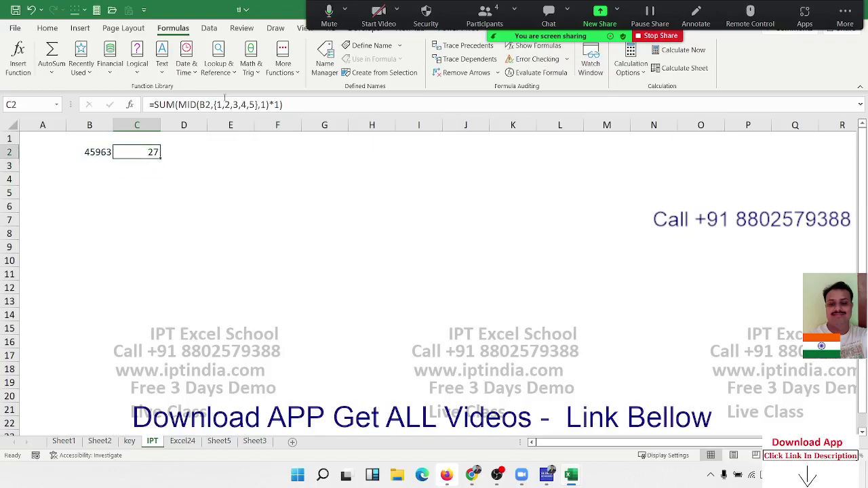
# - Run Error Checking, then evaluate C2's formula step by step to confirm 27
pyautogui.click(533, 60)
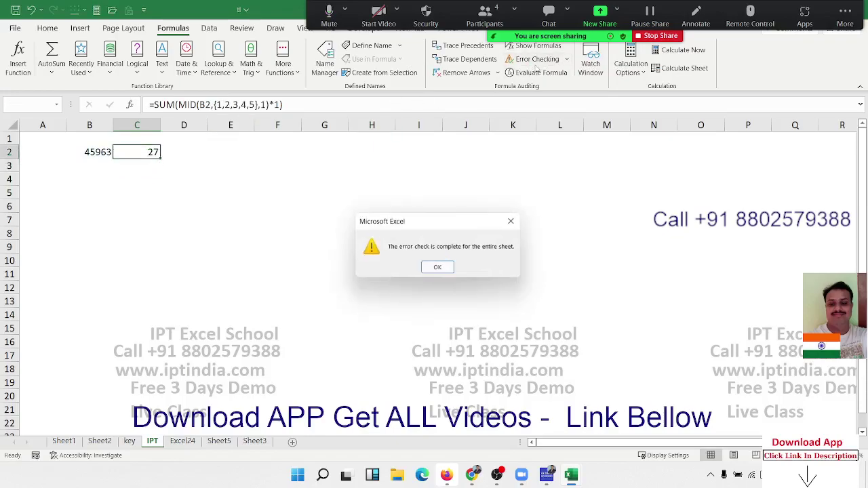
pyautogui.press('Return')
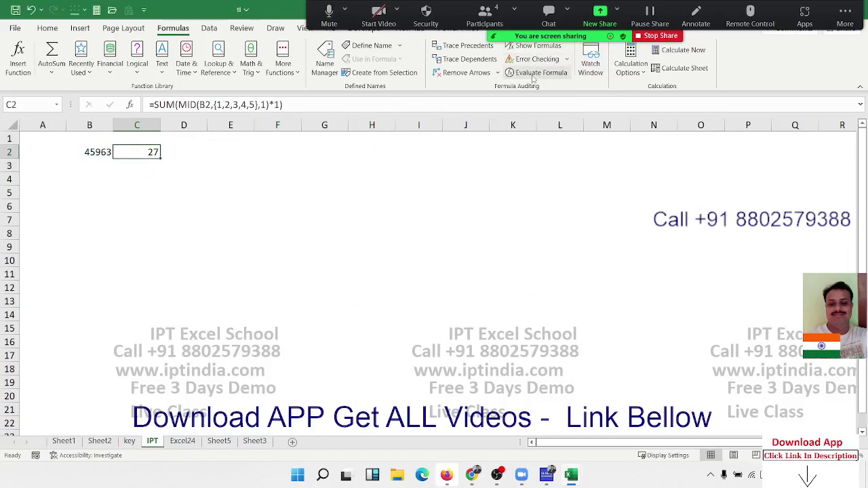
pyautogui.click(536, 72)
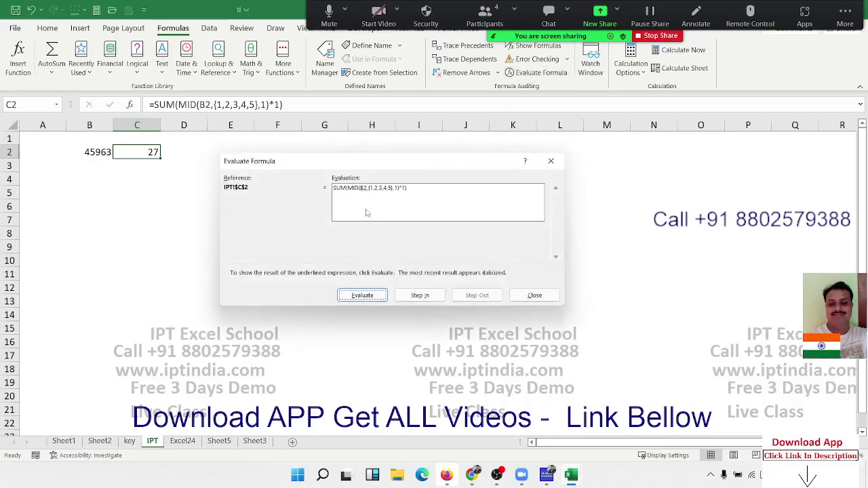
pyautogui.click(364, 297)
pyautogui.click(363, 297)
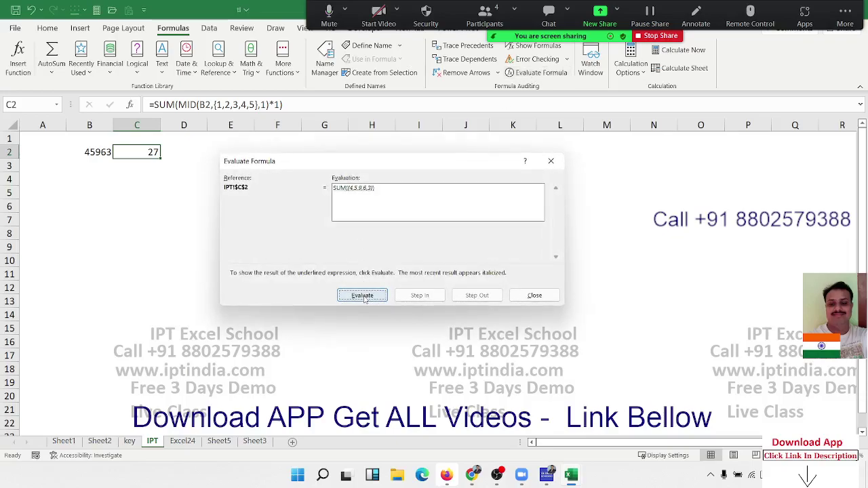
pyautogui.click(363, 297)
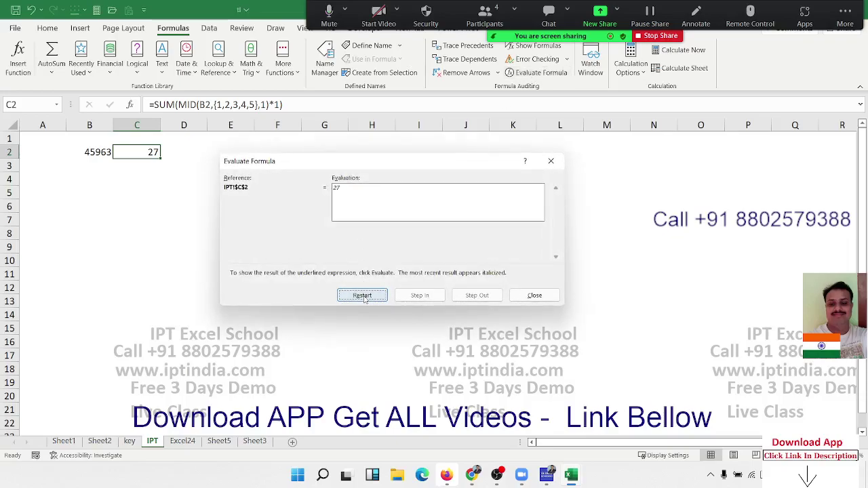
pyautogui.click(535, 296)
# - Replace B2 with 87545649 and reconfirm C2's formula, which sums the first five digits to 29
pyautogui.click(90, 152)
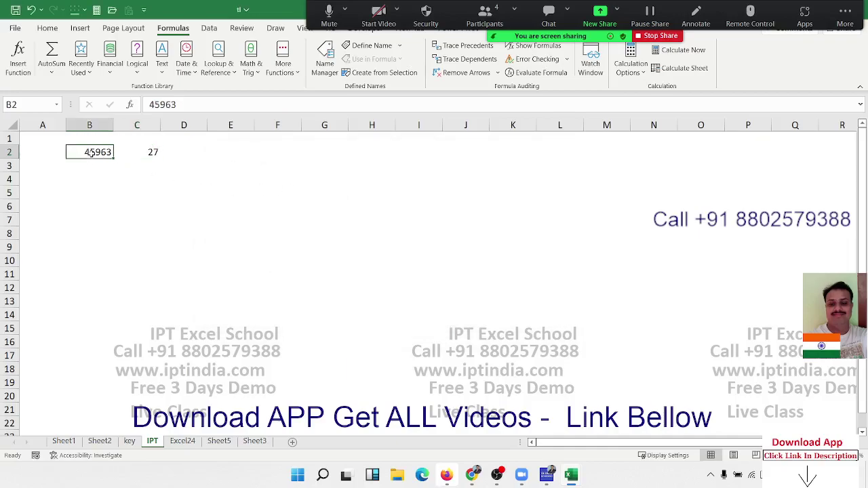
pyautogui.write('87545649')
pyautogui.press('Return')
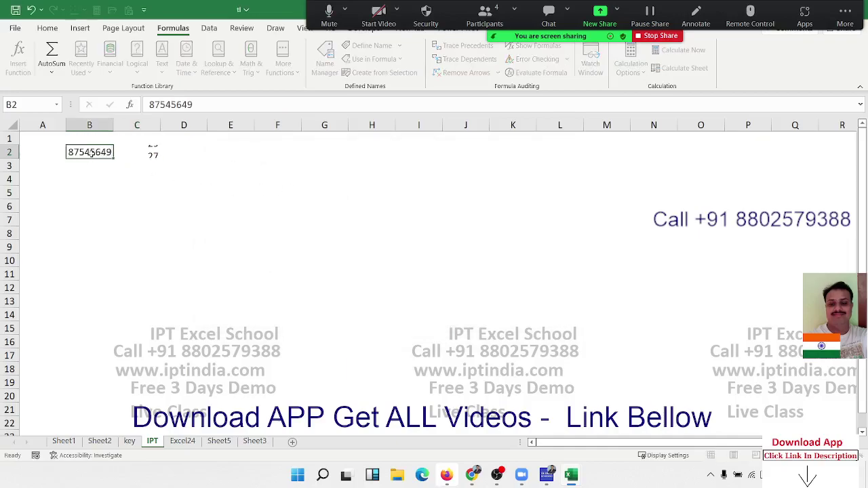
pyautogui.press('Up')
pyautogui.press('Right')
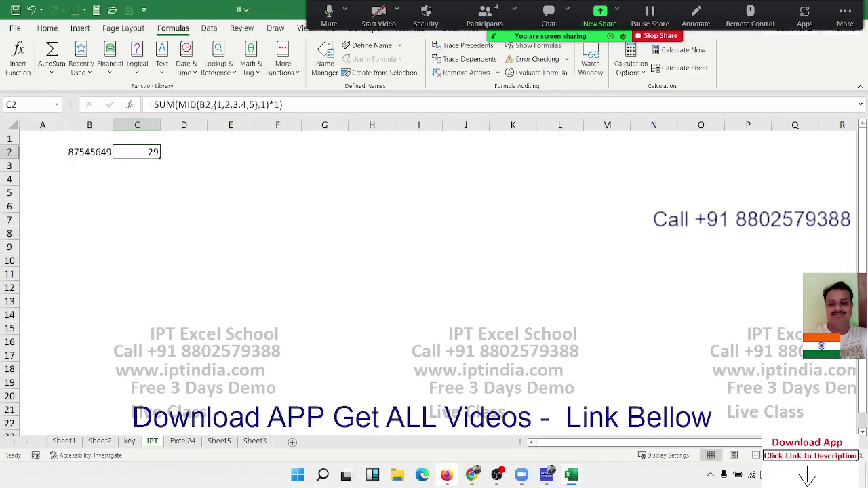
pyautogui.moveTo(214, 105); pyautogui.dragTo(259, 106)
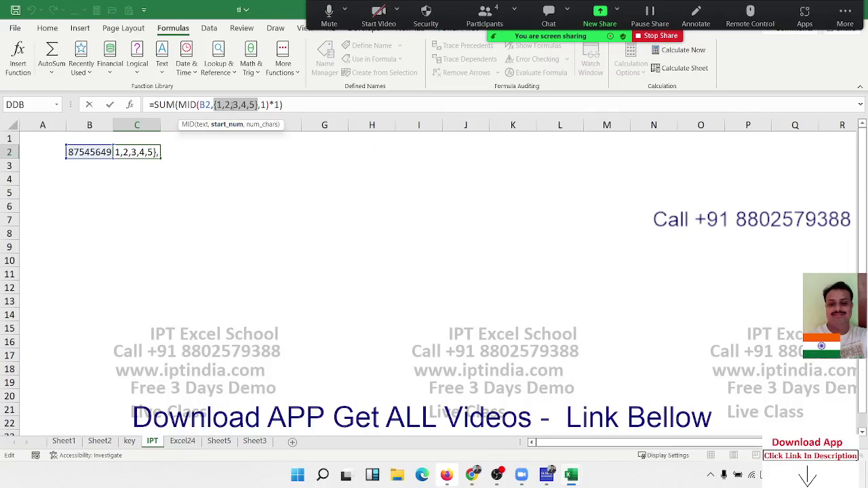
pyautogui.hotkey('ctrl', 'Return')
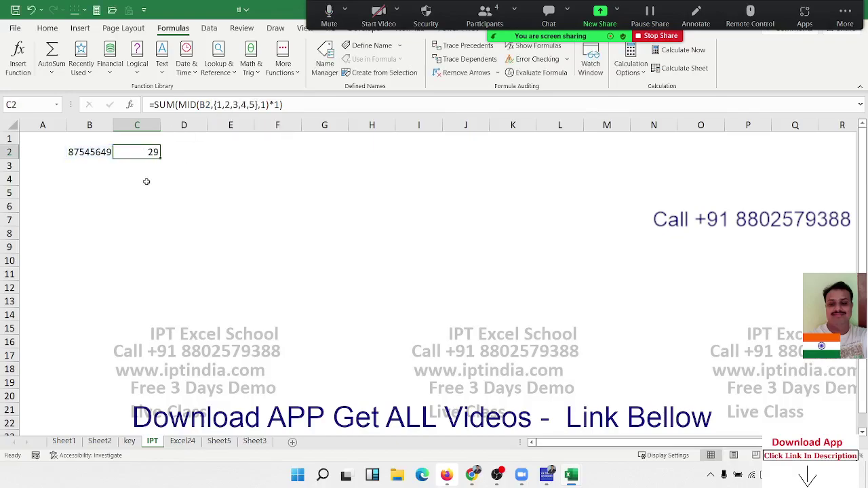
pyautogui.click(100, 166)
# - Enter =LEN(B2) in B3 to see that B2 holds 8 digits
pyautogui.write('=r')
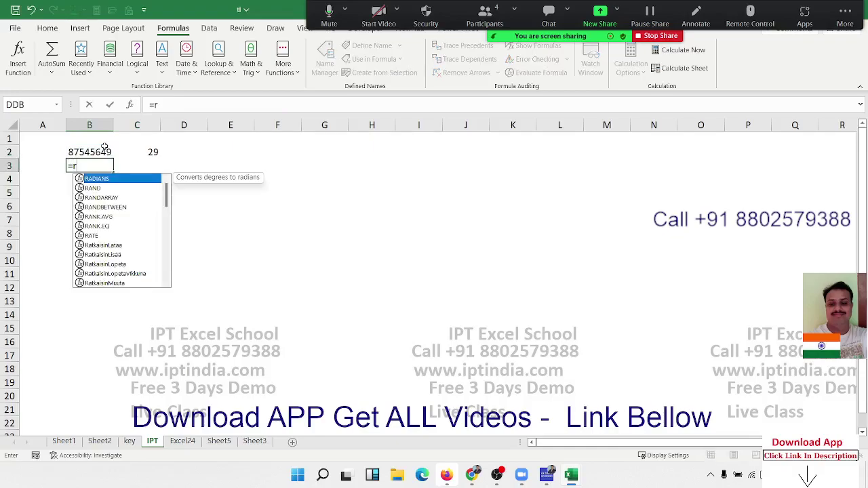
pyautogui.write('o')
pyautogui.press('Escape')
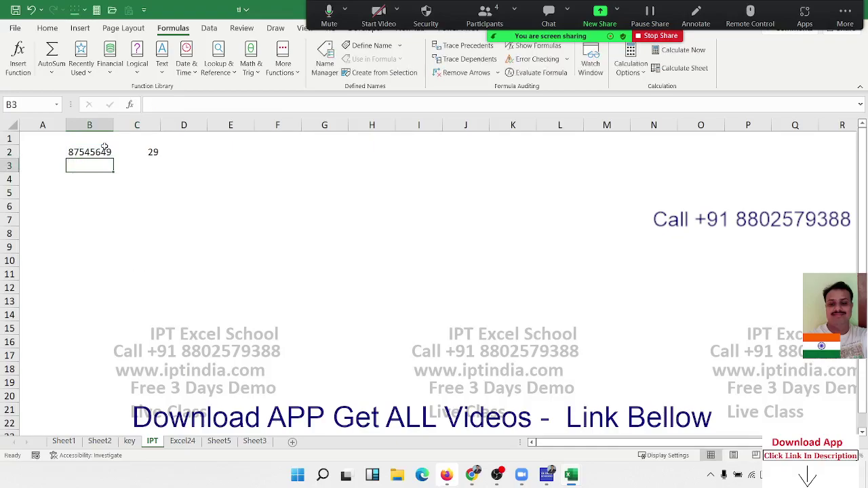
pyautogui.press('Up')
pyautogui.press('Right')
pyautogui.press('Down')
pyautogui.press('Left')
pyautogui.write('=len')
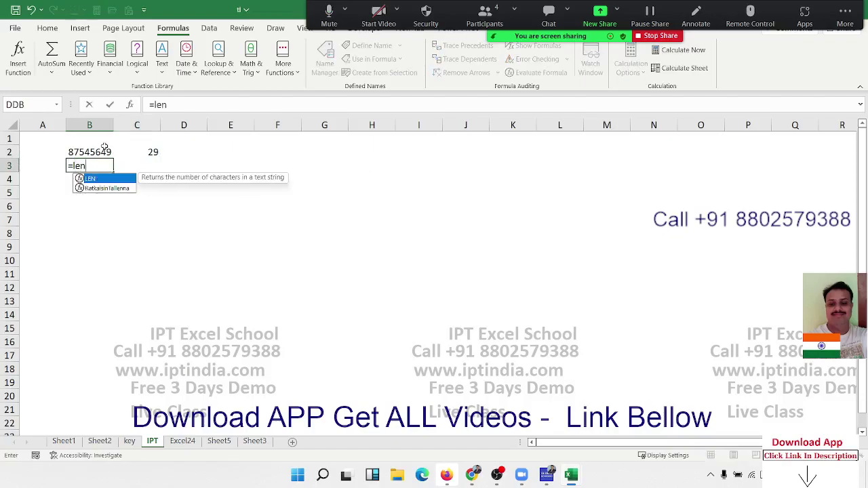
pyautogui.press('Tab')
pyautogui.press('Up')
pyautogui.press('Return')
pyautogui.press('Up')
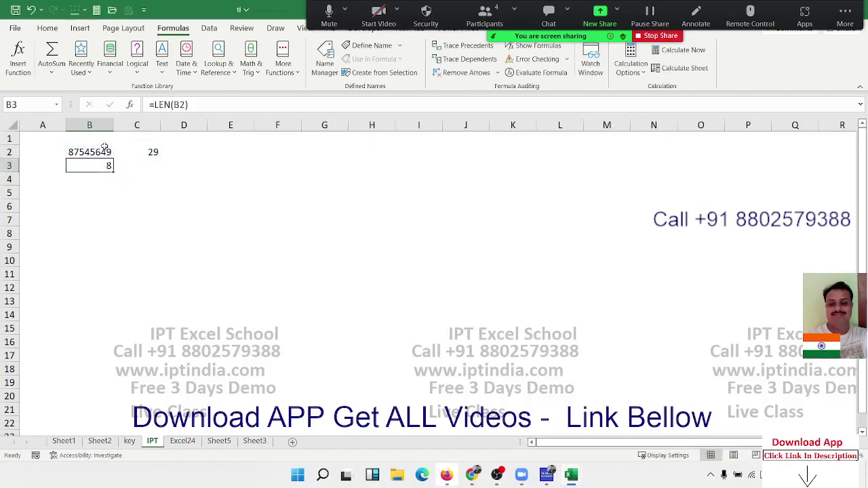
# - Clear the LEN formula from B3 and open C2's formula for editing
pyautogui.press('Right')
pyautogui.press('Left')
pyautogui.press('Delete')
pyautogui.press('Right')
pyautogui.press('Up')
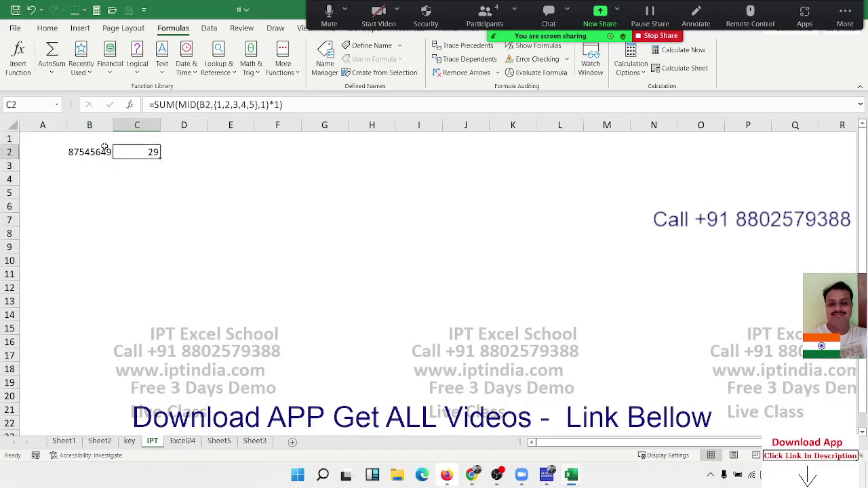
pyautogui.press('F2')
pyautogui.press('Left')
pyautogui.press('Left')
pyautogui.press('Left')
pyautogui.press('Left')
pyautogui.press('Left')
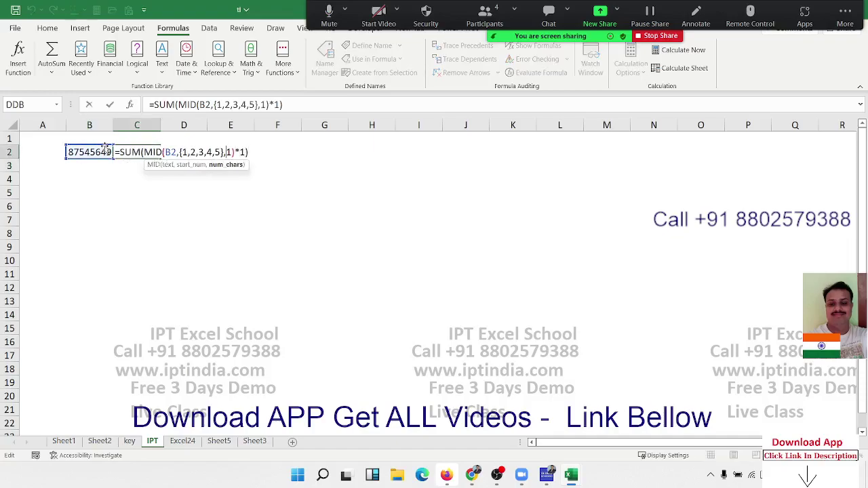
# - Replace {1,2,3,4,5} with ROW(1:8) in C2's formula so it totals 48
pyautogui.press('BackSpace')
pyautogui.press('BackSpace')
pyautogui.press('BackSpace')
pyautogui.press('BackSpace')
pyautogui.press('BackSpace')
pyautogui.press('BackSpace')
pyautogui.press('BackSpace')
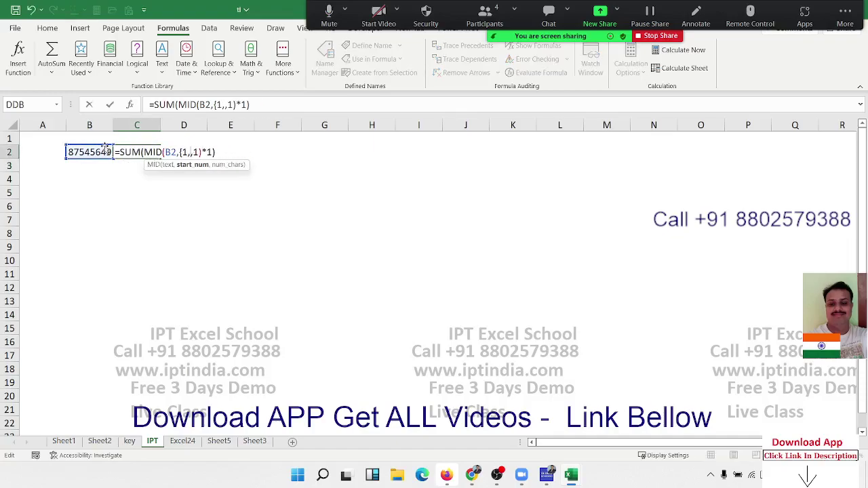
pyautogui.press('BackSpace')
pyautogui.press('BackSpace')
pyautogui.press('BackSpace')
pyautogui.write('ro')
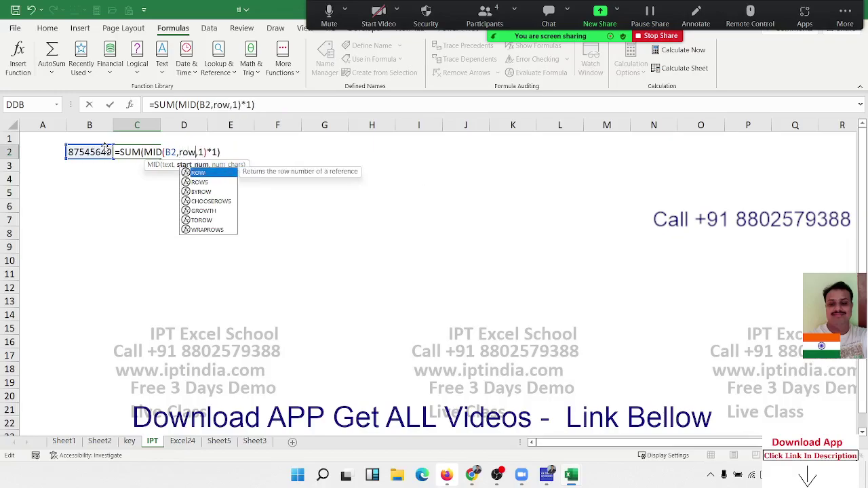
pyautogui.write('w')
pyautogui.press('Tab')
pyautogui.write('1:8')
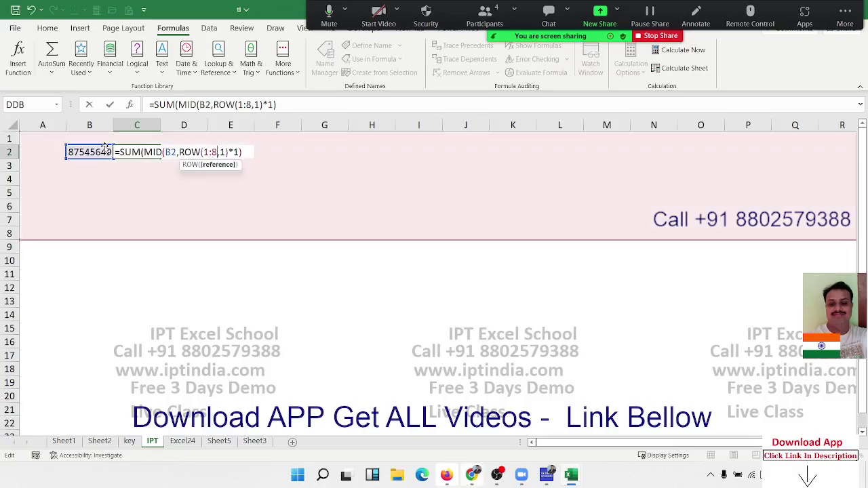
pyautogui.write(')')
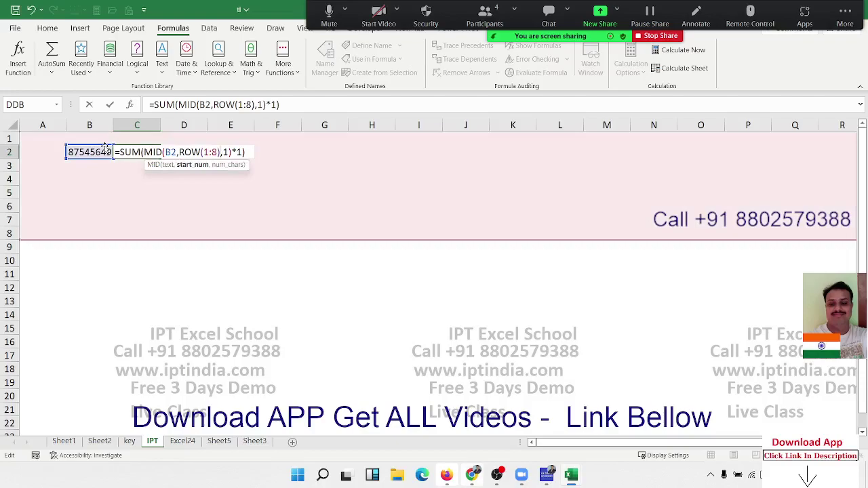
pyautogui.press('Return')
pyautogui.press('Up')
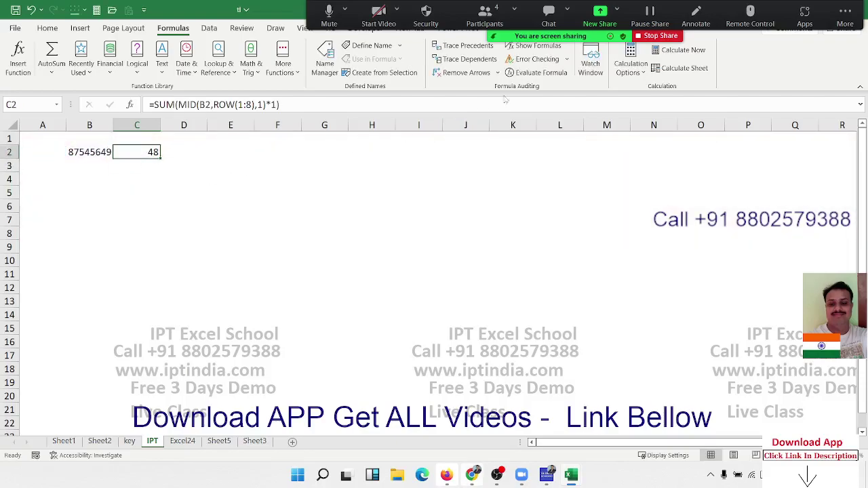
pyautogui.click(536, 73)
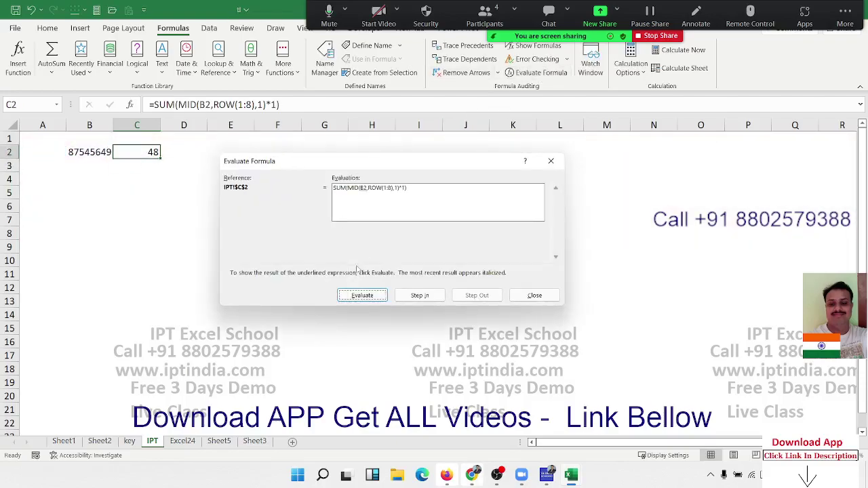
pyautogui.click(370, 298)
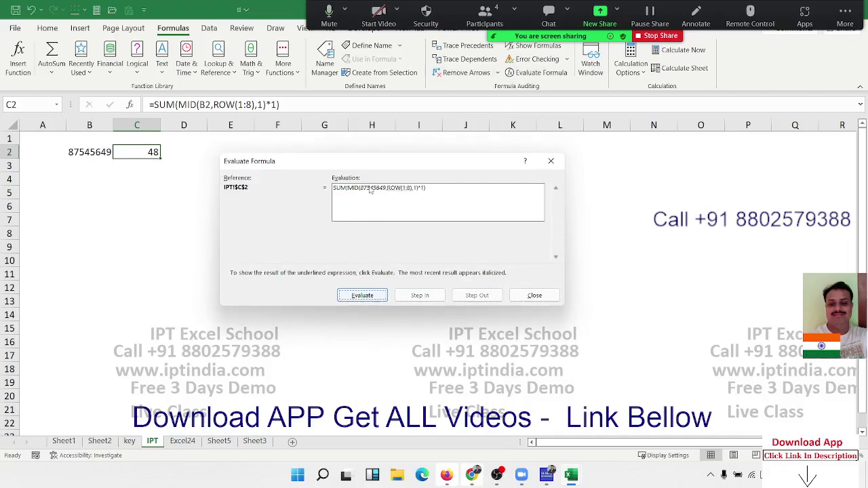
pyautogui.click(364, 297)
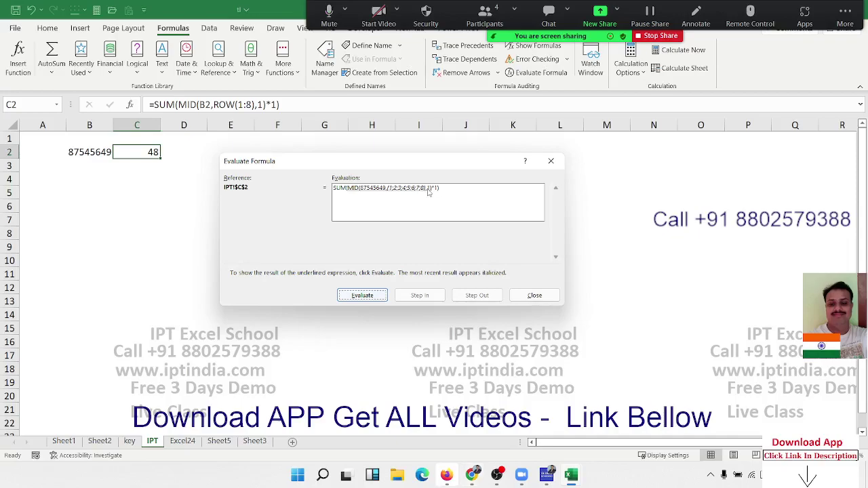
pyautogui.click(377, 294)
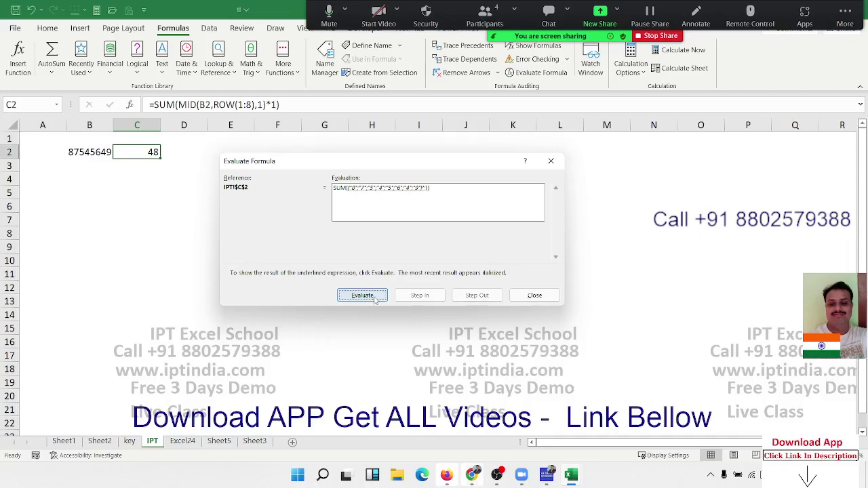
pyautogui.click(375, 298)
pyautogui.click(375, 298)
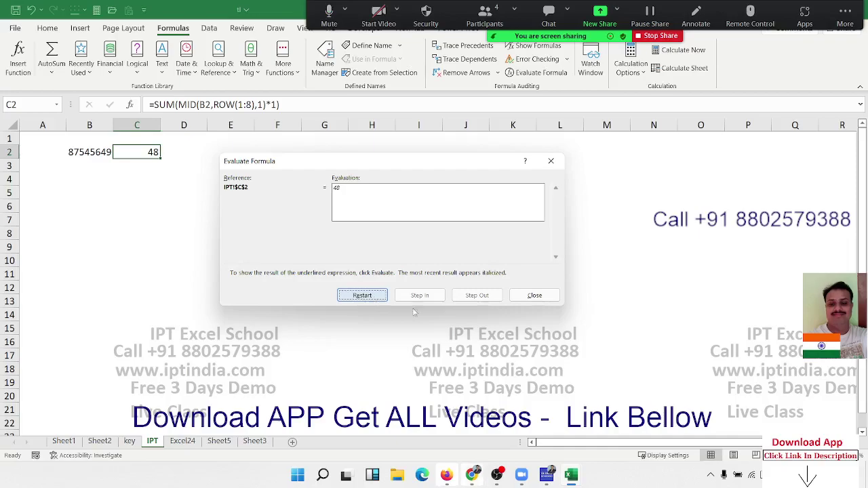
pyautogui.click(534, 295)
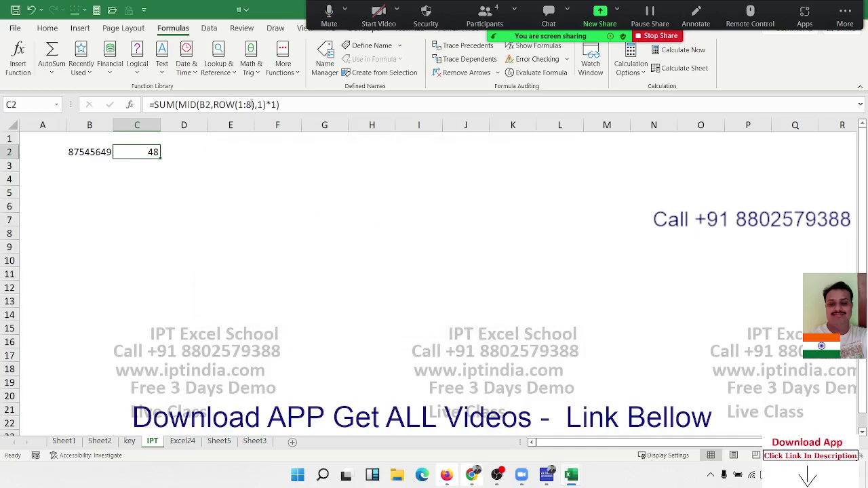
pyautogui.click(251, 104)
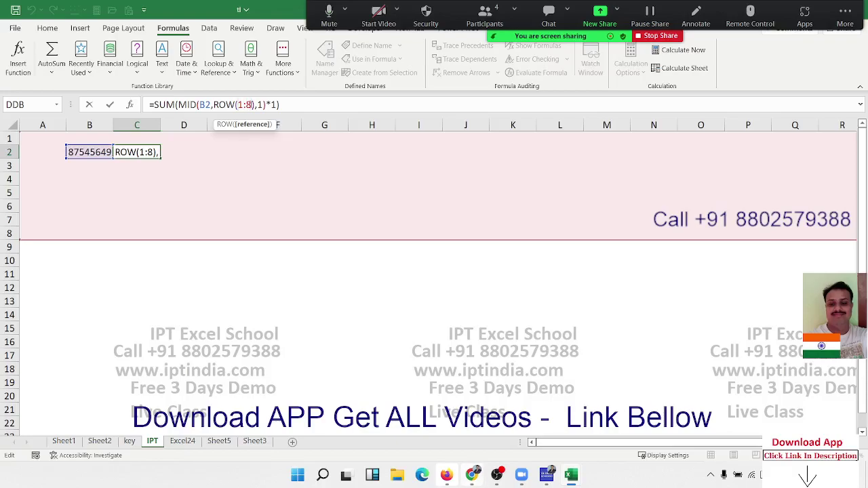
# - Turn ROW's argument into the text "1:"& in C2, removing the fixed 8
pyautogui.write('"')
pyautogui.press('Right')
pyautogui.press('Right')
pyautogui.press('Right')
pyautogui.write('"')
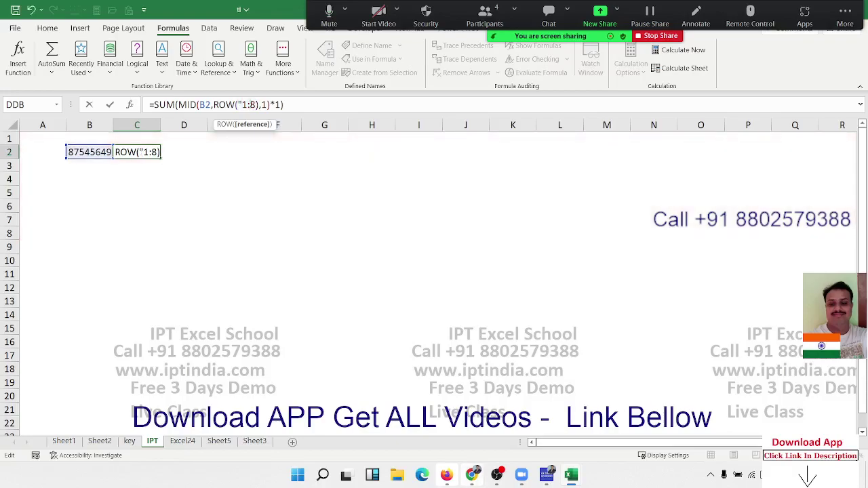
pyautogui.press('BackSpace')
pyautogui.press('Left')
pyautogui.write('"&')
pyautogui.moveTo(497, 474)
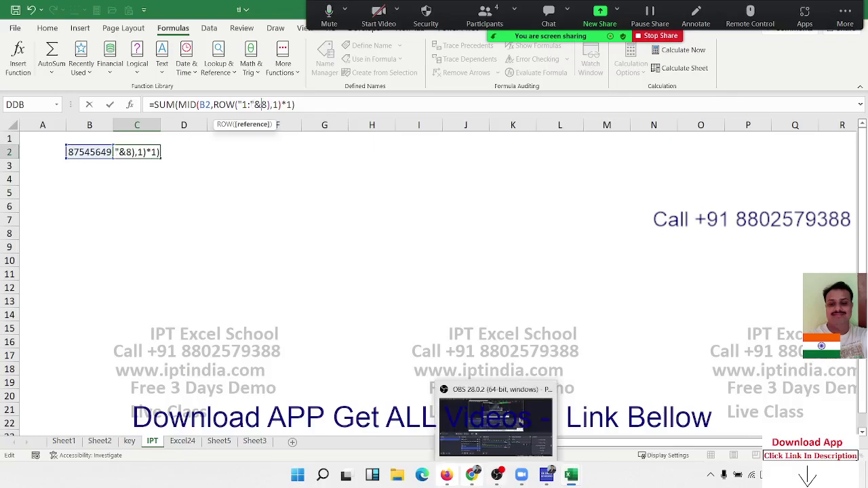
pyautogui.press('Delete')
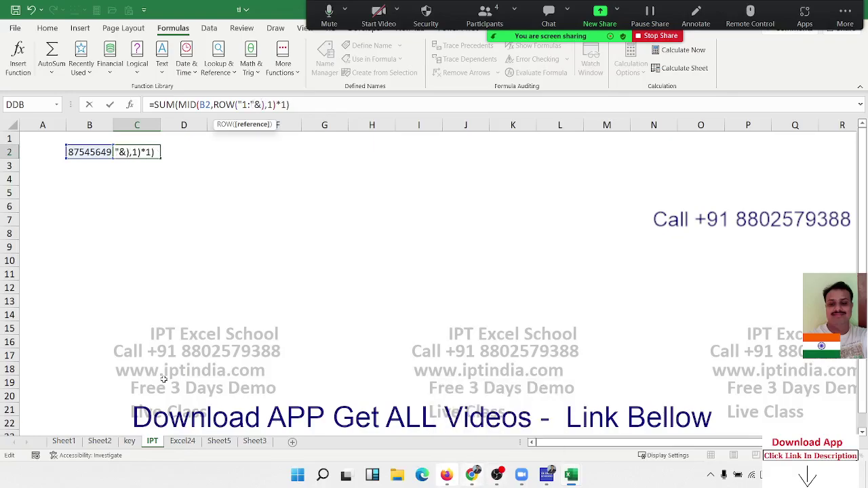
# - Complete ROW("1:"&LEN(B2)) and try entering it, dismissing Excel's formula-problem message
pyautogui.write('el')
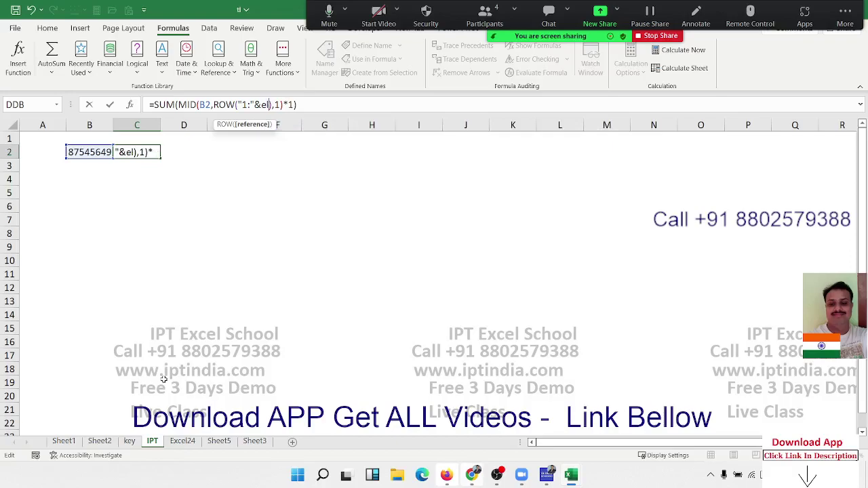
pyautogui.press('BackSpace')
pyautogui.press('BackSpace')
pyautogui.write('le')
pyautogui.press('Tab')
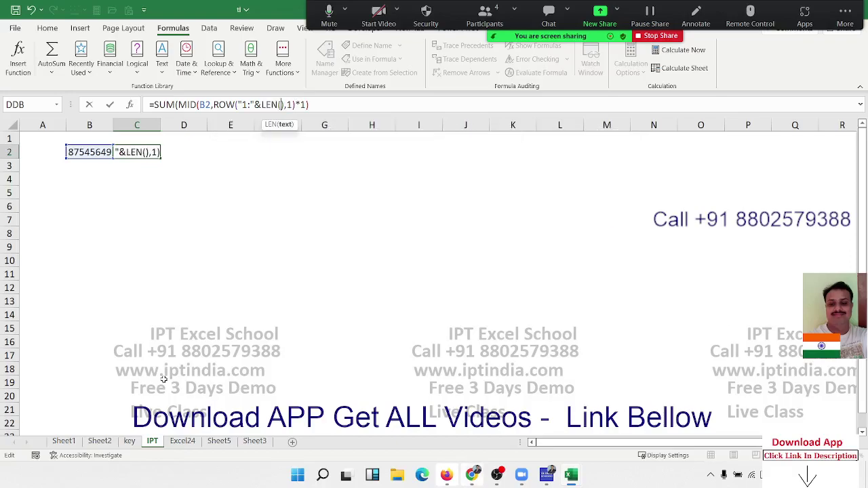
pyautogui.click(82, 151)
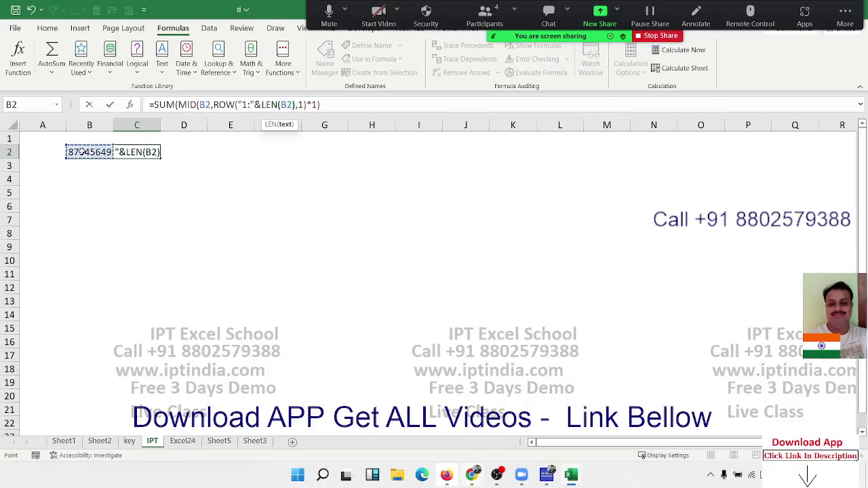
pyautogui.write(')')
pyautogui.press('Return')
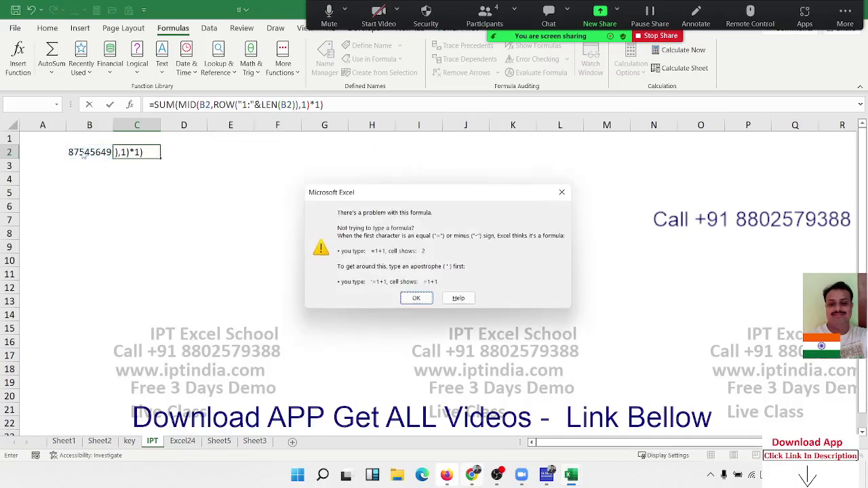
pyautogui.press('Return')
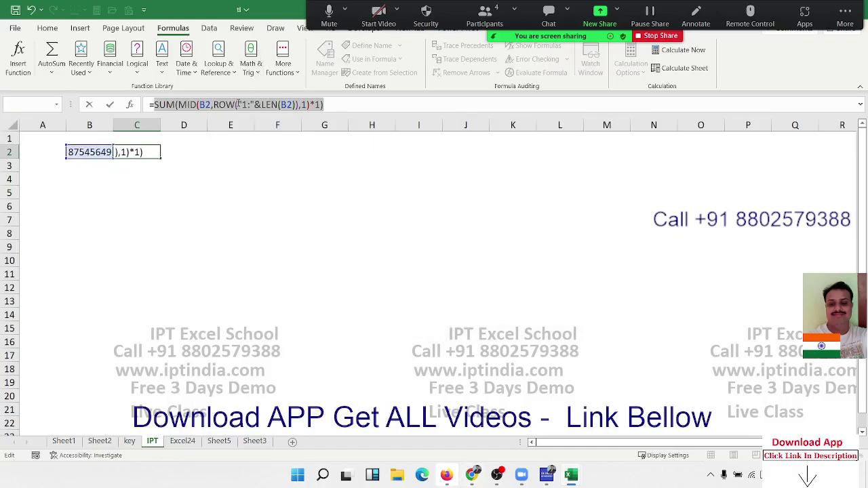
# - Wrap "1:"&LEN(B2) in INDIRECT so C2's formula is accepted and shows 48
pyautogui.moveTo(238, 104); pyautogui.dragTo(296, 105)
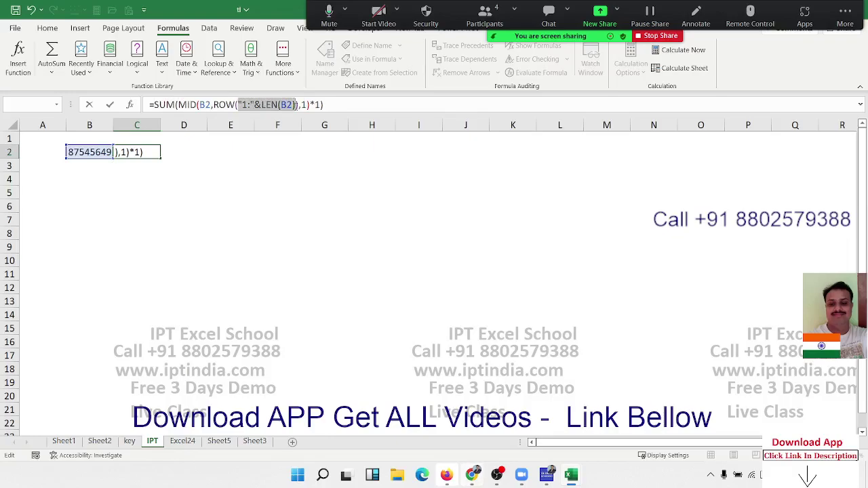
pyautogui.click(250, 110)
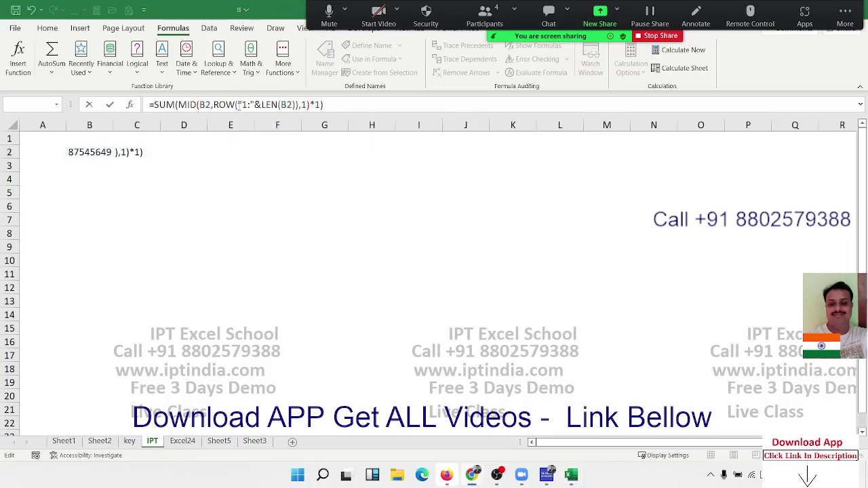
pyautogui.moveTo(239, 105); pyautogui.dragTo(297, 104)
pyautogui.click(253, 106)
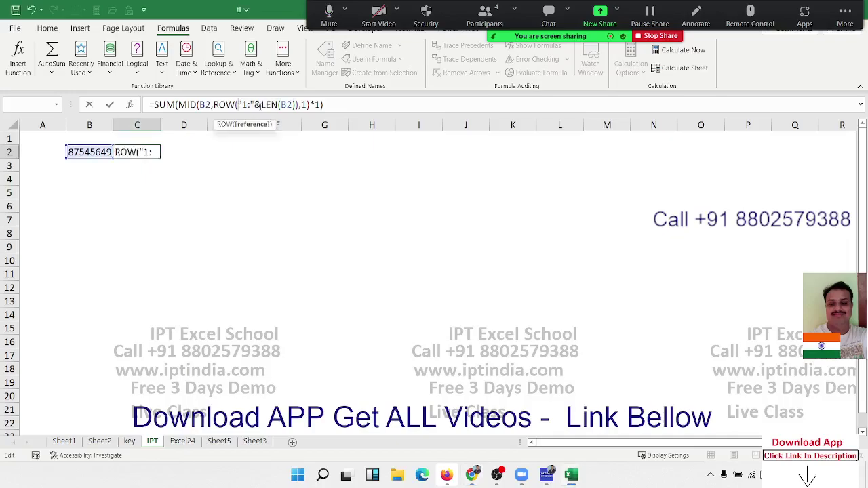
pyautogui.write('ind')
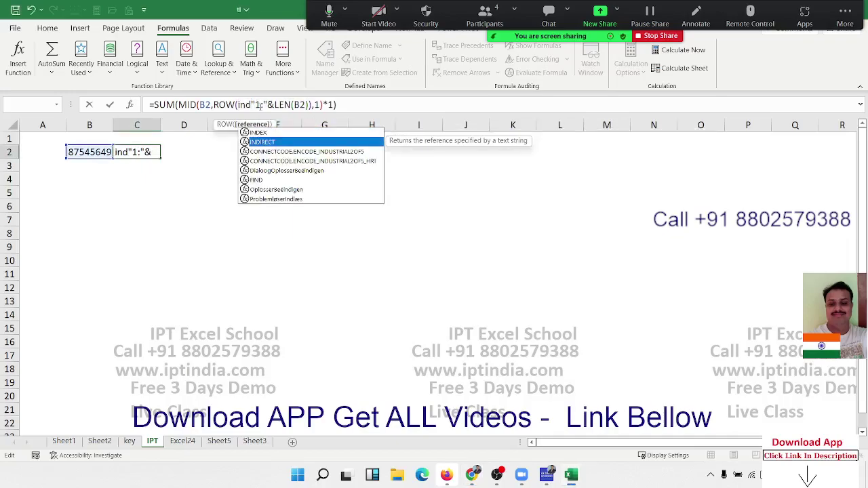
pyautogui.press('Tab')
pyautogui.press('Right')
pyautogui.press('Right')
pyautogui.press('Right')
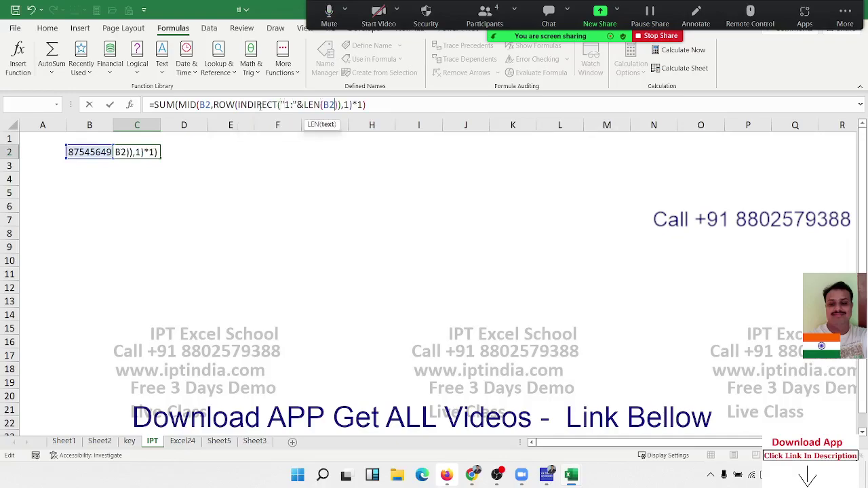
pyautogui.press('Right')
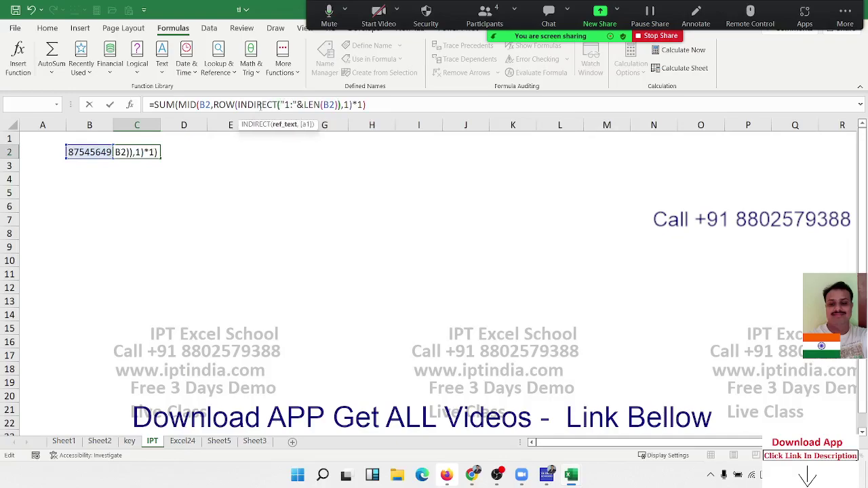
pyautogui.write(')')
pyautogui.press('Return')
pyautogui.press('Up')
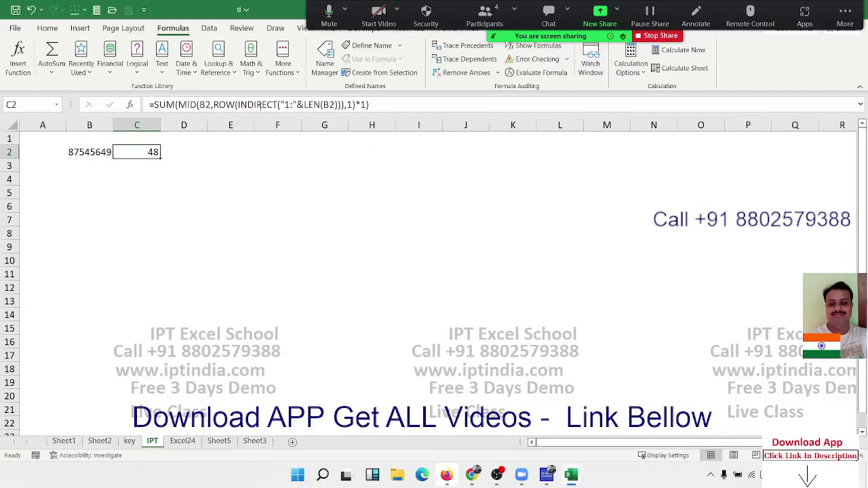
# - Change the number in B2 to 452
pyautogui.press('Left')
pyautogui.write('45')
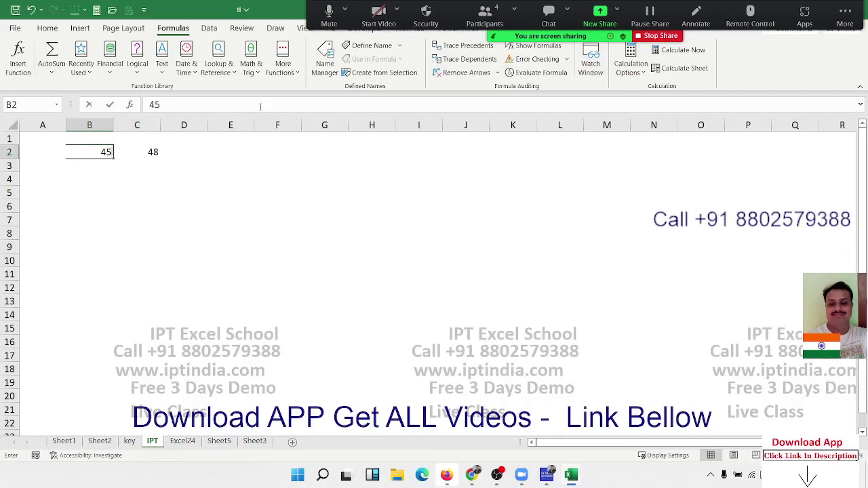
pyautogui.write('2')
pyautogui.press('Return')
pyautogui.press('Up')
pyautogui.press('Right')
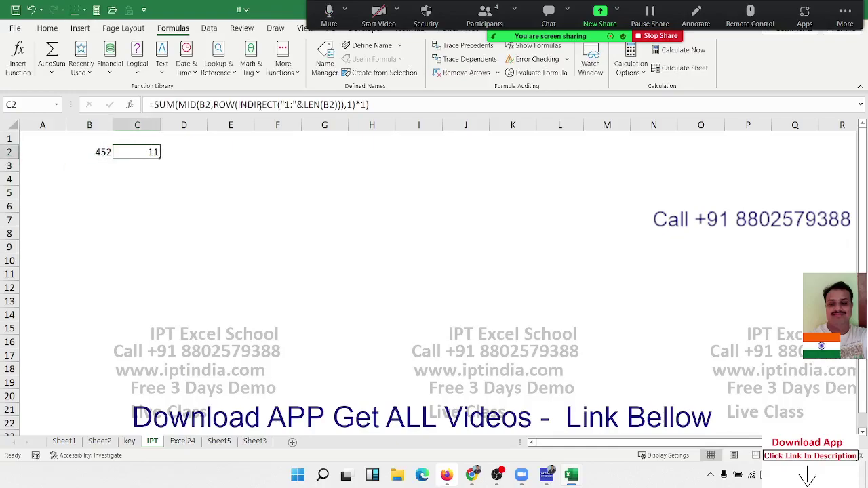
# - Evaluate C2's INDIRECT formula step by step, seeing digits 4, 5, 2 total 11
pyautogui.click(534, 72)
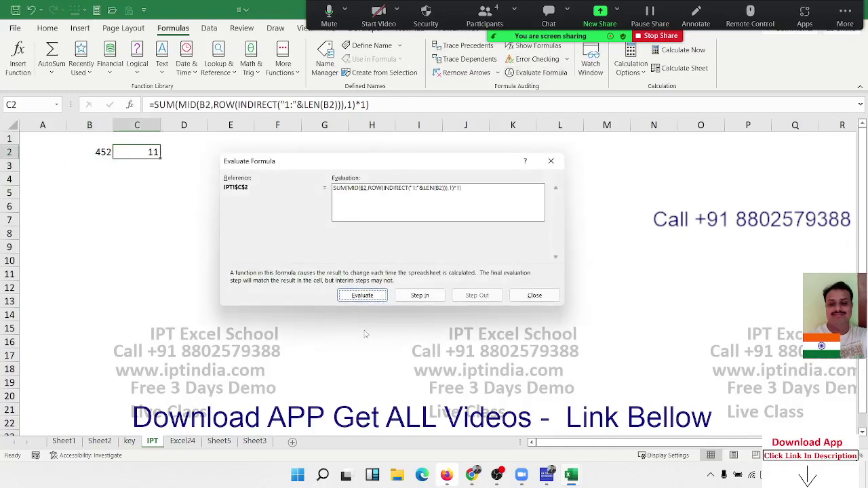
pyautogui.click(362, 297)
pyautogui.click(364, 299)
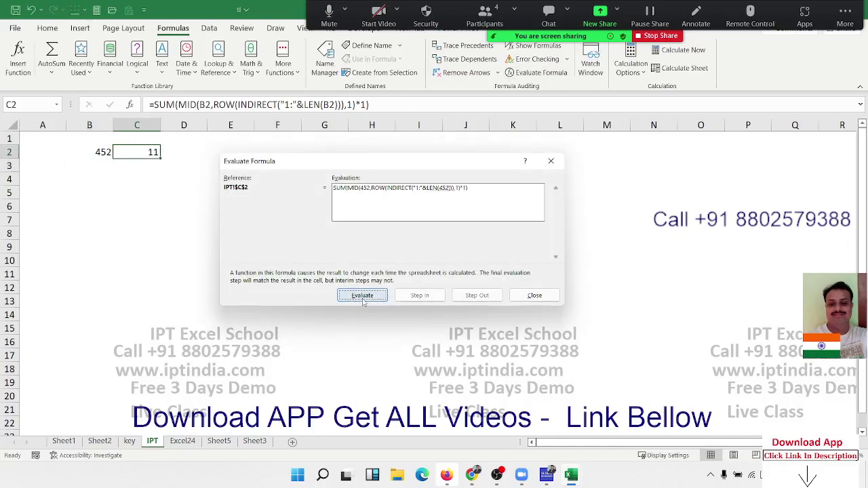
pyautogui.click(363, 299)
pyautogui.click(364, 299)
pyautogui.click(363, 299)
pyautogui.click(363, 298)
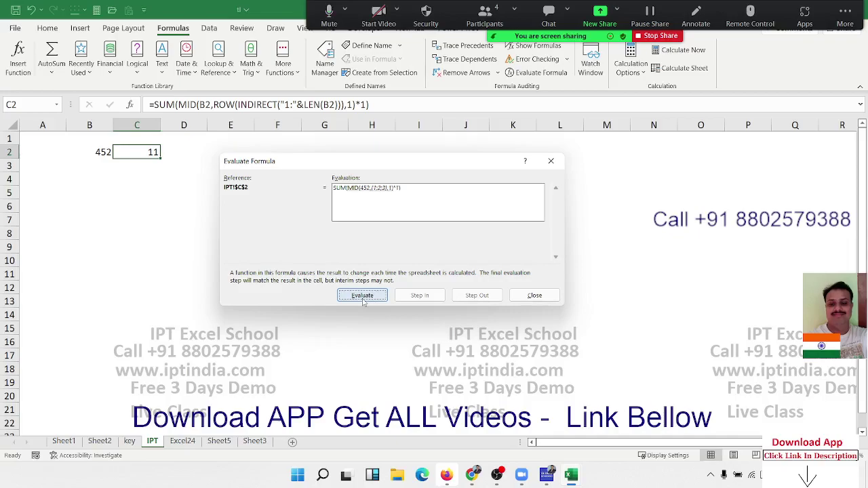
pyautogui.click(363, 298)
pyautogui.click(364, 301)
pyautogui.click(364, 300)
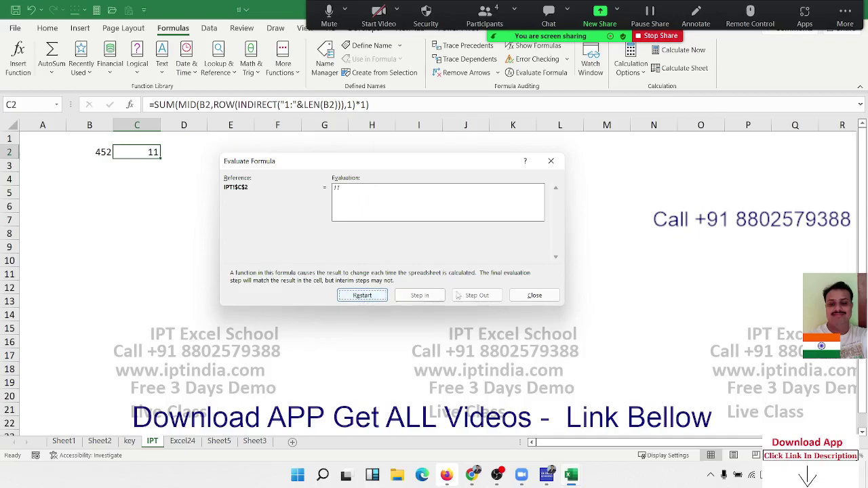
pyautogui.click(535, 295)
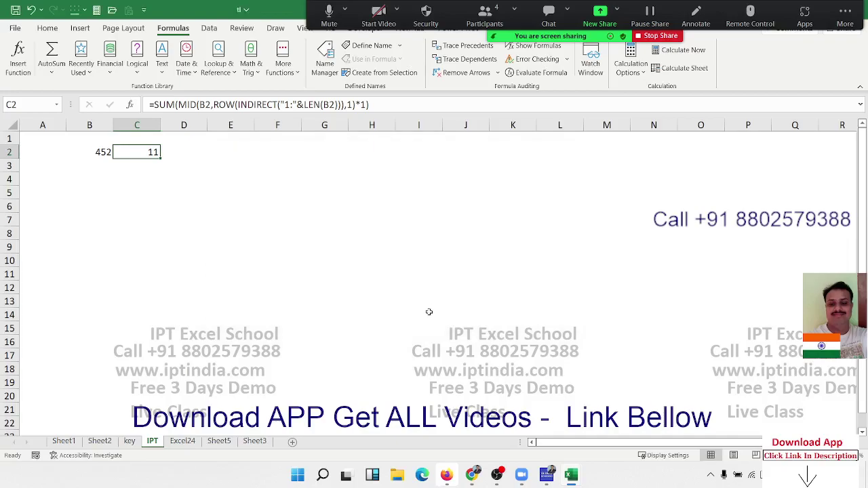
pyautogui.click(485, 15)
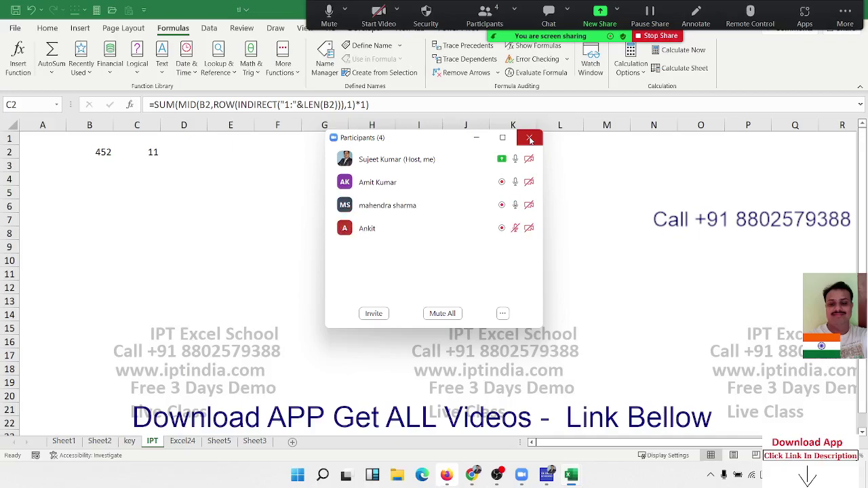
pyautogui.click(530, 140)
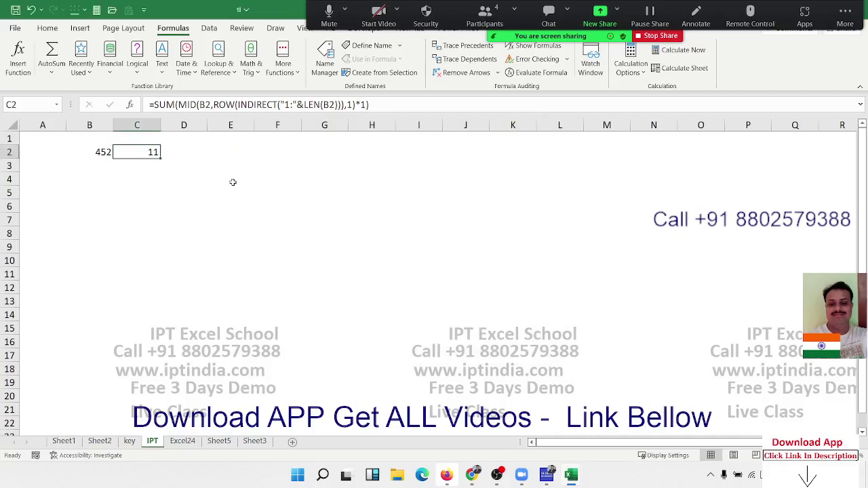
pyautogui.click(177, 179)
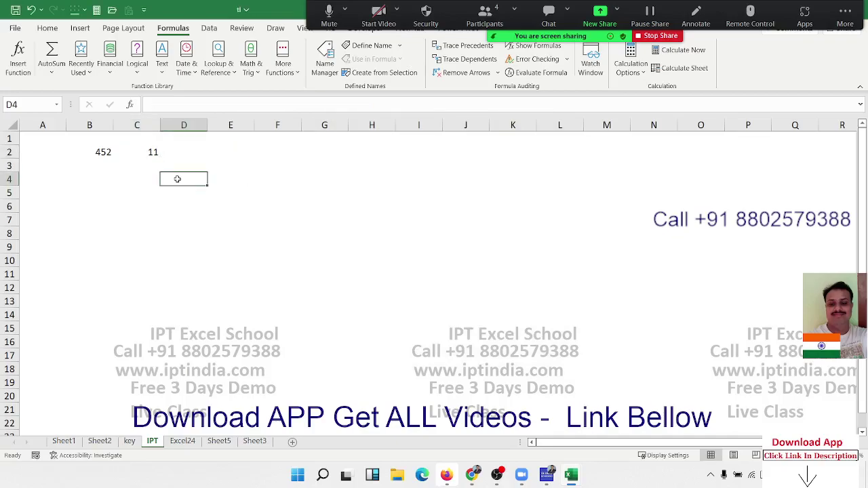
# - Enter ="1:"&LEN(B2) in D4 so it shows 1:3
pyautogui.write('="')
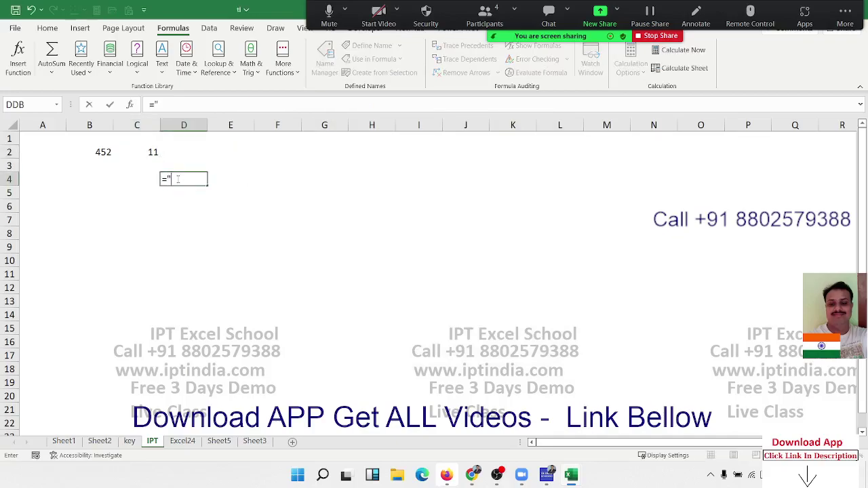
pyautogui.write('1:')
pyautogui.write('"&')
pyautogui.write('l')
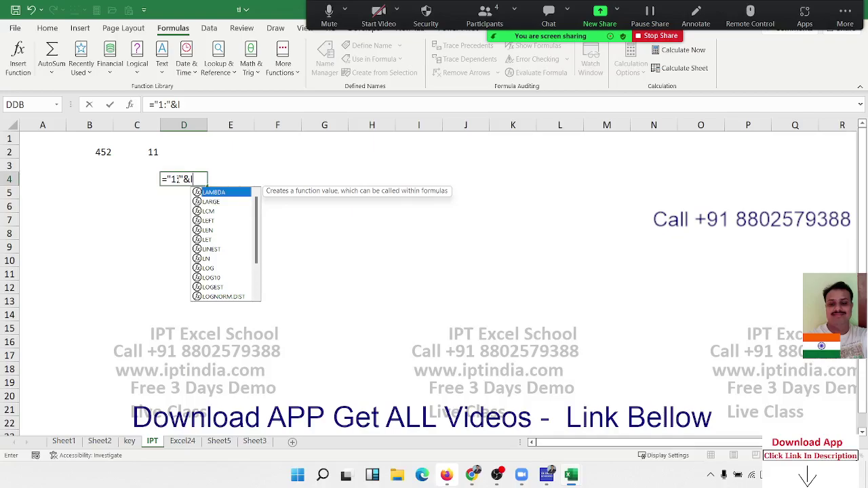
pyautogui.write('en')
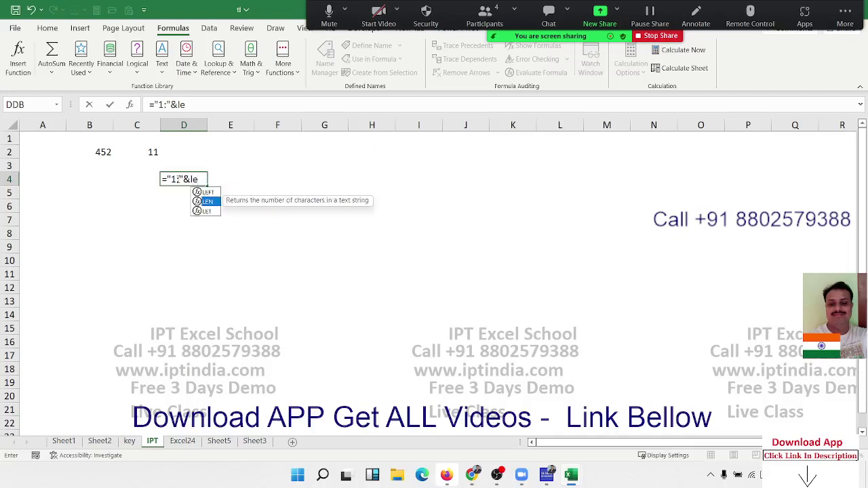
pyautogui.press('Tab')
pyautogui.click(97, 153)
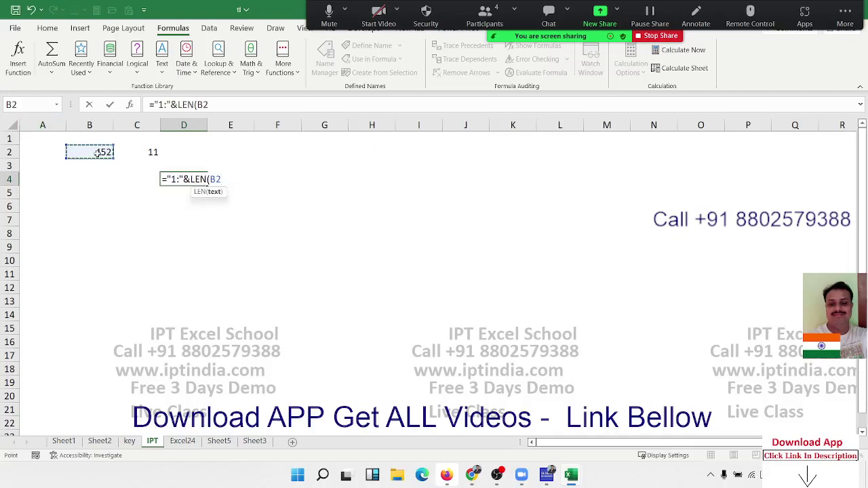
pyautogui.write(')')
pyautogui.press('Return')
pyautogui.press('Up')
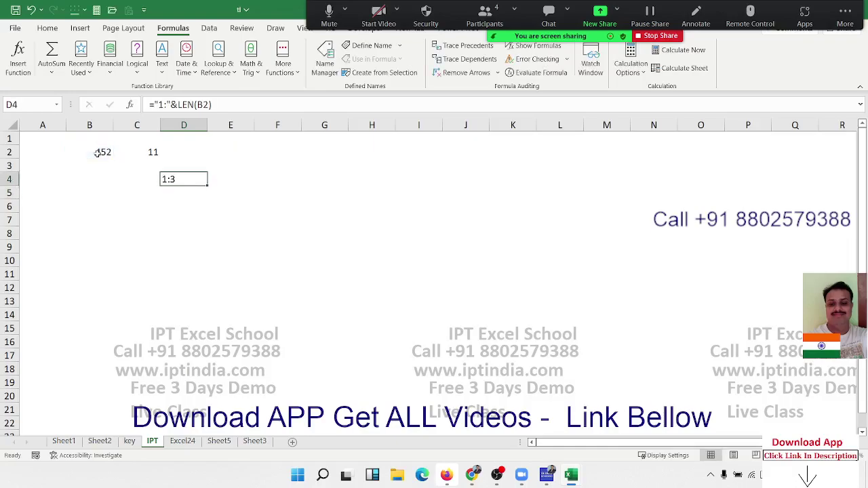
# - Put the text A1 in E3 and enter =SUM(E3) in F3
pyautogui.press('Right')
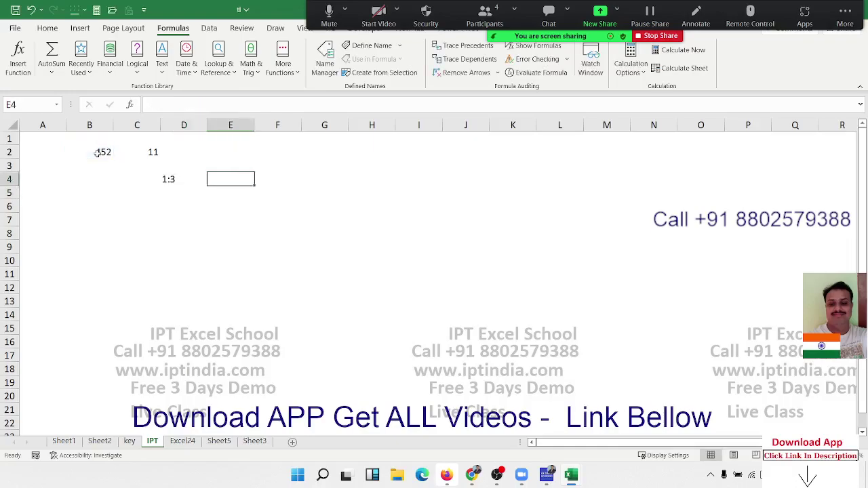
pyautogui.press('Up')
pyautogui.write('A1')
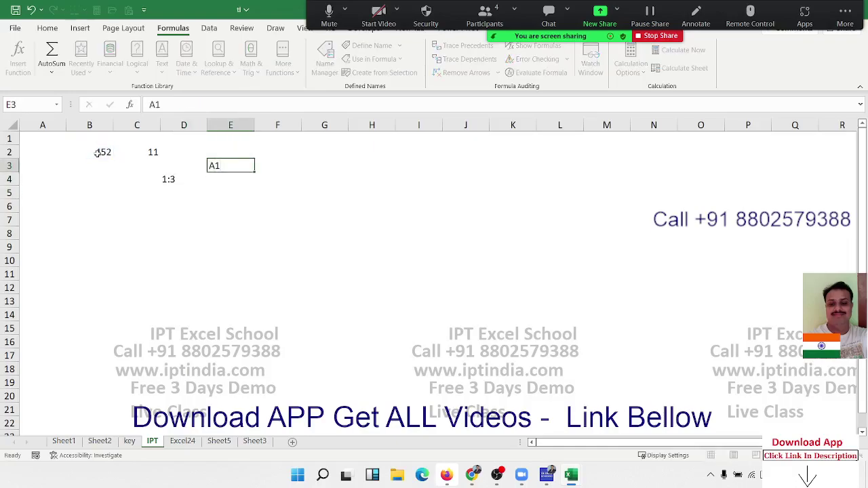
pyautogui.press('Tab')
pyautogui.write('=s')
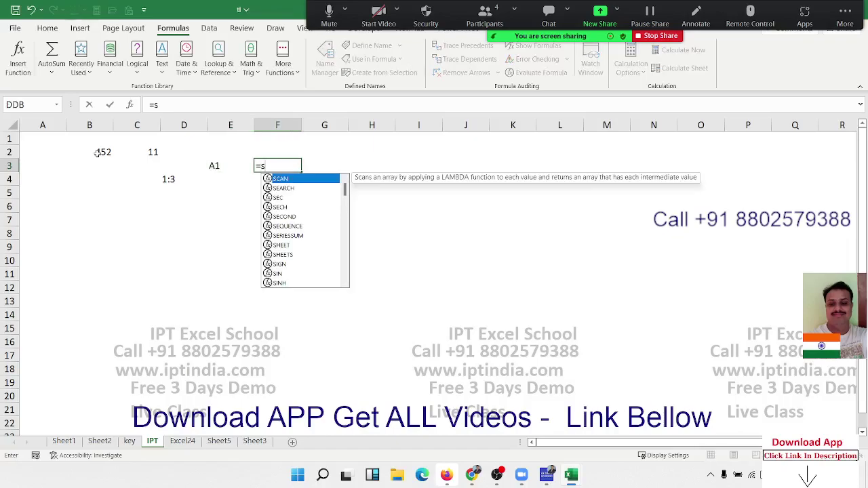
pyautogui.write('um')
pyautogui.press('Tab')
pyautogui.press('Left')
pyautogui.hotkey('ctrl', 'Return')
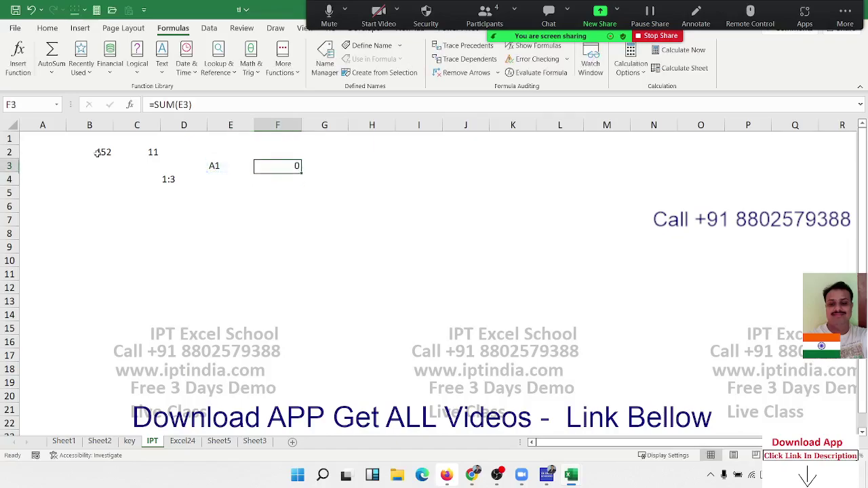
pyautogui.press('Left')
pyautogui.press('Left')
pyautogui.press('Left')
pyautogui.press('Left')
pyautogui.press('Left')
# - Enter 54 in cell A1
pyautogui.press('Up')
pyautogui.press('Up')
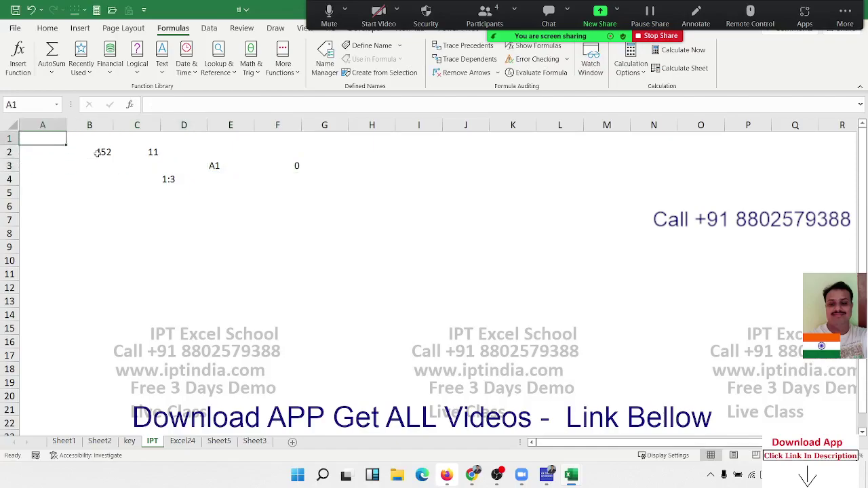
pyautogui.write('54')
pyautogui.press('Return')
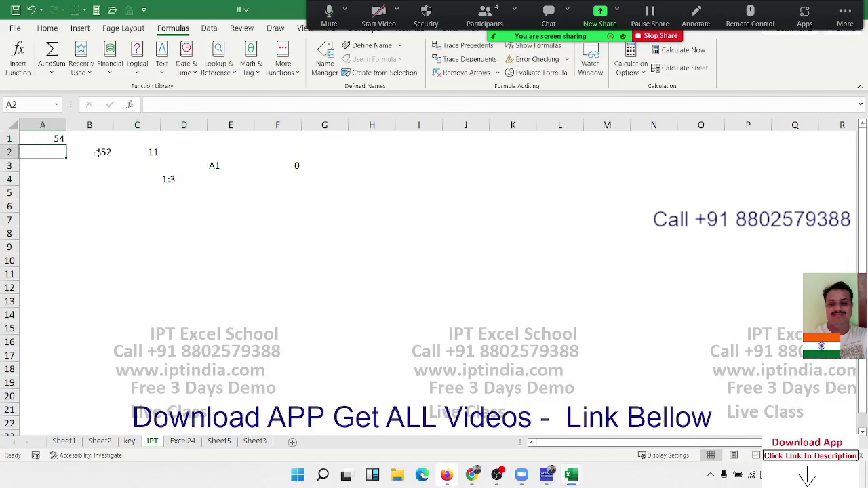
# - Wrap F3's reference in INDIRECT so =SUM(INDIRECT(E3)) returns 54
pyautogui.click(212, 166)
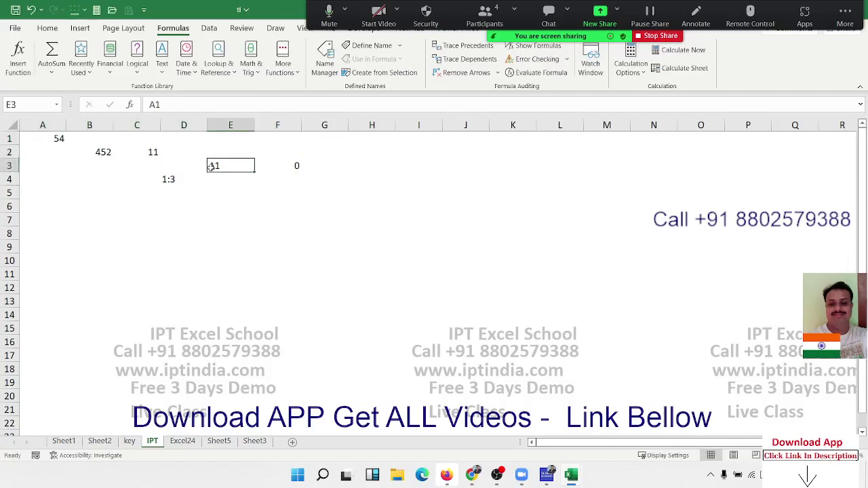
pyautogui.doubleClick(292, 169)
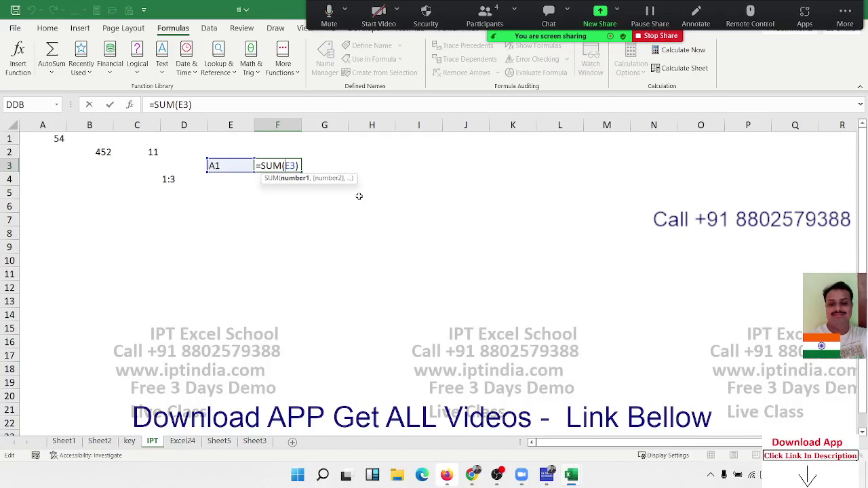
pyautogui.write('in')
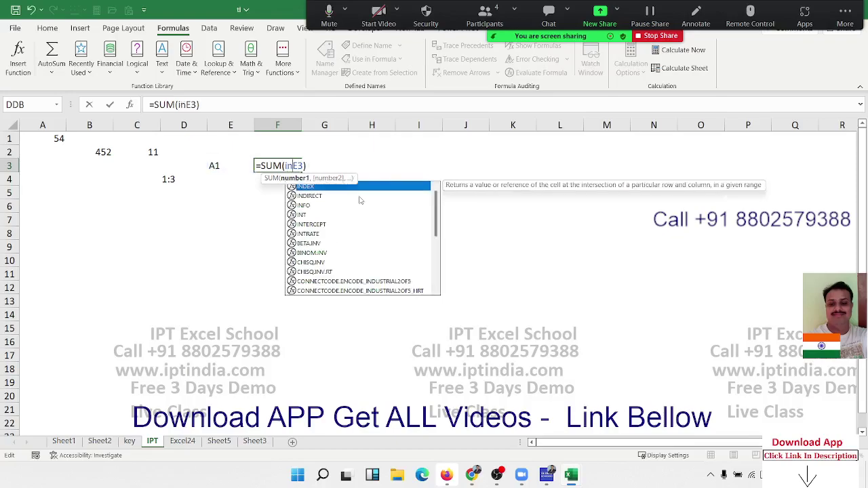
pyautogui.write('d')
pyautogui.doubleClick(360, 196)
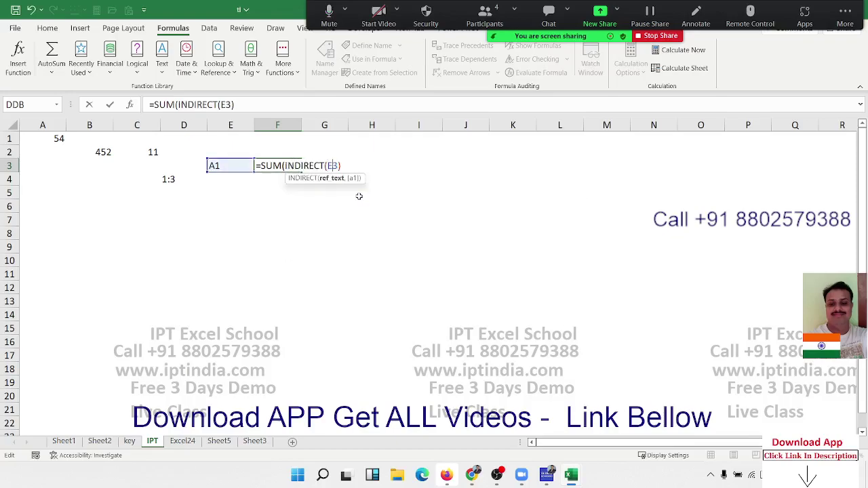
pyautogui.write(')')
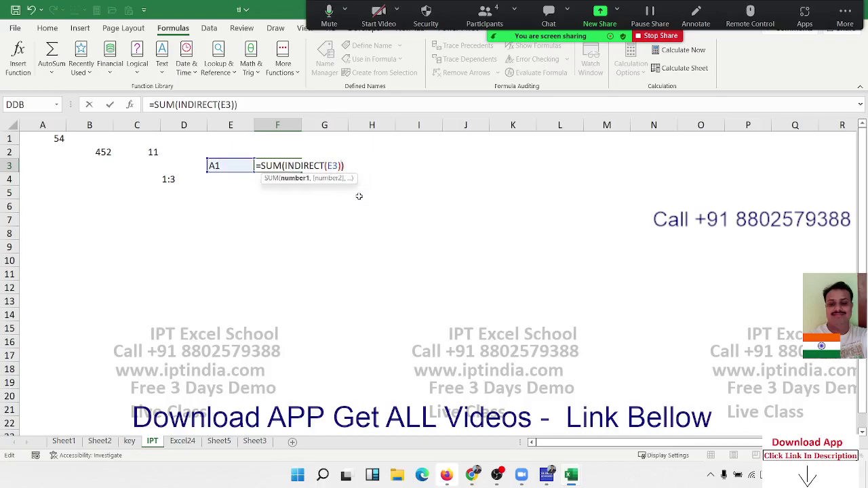
pyautogui.press('Return')
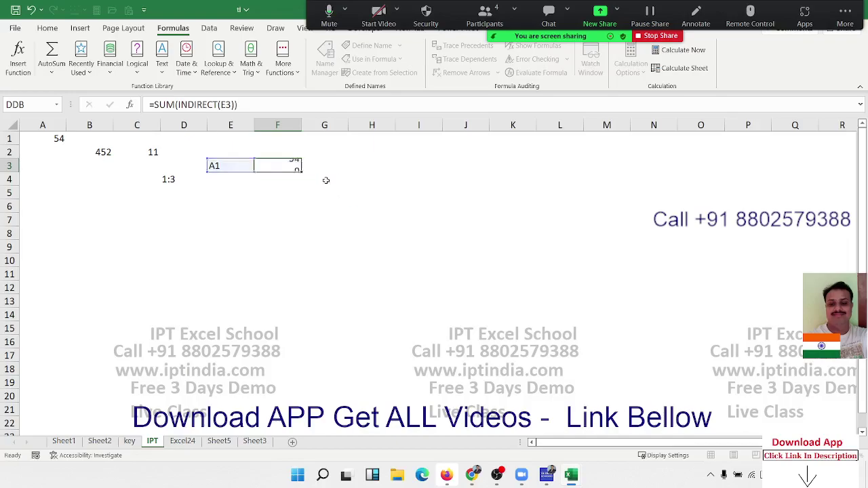
pyautogui.doubleClick(286, 165)
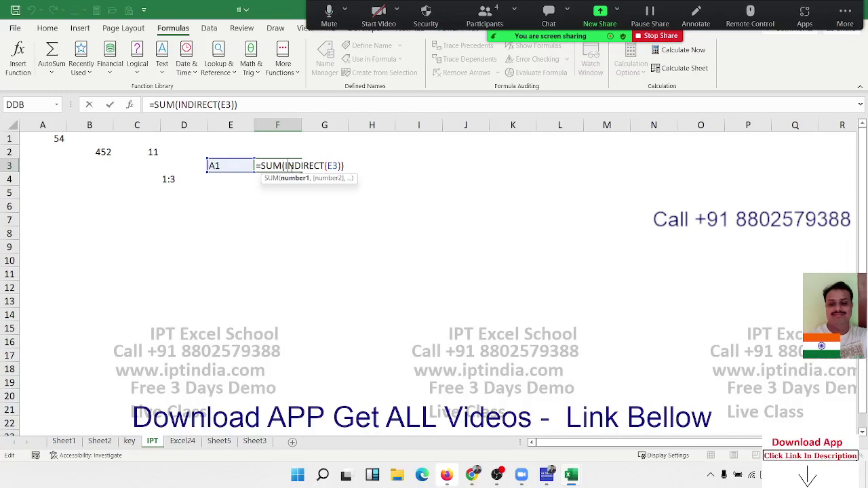
pyautogui.hotkey('ctrl', 'Return')
# - Review D4's formula ="1:"&LEN(B2), which still shows 1:3
pyautogui.click(166, 180)
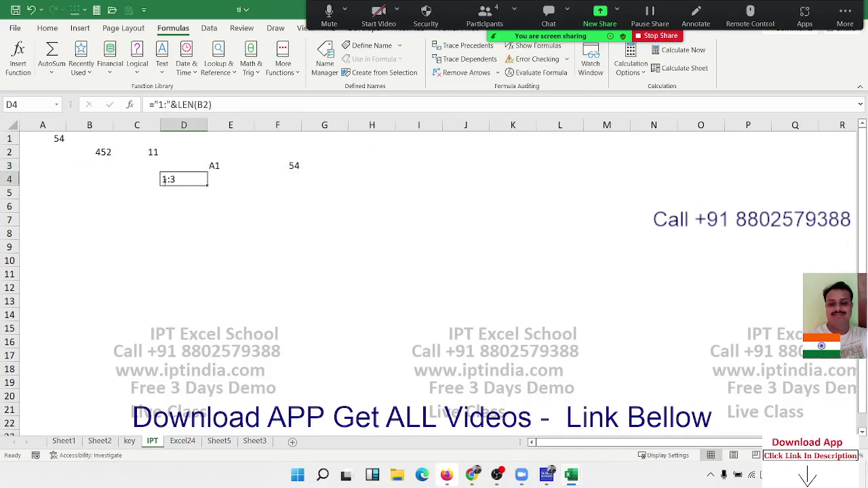
pyautogui.doubleClick(166, 181)
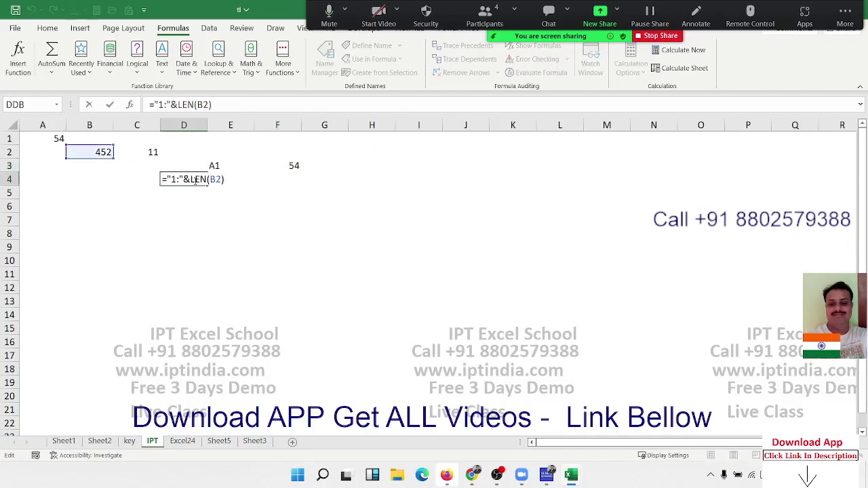
pyautogui.hotkey('ctrl', 'Return')
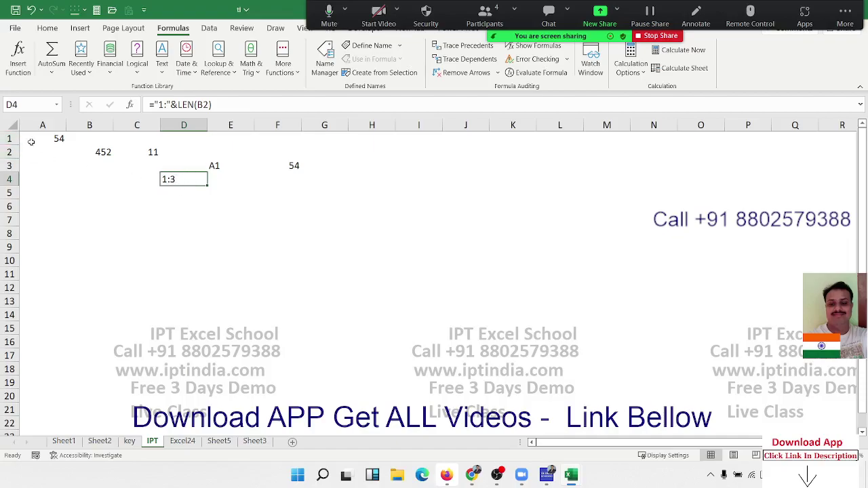
# - Start a SUM formula in C6 over rows 1:3
pyautogui.click(155, 203)
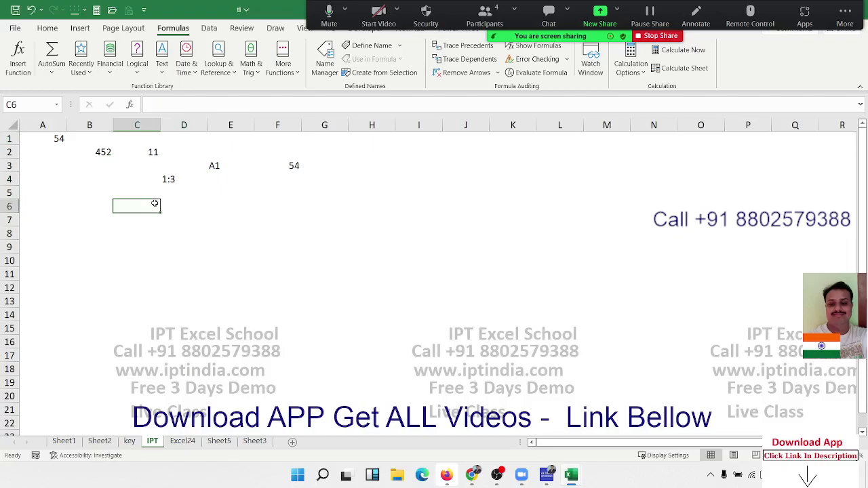
pyautogui.write('=SUM(')
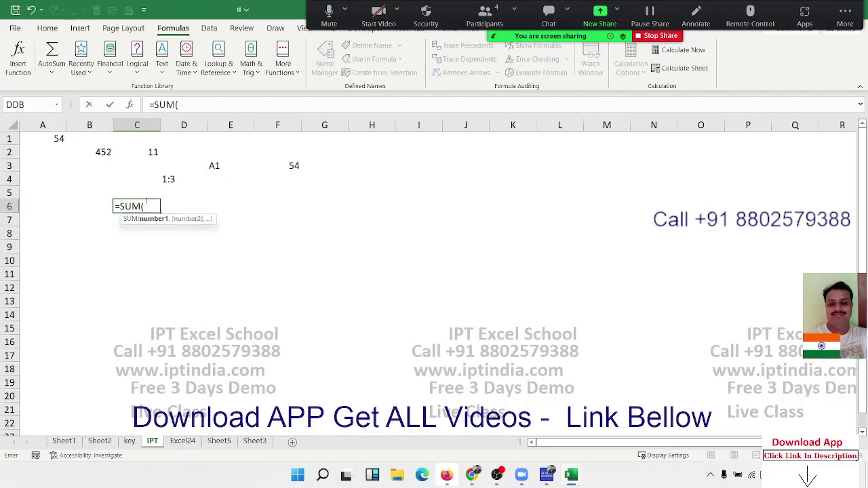
pyautogui.moveTo(9, 139); pyautogui.dragTo(53, 174)
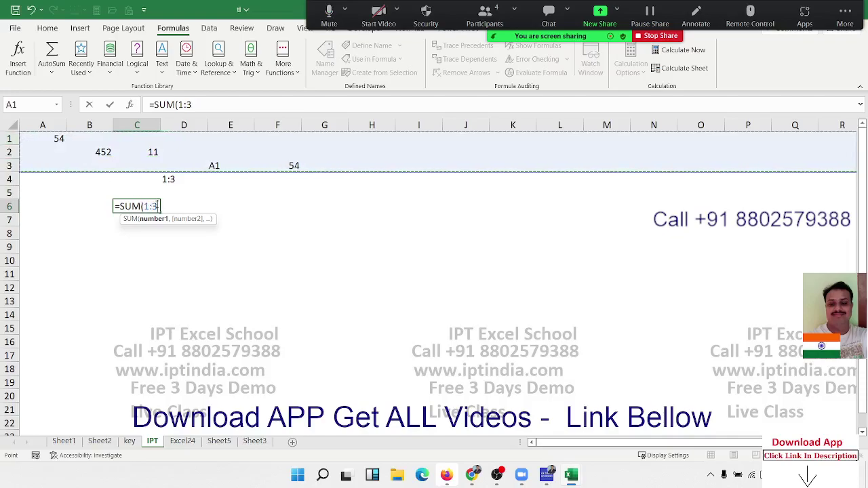
# - Replace the 1:3 reference with INDIRECT(D4), making C6 =SUM(INDIRECT(D4)) return 571
pyautogui.doubleClick(150, 206)
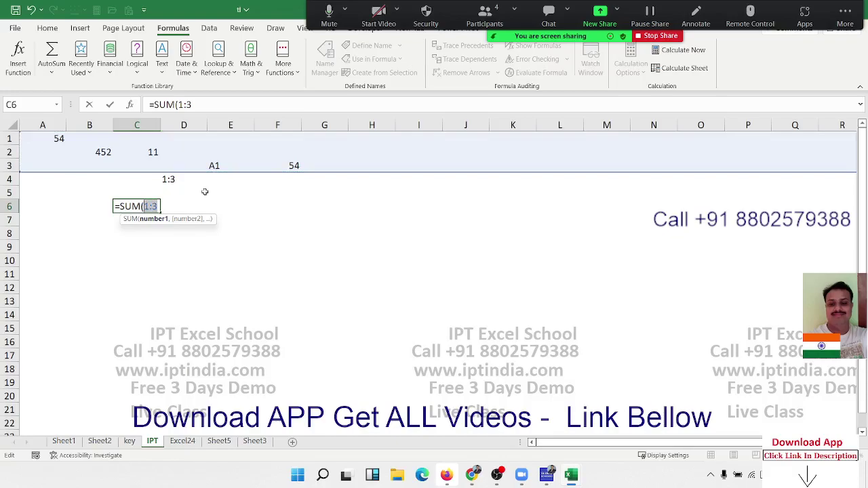
pyautogui.press('BackSpace')
pyautogui.write('ind')
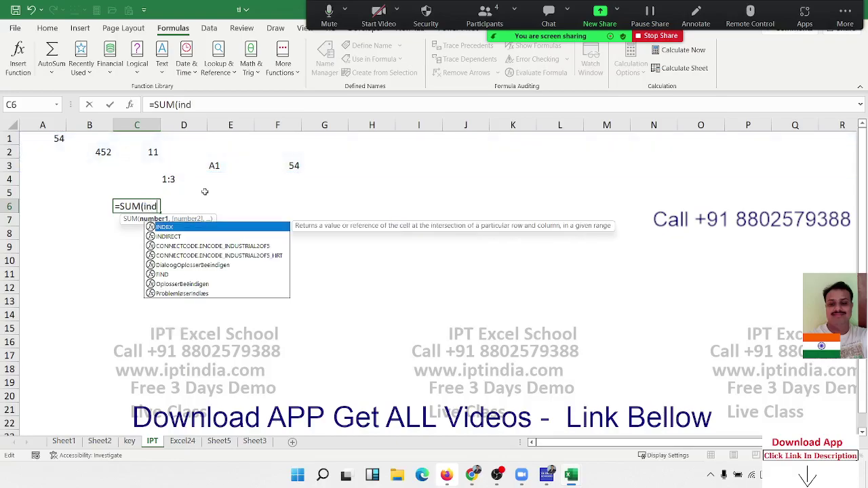
pyautogui.press('Down')
pyautogui.press('Tab')
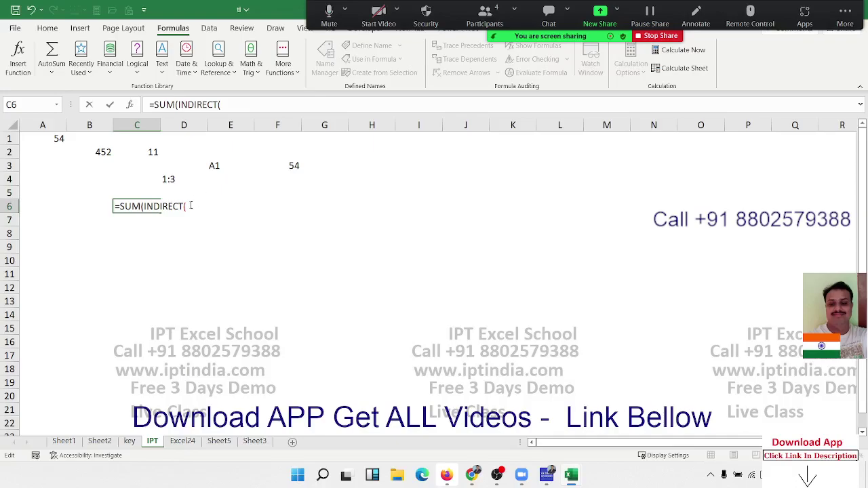
pyautogui.click(168, 180)
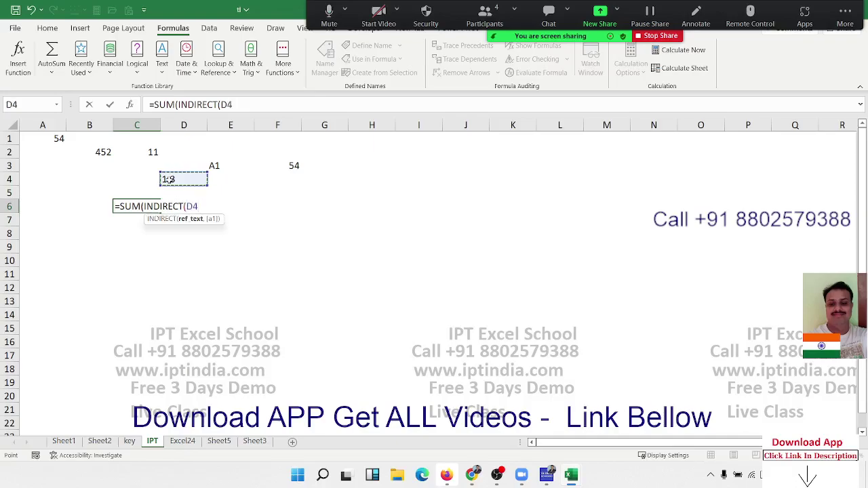
pyautogui.write(')')
pyautogui.press('Return')
pyautogui.press('Return')
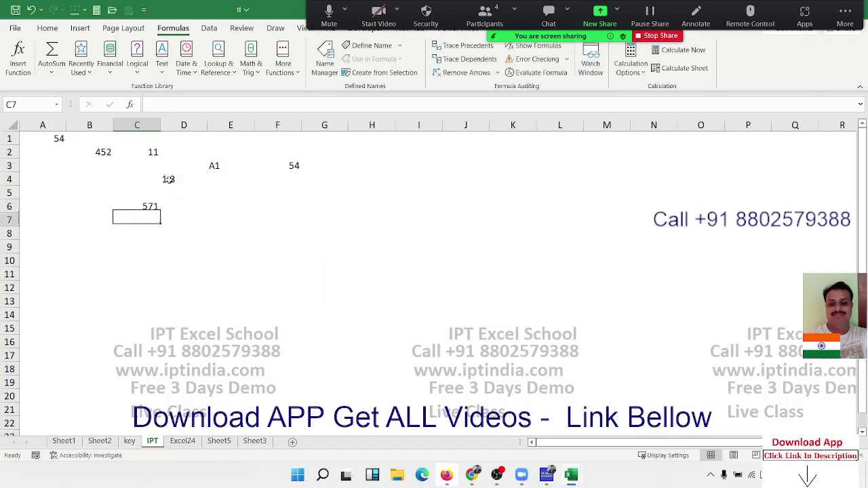
pyautogui.press('Up')
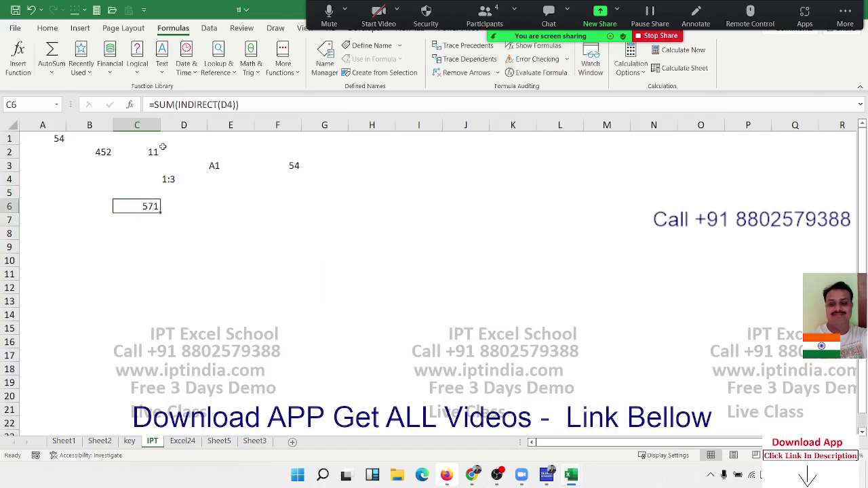
pyautogui.click(154, 152)
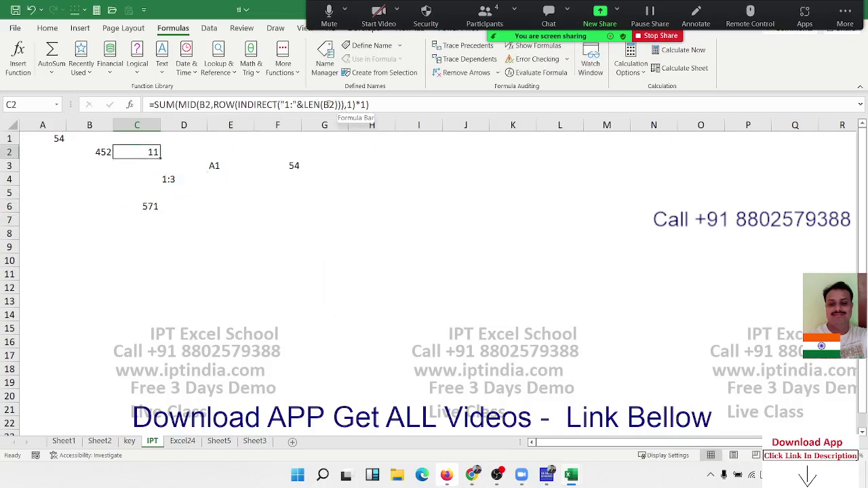
pyautogui.click(510, 72)
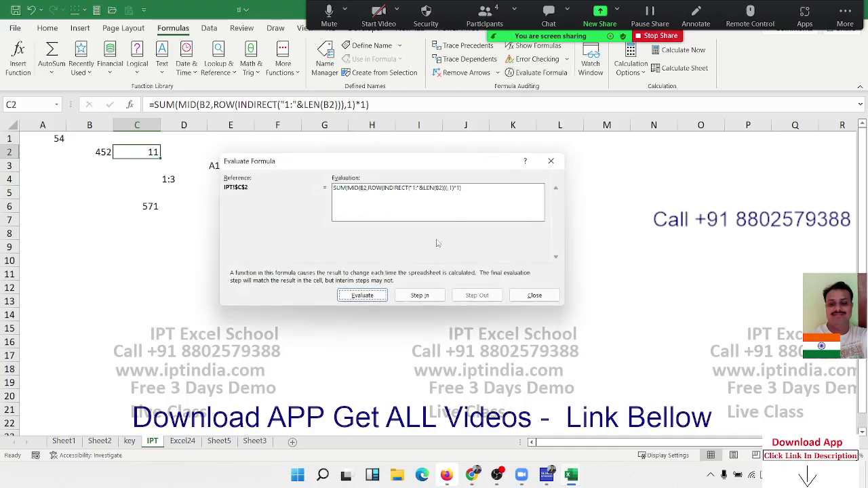
pyautogui.click(367, 302)
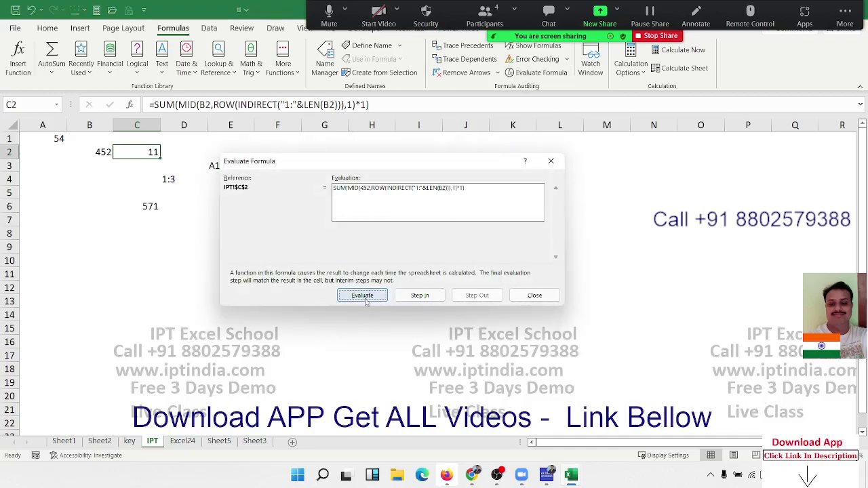
pyautogui.click(367, 303)
pyautogui.click(366, 302)
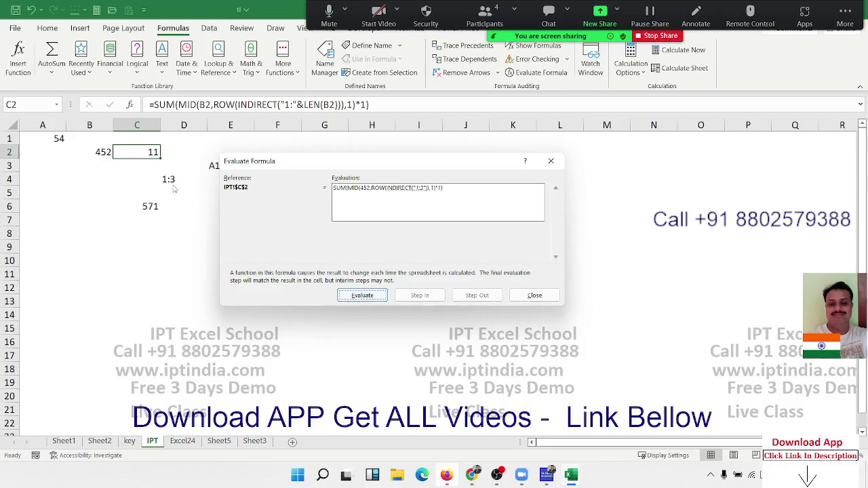
pyautogui.click(372, 296)
pyautogui.click(365, 298)
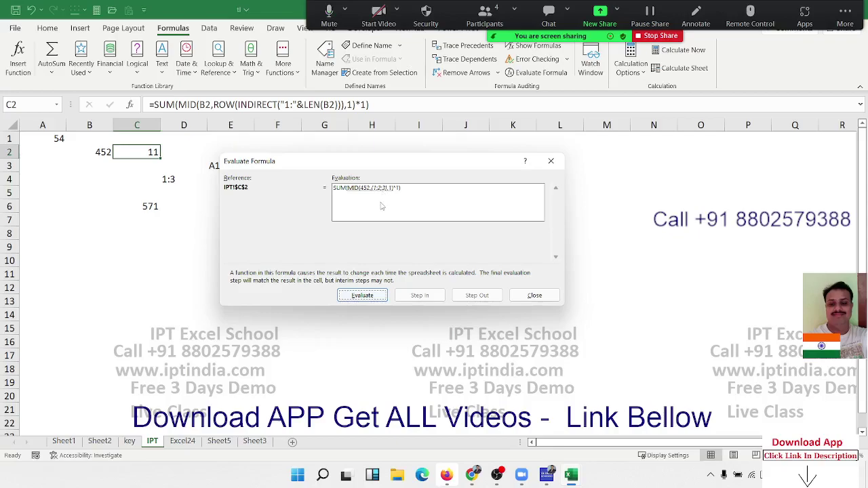
pyautogui.click(377, 297)
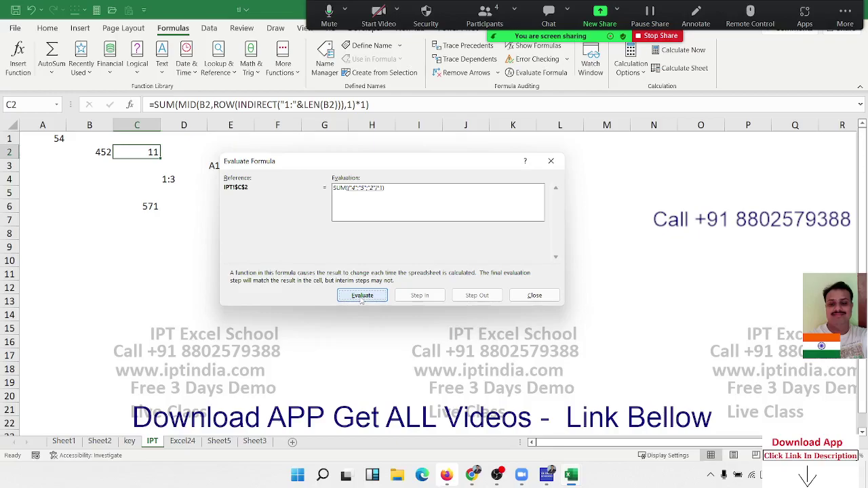
pyautogui.click(362, 299)
pyautogui.click(363, 301)
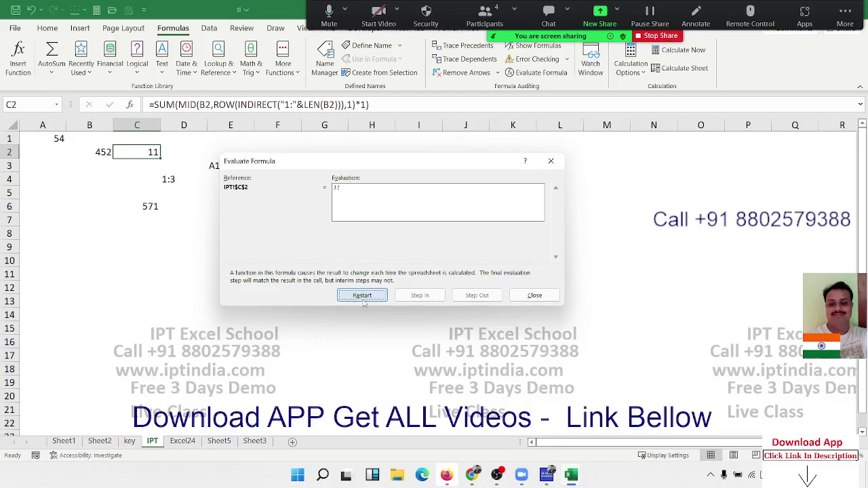
pyautogui.click(535, 295)
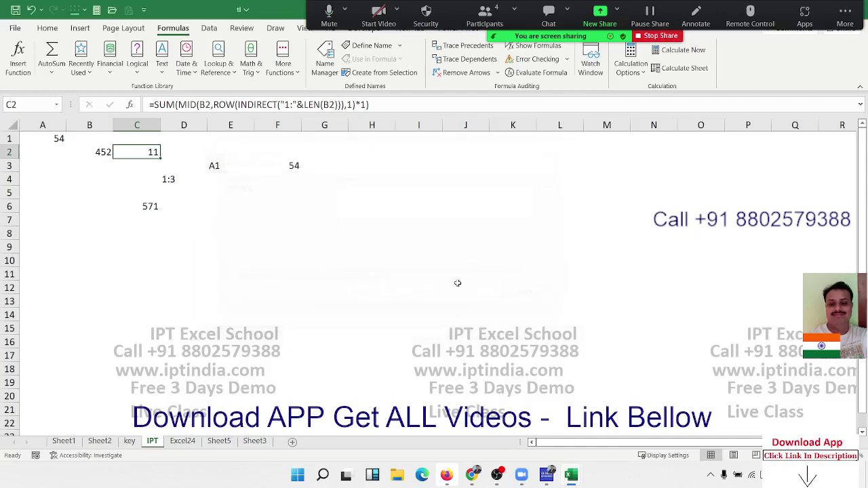
pyautogui.click(143, 236)
pyautogui.click(134, 167)
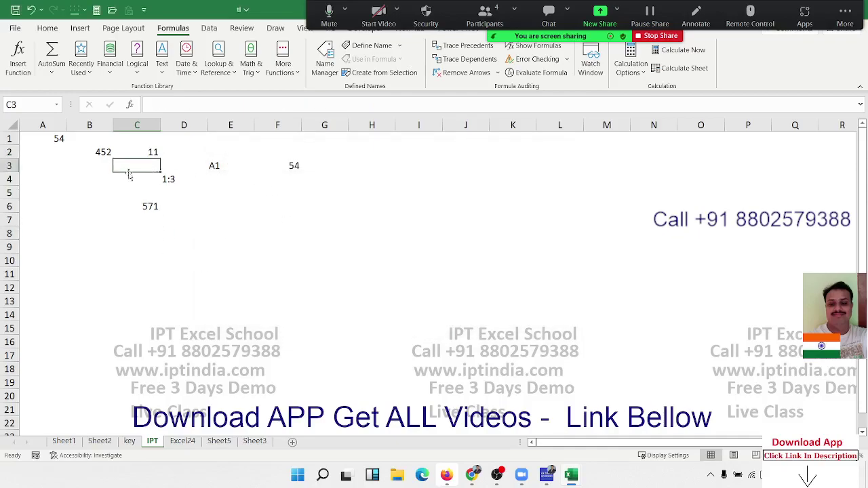
# - Clear the demo values from C3:H7
pyautogui.moveTo(128, 175); pyautogui.dragTo(350, 228)
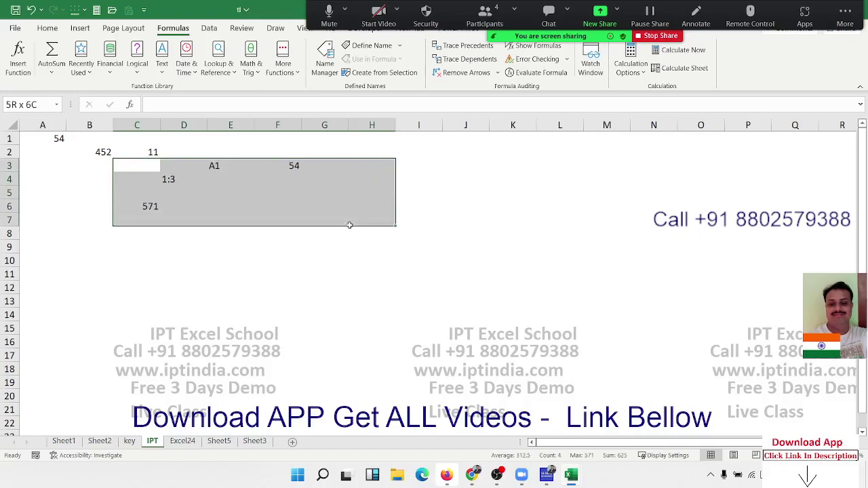
pyautogui.press('Delete')
pyautogui.press('Up')
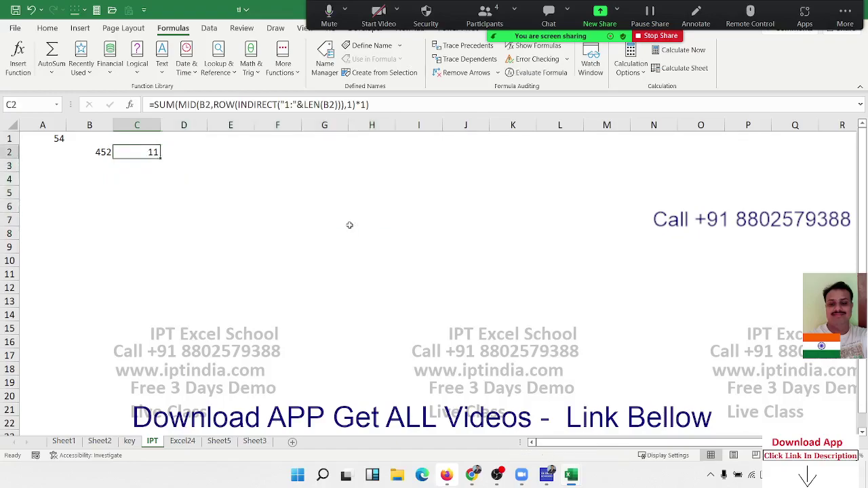
pyautogui.press('Down')
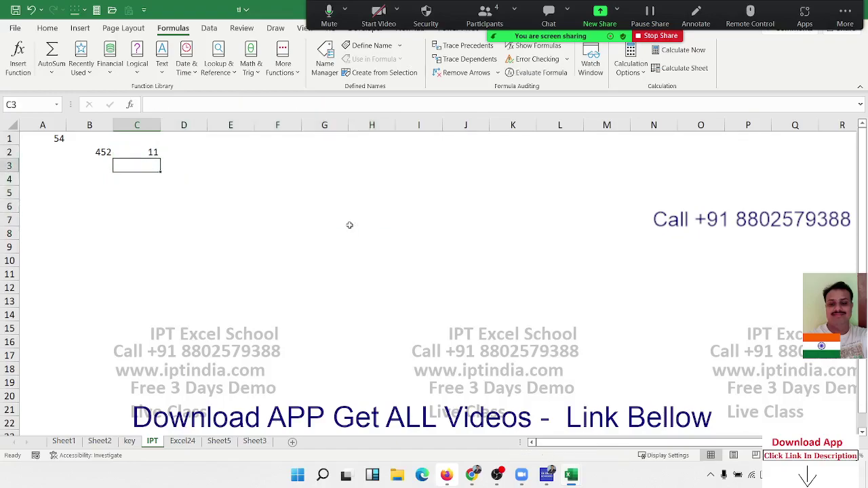
# - Begin C3's formula as =SUM(MID(B2, and drop the trial {1,2,3} position array
pyautogui.write('=sum')
pyautogui.press('Tab')
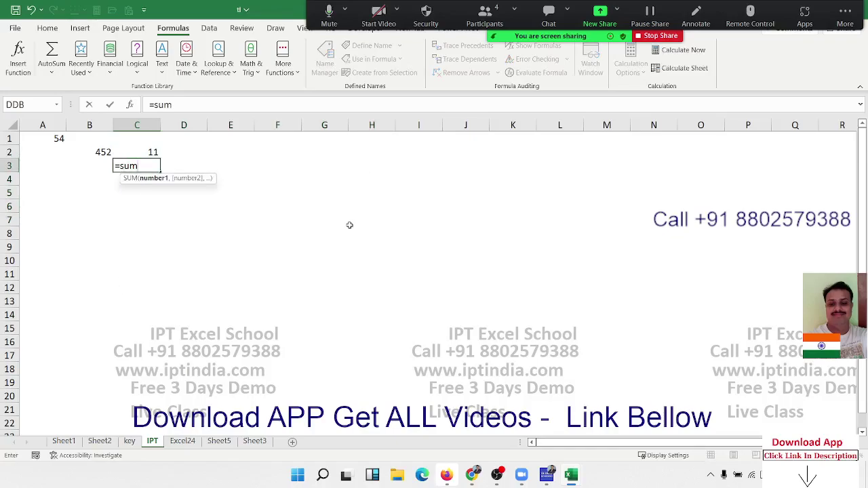
pyautogui.press('Left')
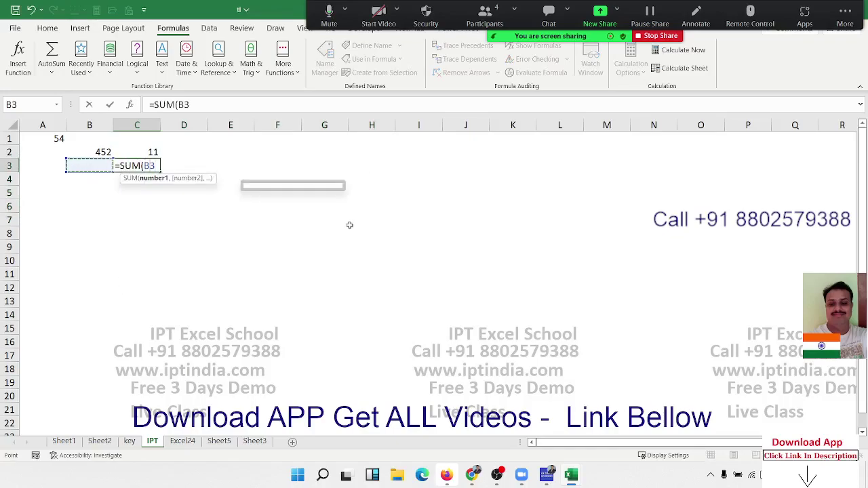
pyautogui.press('BackSpace')
pyautogui.write('mid')
pyautogui.press('Tab')
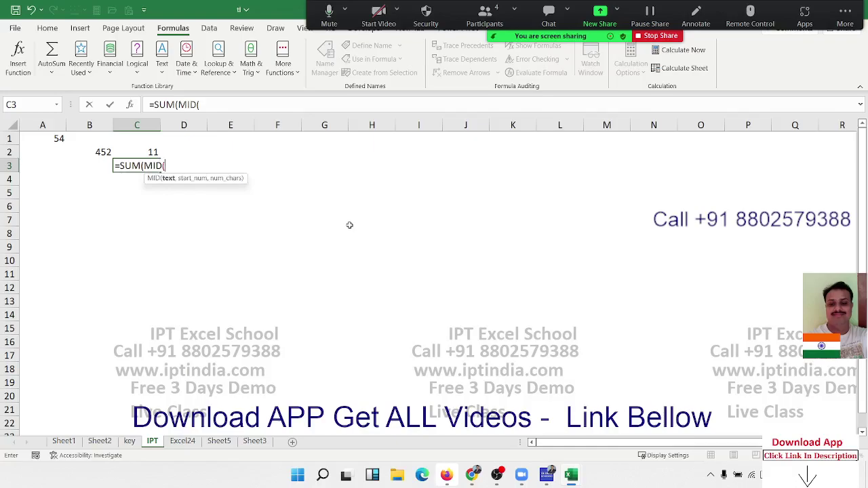
pyautogui.press('Left')
pyautogui.press('Up')
pyautogui.write(',')
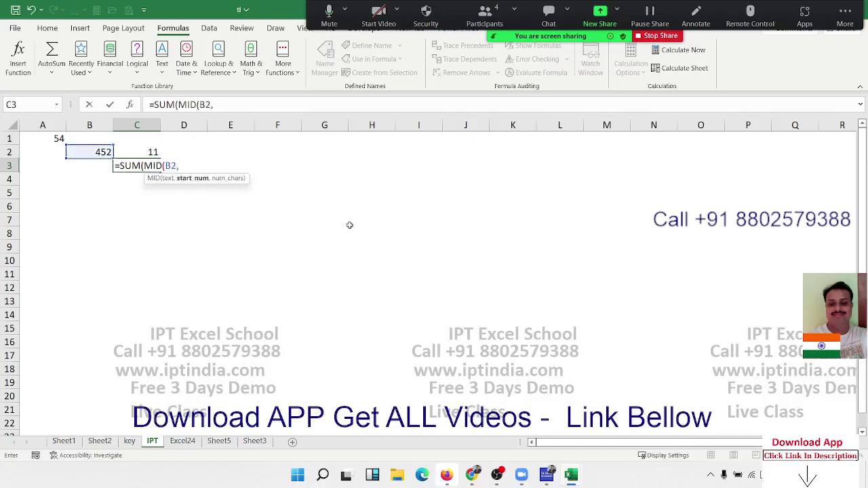
pyautogui.write('{')
pyautogui.write('1,2,3')
pyautogui.press('BackSpace')
pyautogui.press('BackSpace')
pyautogui.press('BackSpace')
pyautogui.press('BackSpace')
pyautogui.press('BackSpace')
pyautogui.press('BackSpace')
# - Use SEQUENCE(LEN(B2),1,1,1) as MID's positions, completing C3's digit sum of 11
pyautogui.write('se')
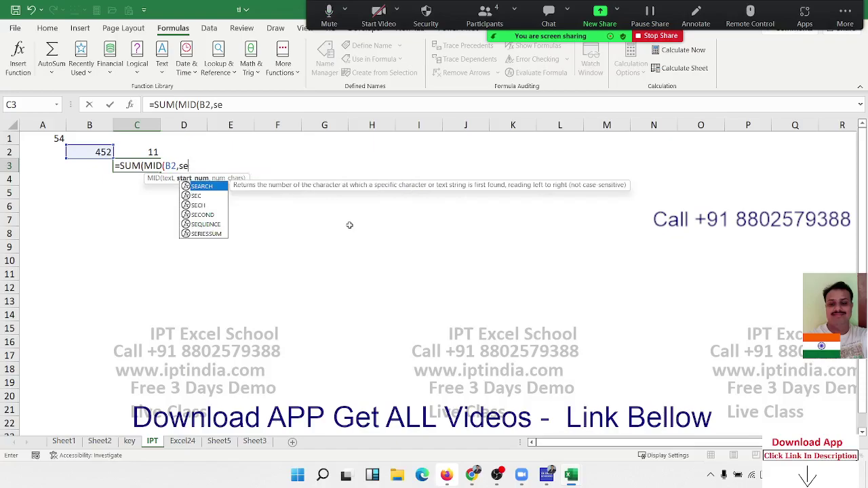
pyautogui.press('Down')
pyautogui.press('Down')
pyautogui.press('Down')
pyautogui.press('Down')
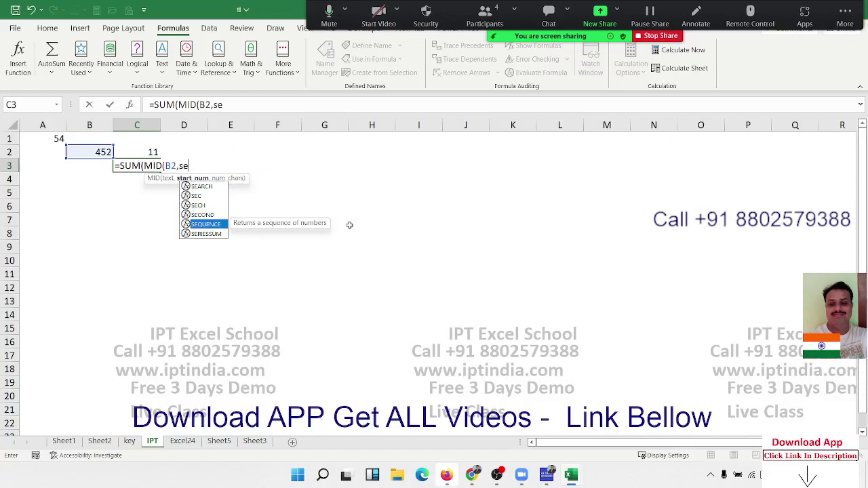
pyautogui.press('Tab')
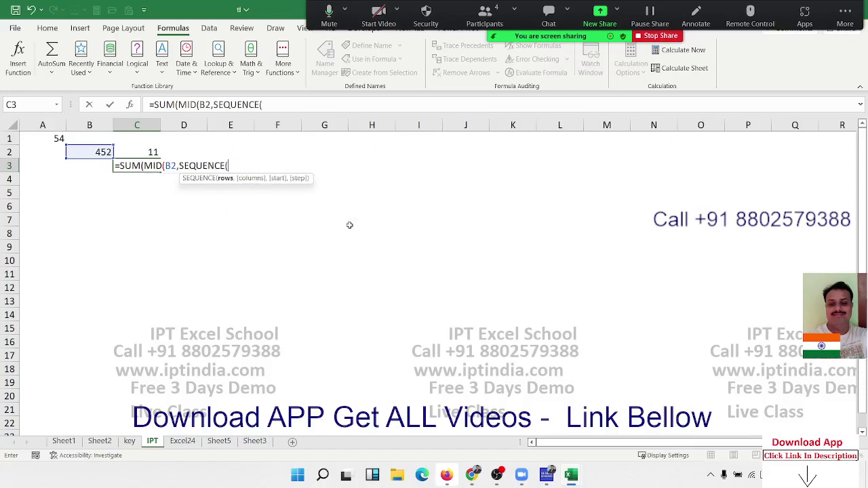
pyautogui.write('len')
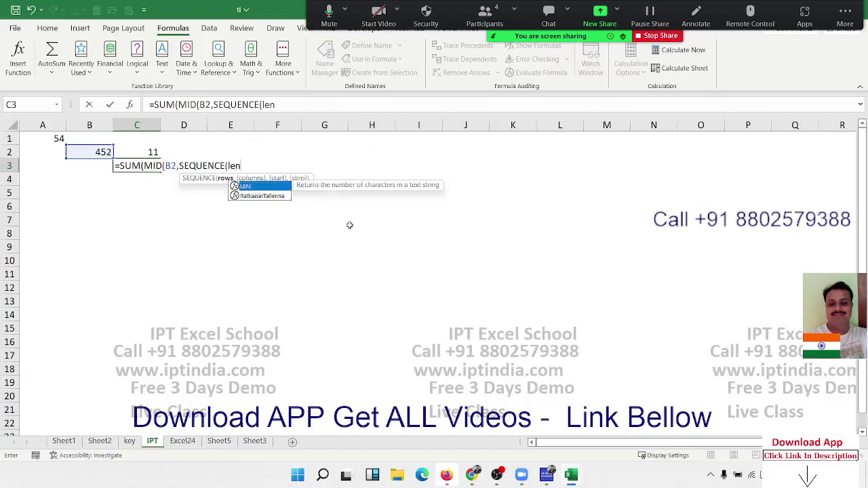
pyautogui.press('Tab')
pyautogui.click(82, 152)
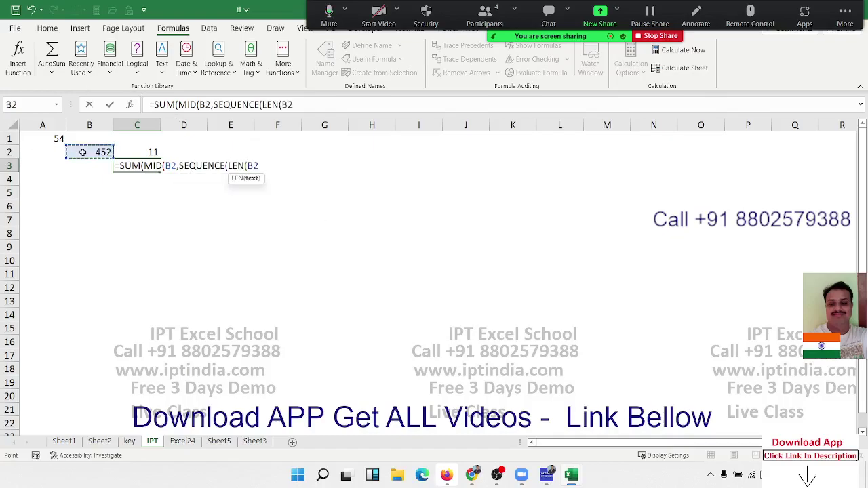
pyautogui.write('),')
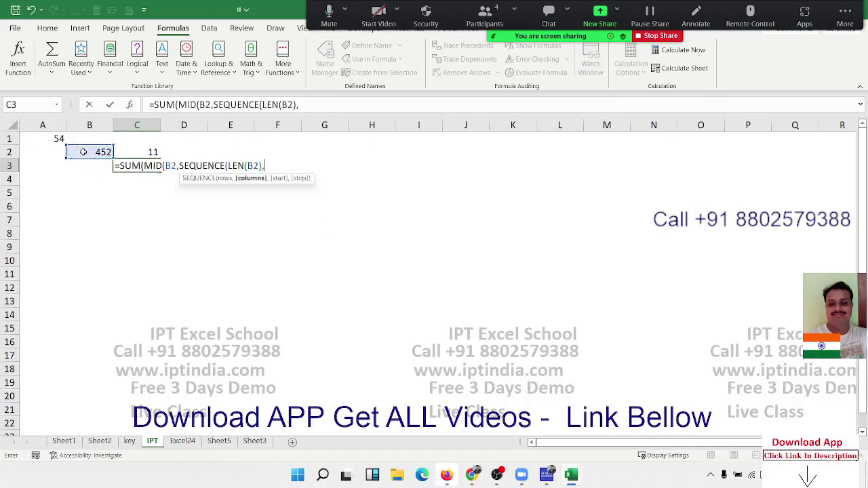
pyautogui.write('1,')
pyautogui.write('1')
pyautogui.write(',1')
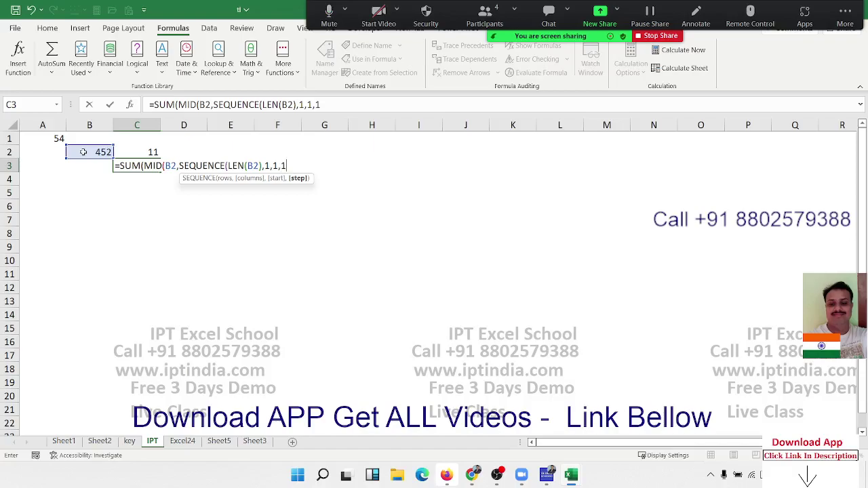
pyautogui.write('),')
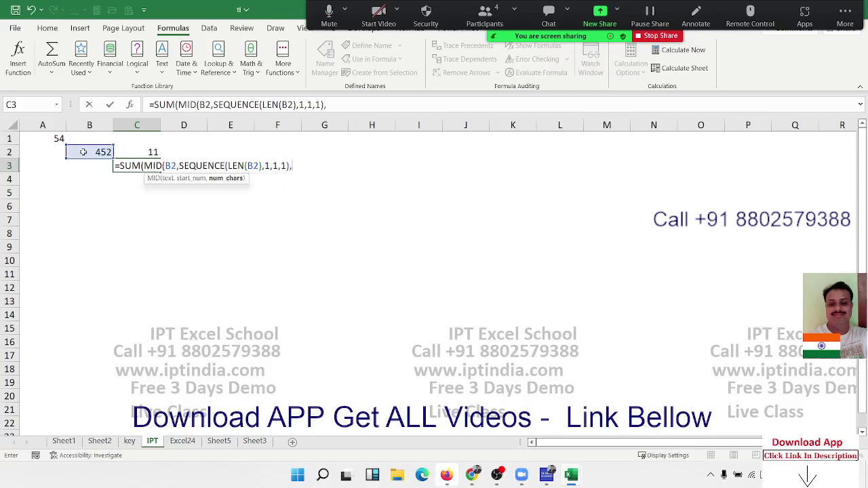
pyautogui.write('1)')
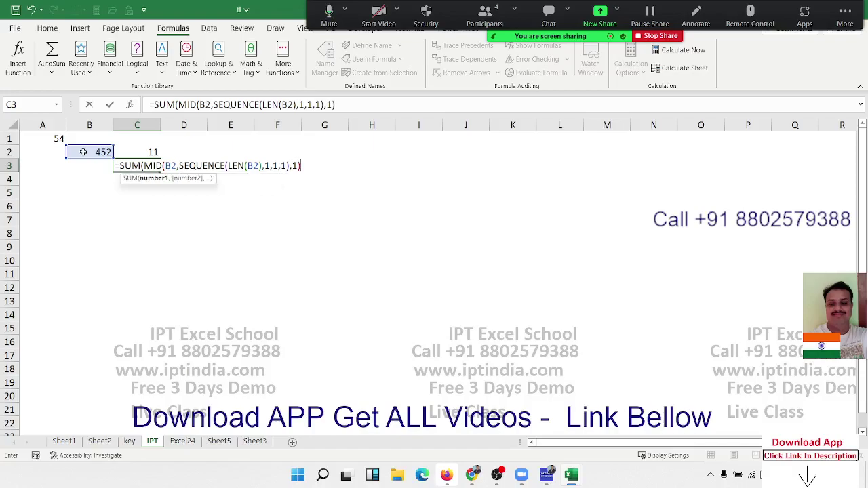
pyautogui.write('*1)')
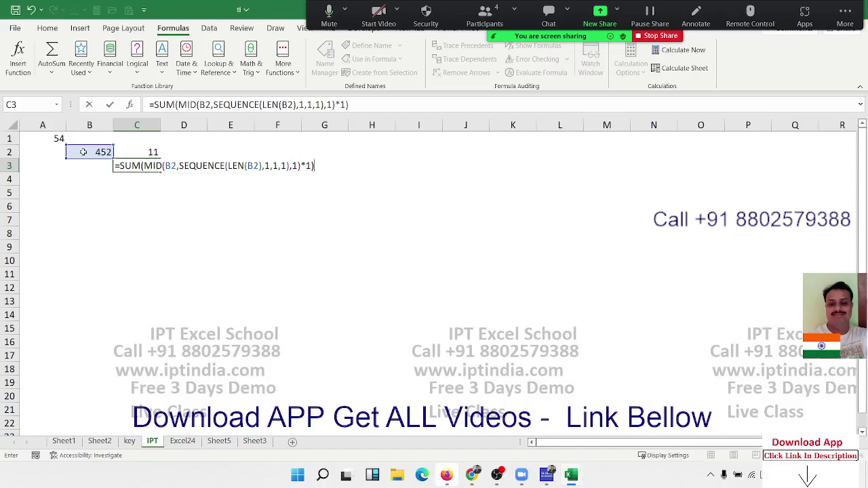
pyautogui.press('Return')
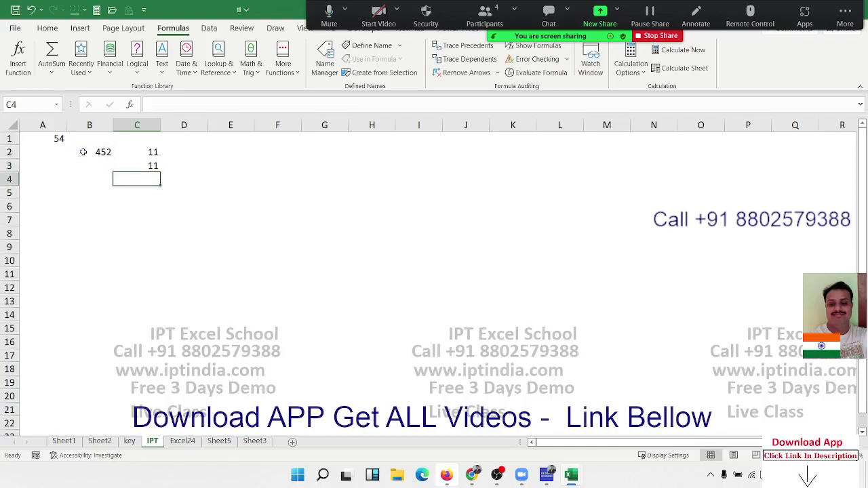
pyautogui.press('Up')
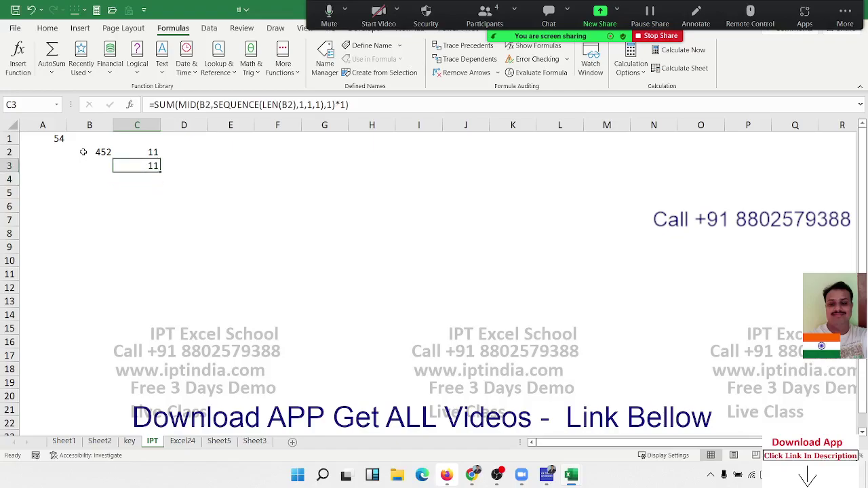
pyautogui.click(535, 73)
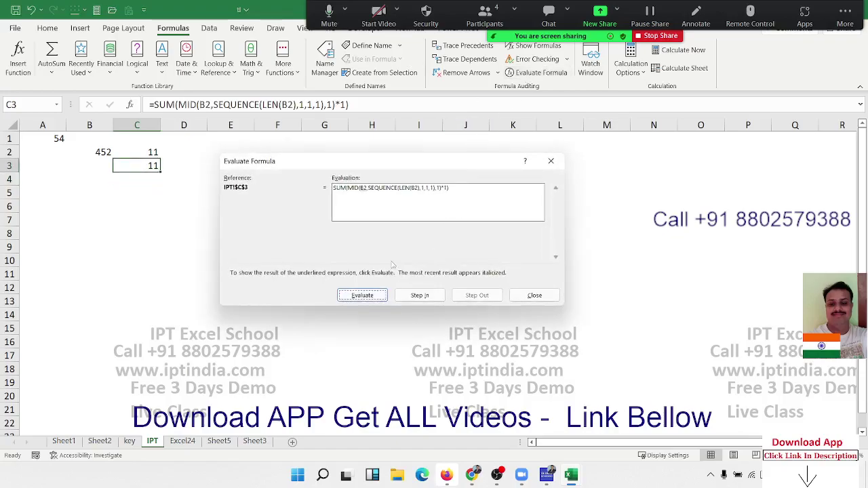
pyautogui.click(367, 297)
pyautogui.click(368, 298)
pyautogui.click(369, 301)
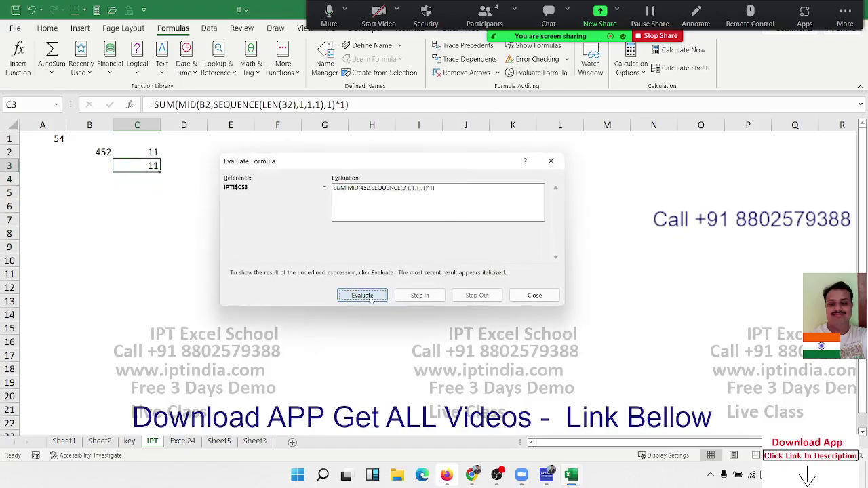
pyautogui.click(371, 299)
pyautogui.click(371, 299)
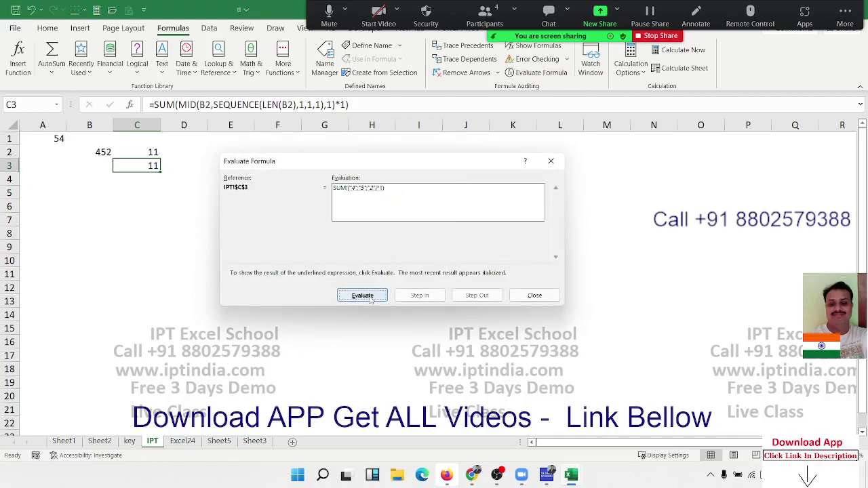
pyautogui.click(370, 299)
pyautogui.click(371, 299)
pyautogui.click(371, 299)
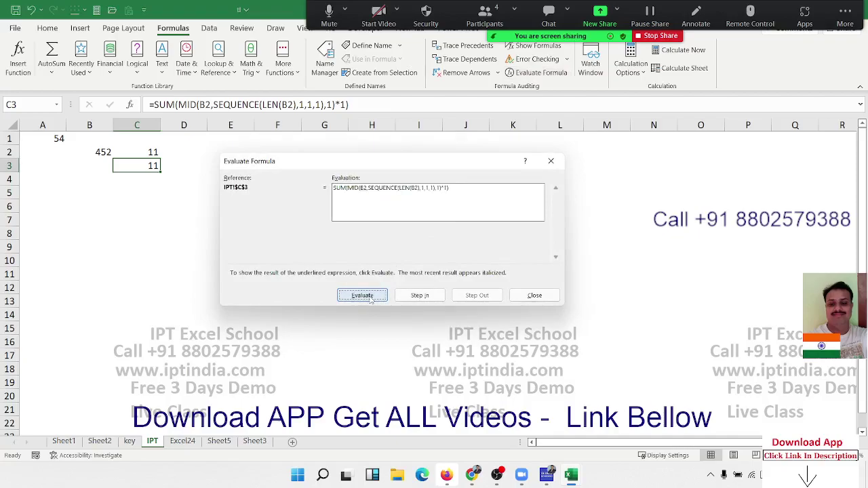
pyautogui.click(546, 296)
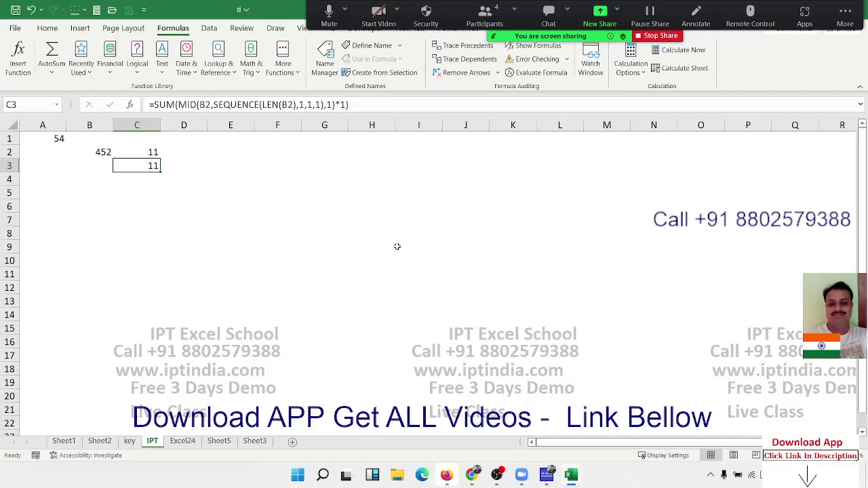
# - Enter labels P and R in A5:A6 with 50000 and 7% beside them
pyautogui.press('Down')
pyautogui.press('Down')
pyautogui.press('Left')
pyautogui.press('Left')
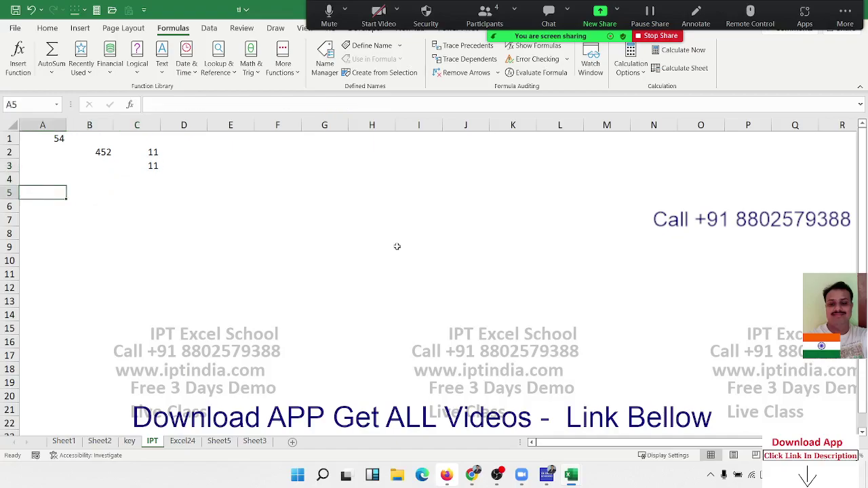
pyautogui.write('P')
pyautogui.press('Tab')
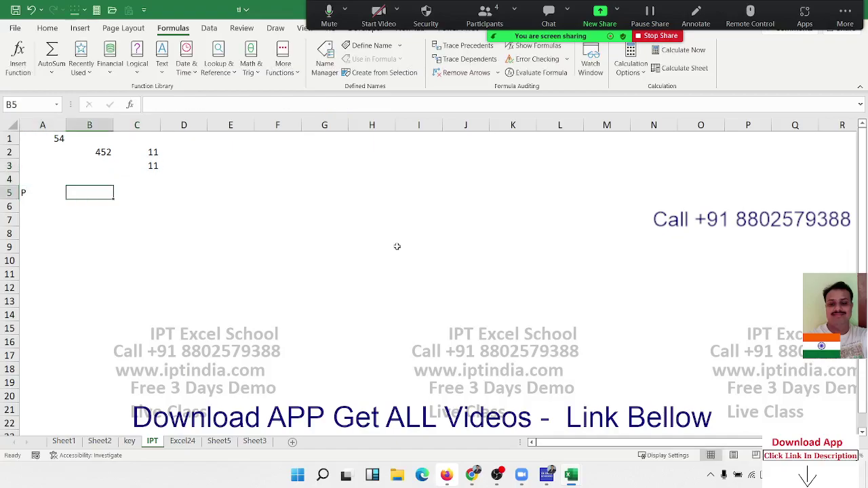
pyautogui.write('50000')
pyautogui.press('Return')
pyautogui.press('Left')
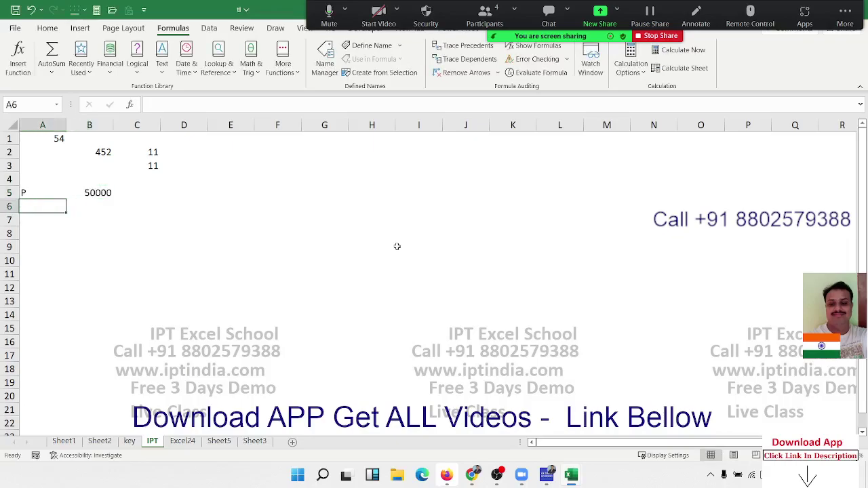
pyautogui.write('R')
pyautogui.press('Tab')
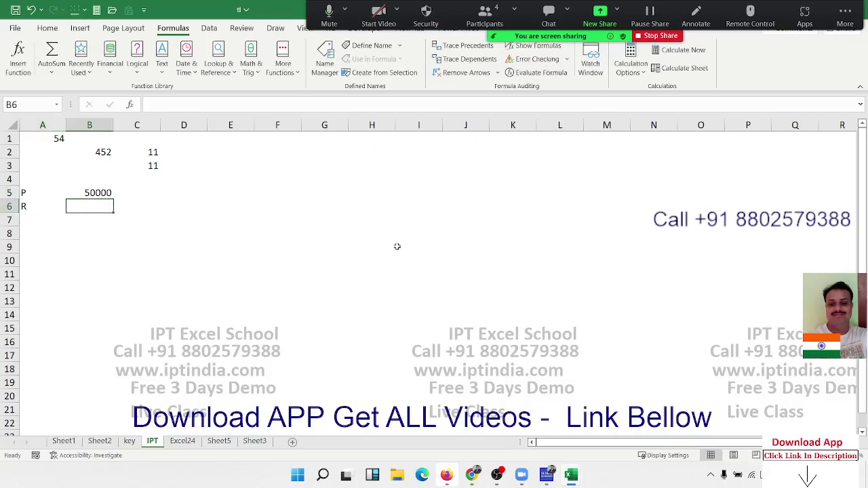
pyautogui.write('7%')
pyautogui.press('Return')
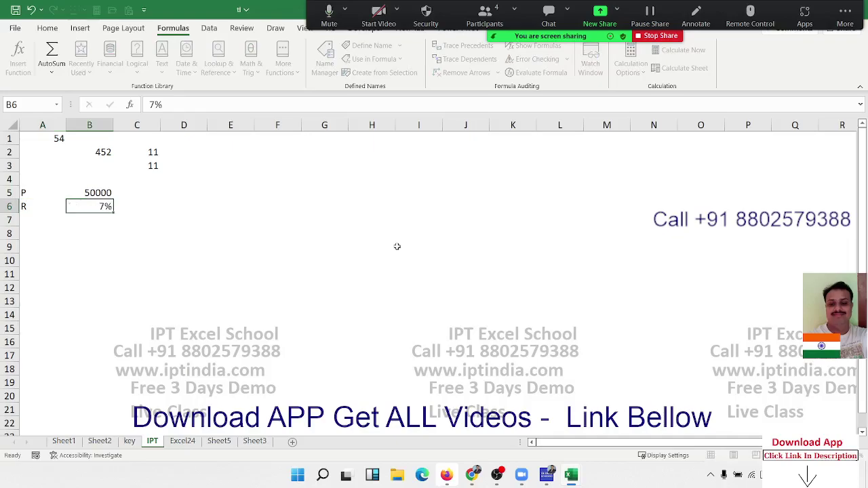
# - Add the label T in A7 with a loan term of 3 in B7
pyautogui.press('Left')
pyautogui.write('T')
pyautogui.press('Tab')
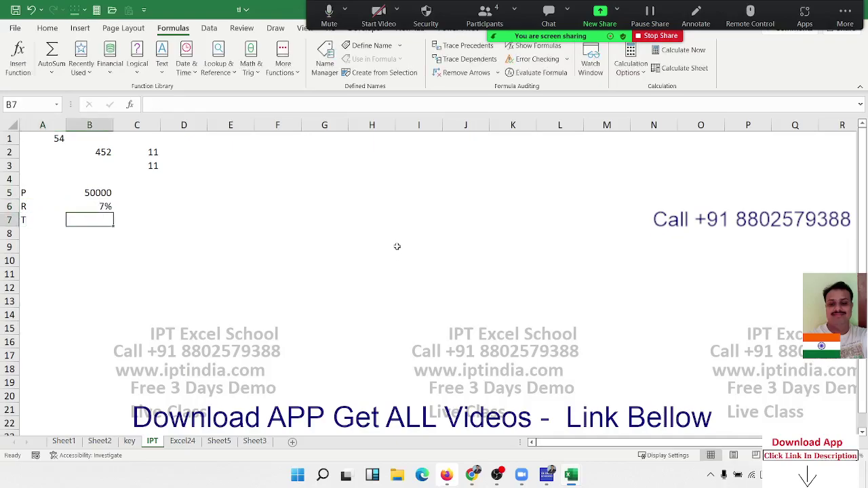
pyautogui.write('3')
pyautogui.press('Right')
pyautogui.press('Right')
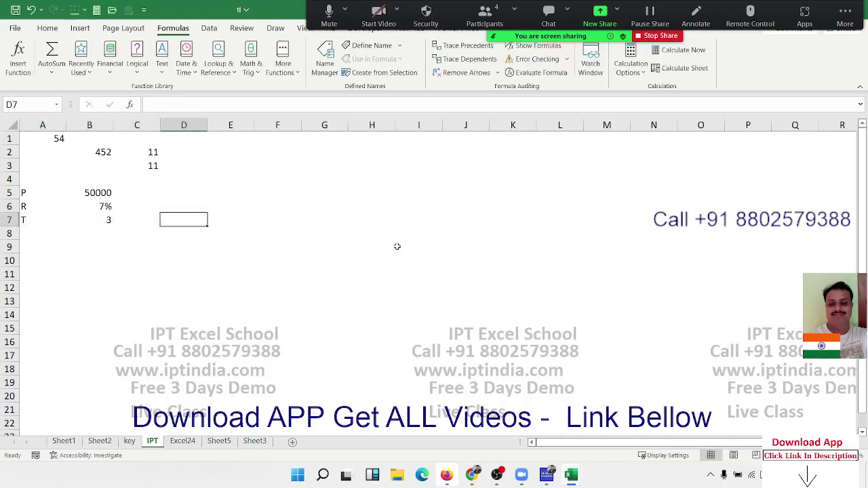
pyautogui.press('Down')
pyautogui.press('Left')
pyautogui.press('Left')
pyautogui.press('Left')
pyautogui.press('Up')
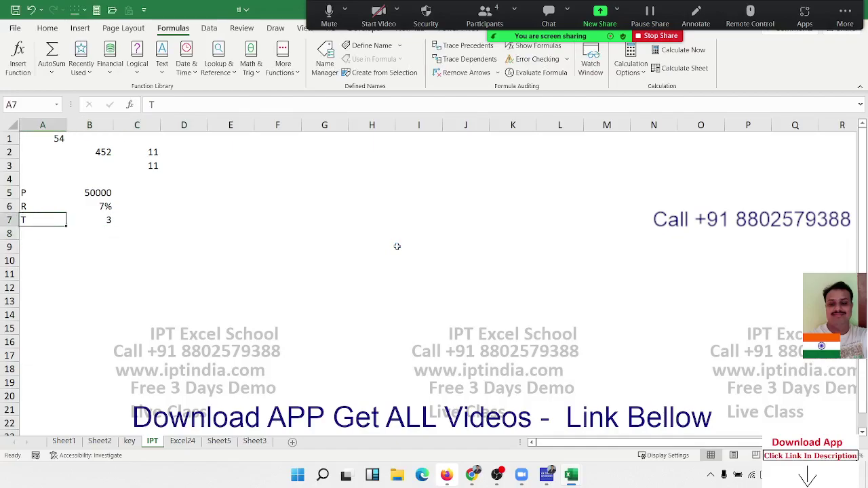
pyautogui.press('Right')
pyautogui.press('Down')
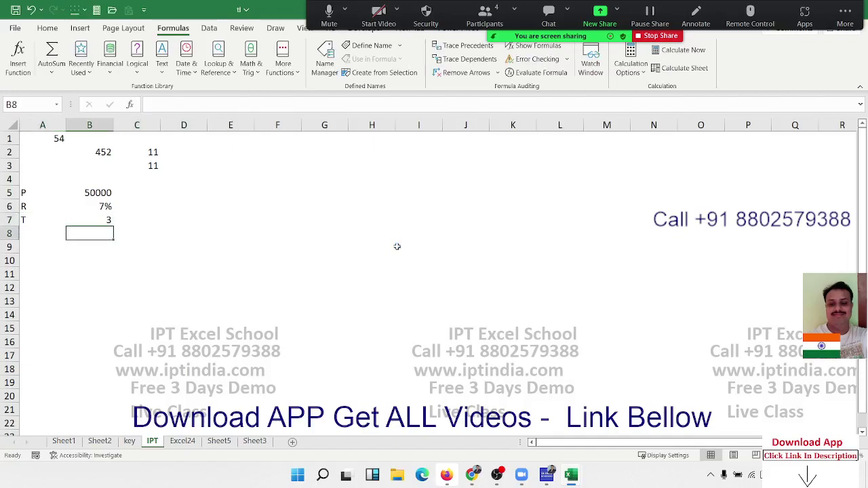
pyautogui.press('Down')
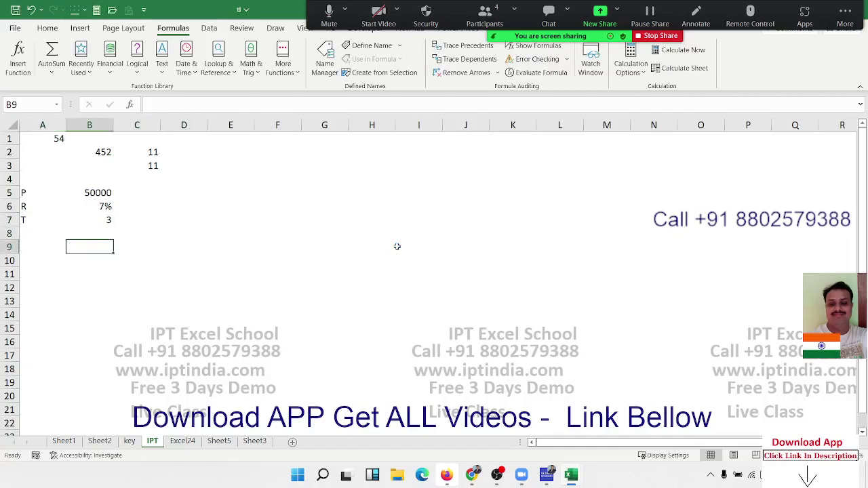
# - Start B9's formula as =PMT(B6/12,B7*12, correcting the mistyped divide sign
pyautogui.write('=')
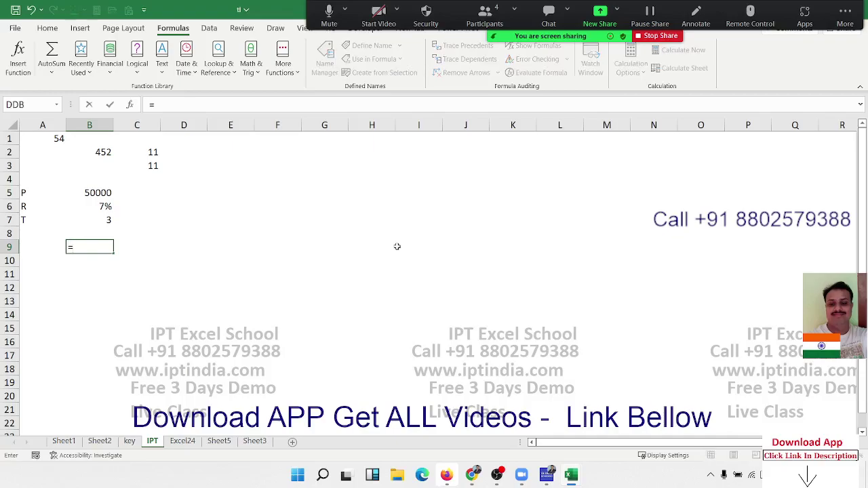
pyautogui.write('pm')
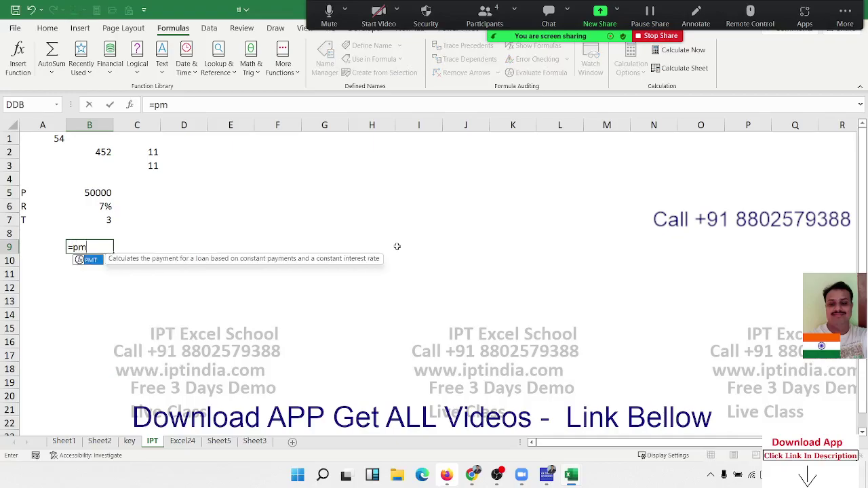
pyautogui.press('Tab')
pyautogui.press('Up')
pyautogui.press('Up')
pyautogui.press('Up')
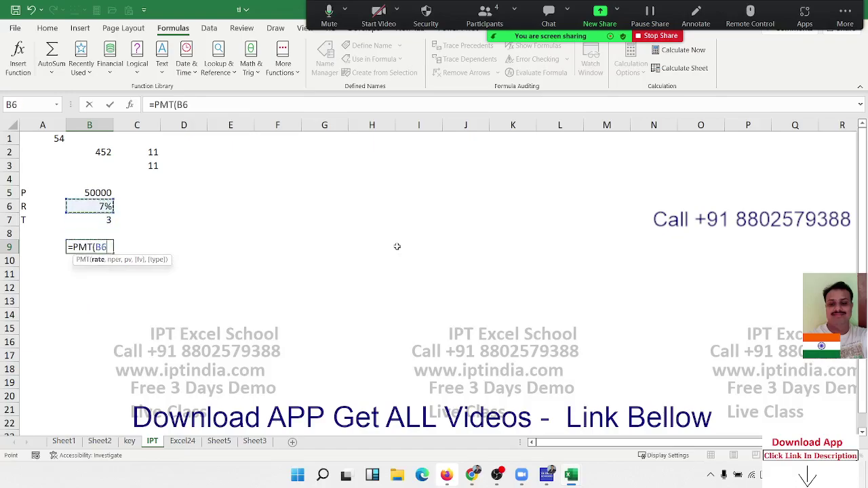
pyautogui.write('/12,')
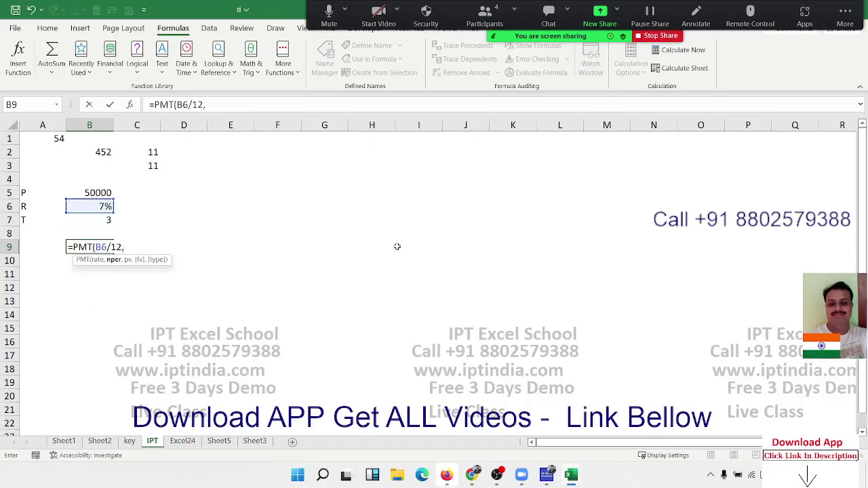
pyautogui.press('Up')
pyautogui.press('Up')
pyautogui.write('/')
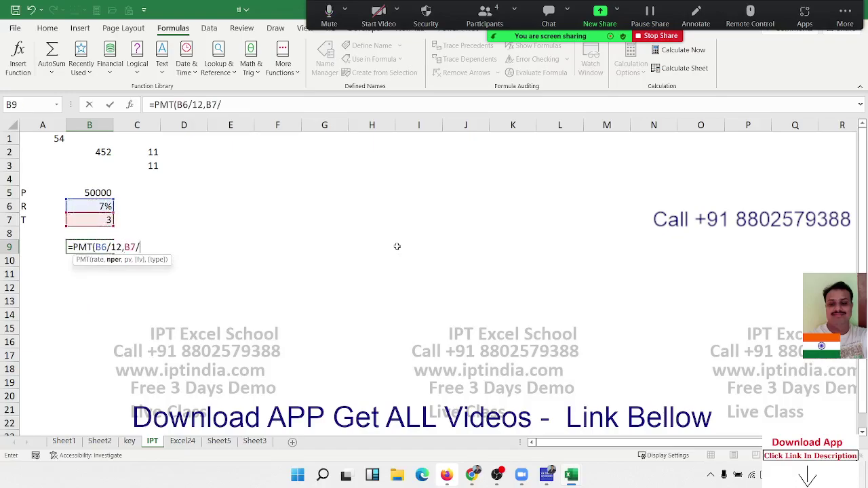
pyautogui.press('Return')
pyautogui.press('Return')
pyautogui.press('BackSpace')
pyautogui.write('*12')
pyautogui.press('BackSpace')
pyautogui.write(',')
# - Add B5 as the principal, finishing =PMT(B6/12,B7*12,B5) at ₹ -1,543.85
pyautogui.press('Home')
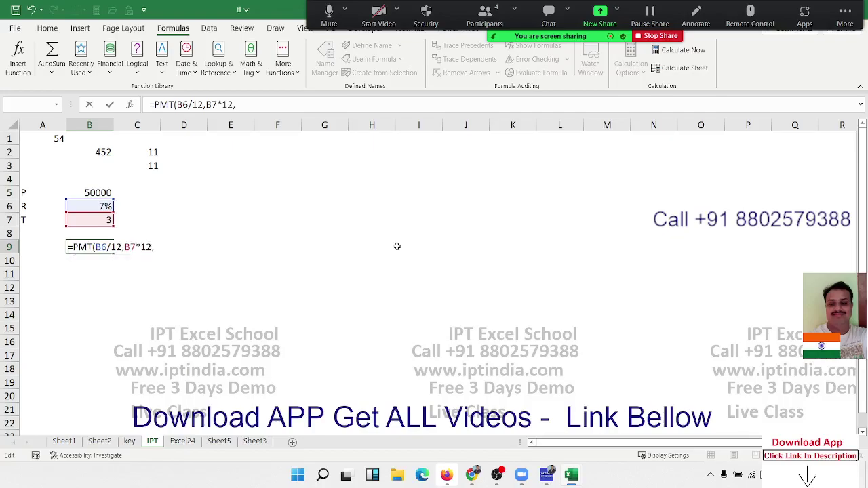
pyautogui.click(157, 248)
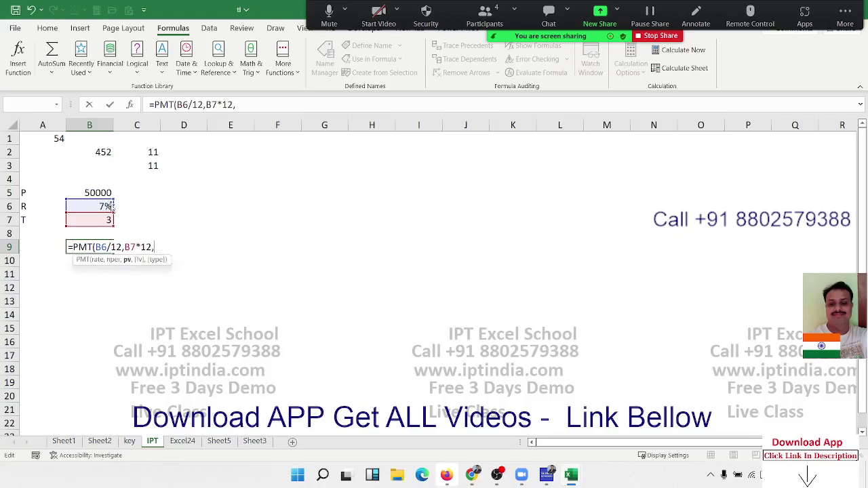
pyautogui.click(102, 193)
pyautogui.press('Return')
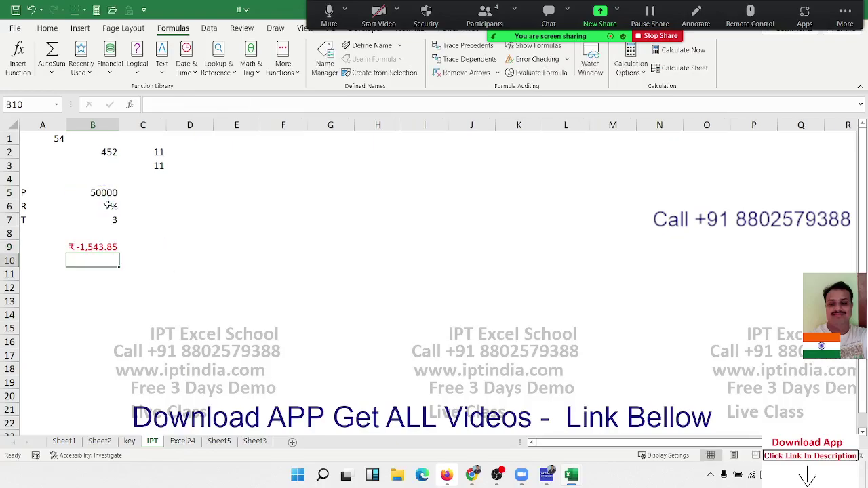
pyautogui.press('Up')
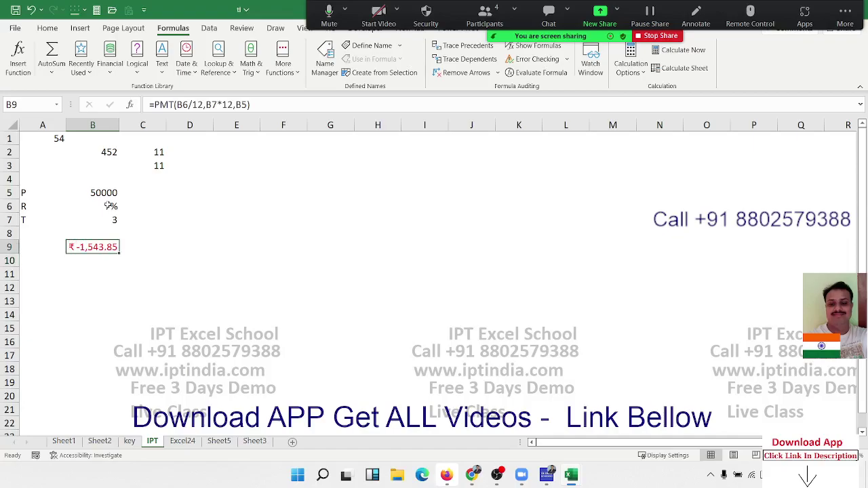
pyautogui.press('Right')
pyautogui.press('Right')
# - Clear the trial headings from D6:E6
pyautogui.press('Up')
pyautogui.press('Up')
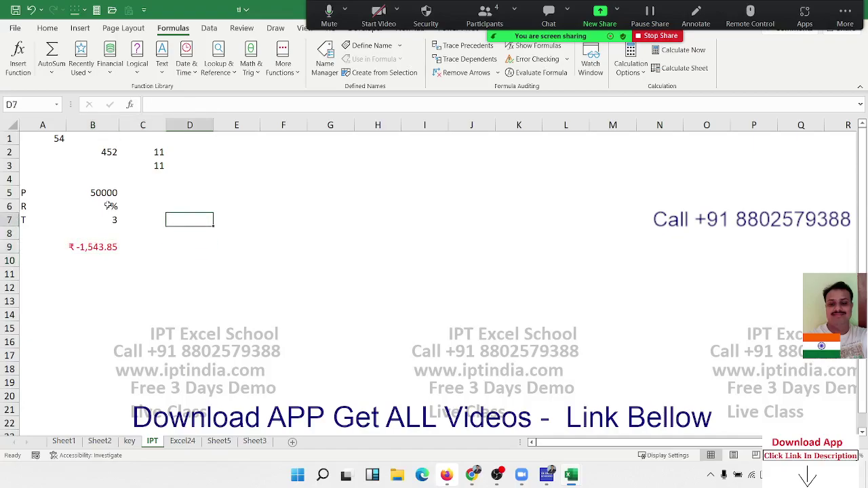
pyautogui.press('Up')
pyautogui.press('Right')
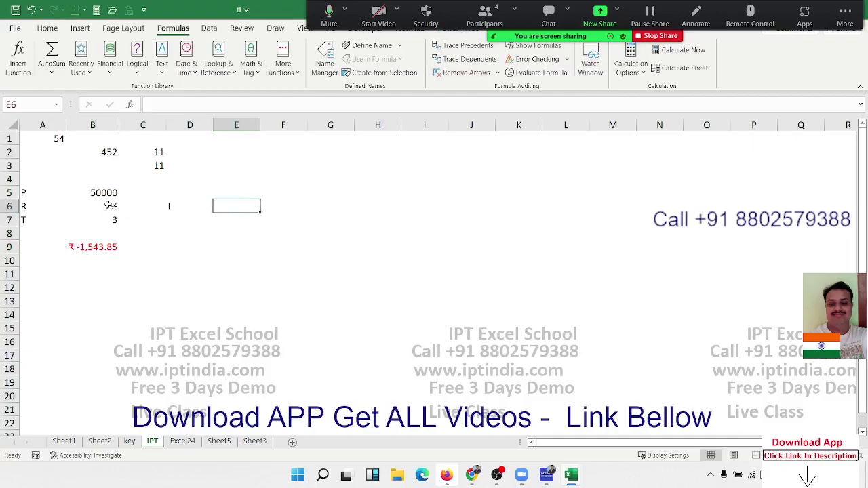
pyautogui.write('P')
pyautogui.press('Return')
pyautogui.press('Left')
pyautogui.press('Left')
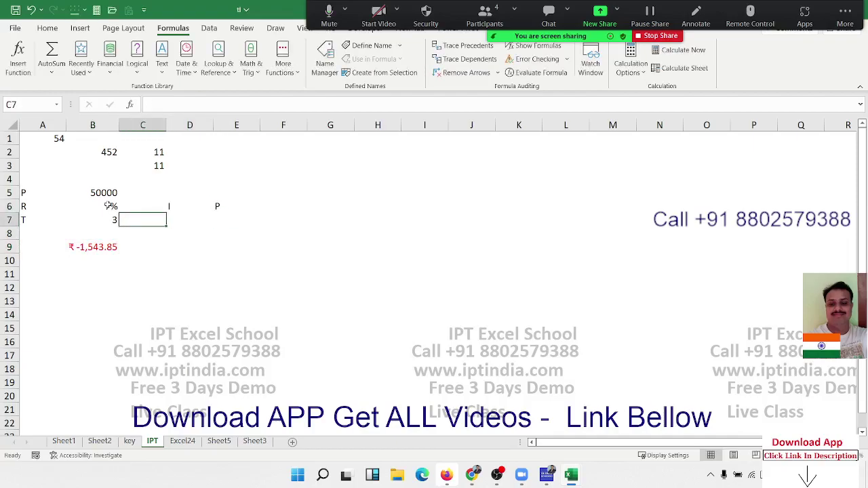
pyautogui.press('Right')
pyautogui.press('Up')
pyautogui.press('Escape')
pyautogui.hotkey('shift', 'Right')
pyautogui.press('Delete')
# - Type the headings Month, PPMT and IPMT across F6:H6
pyautogui.press('Right')
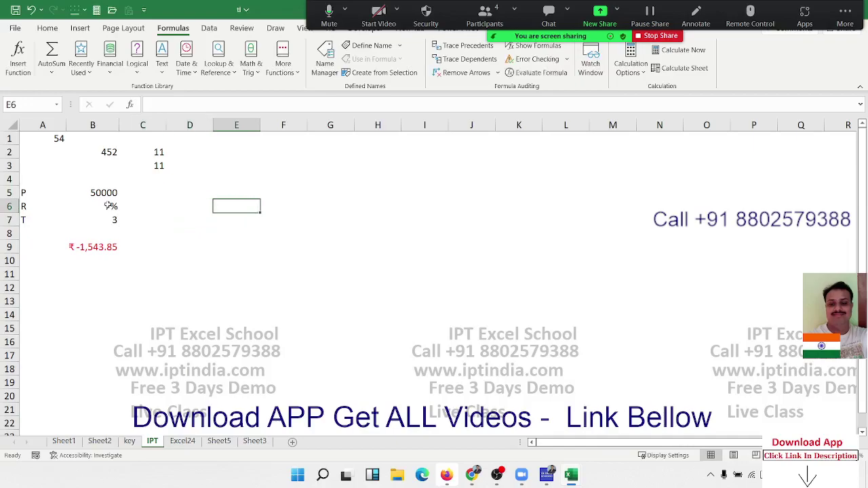
pyautogui.press('Right')
pyautogui.write('Month')
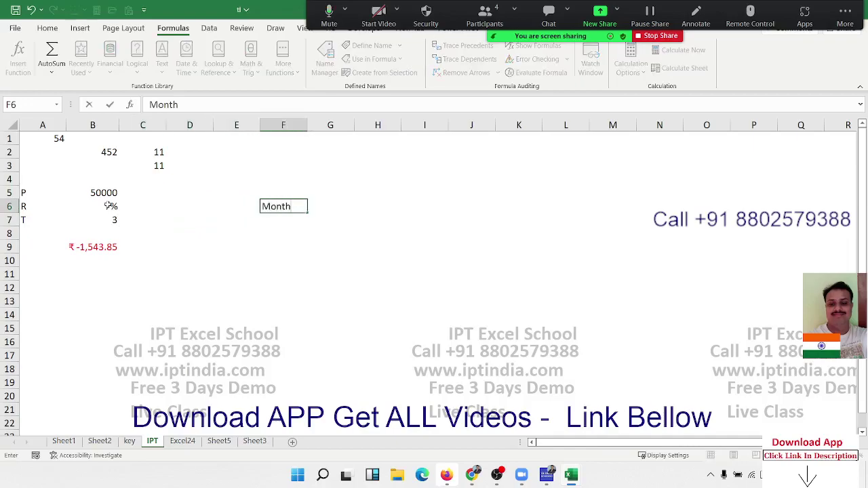
pyautogui.press('Tab')
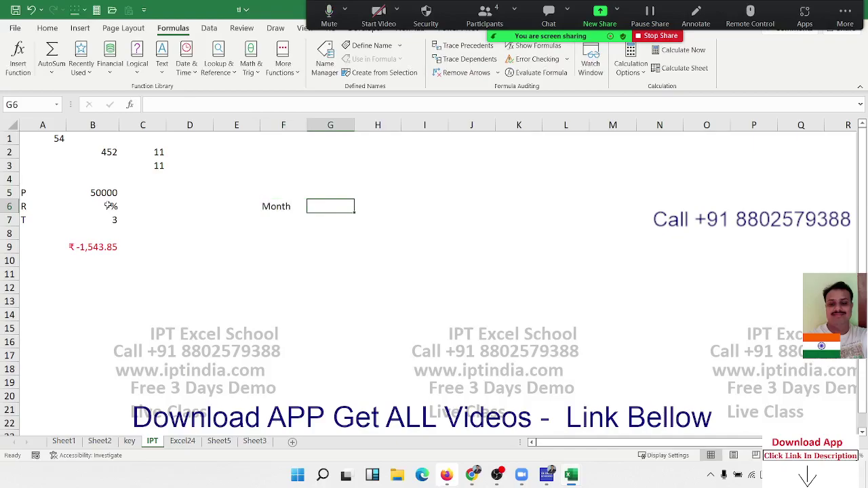
pyautogui.write('PP')
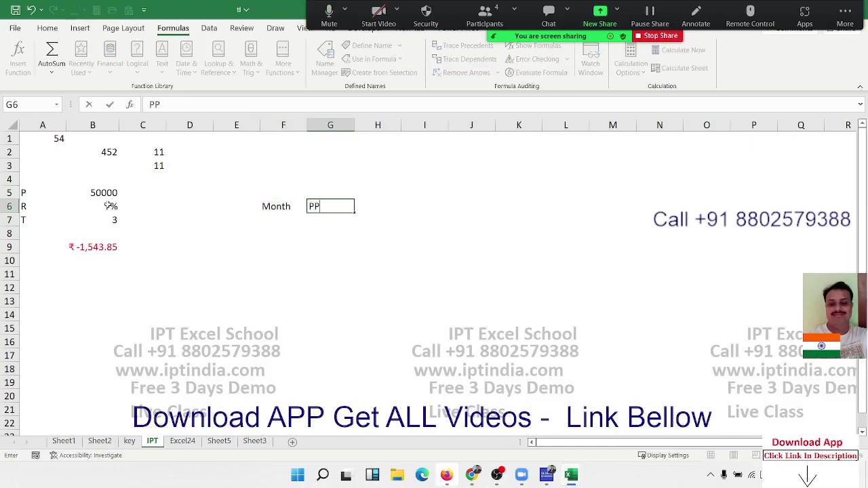
pyautogui.write('MT')
pyautogui.press('Tab')
pyautogui.write('=')
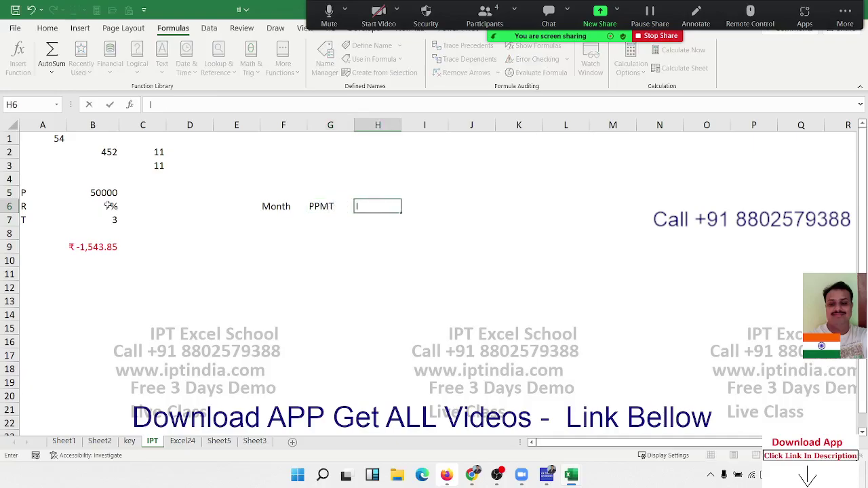
pyautogui.write('M')
pyautogui.write('P')
pyautogui.press('BackSpace')
pyautogui.press('BackSpace')
pyautogui.write('PM')
pyautogui.write('T')
pyautogui.press('Return')
# - Enter month 1 in F7 and begin a PPMT formula in G7
pyautogui.press('Left')
pyautogui.press('Left')
pyautogui.write('1')
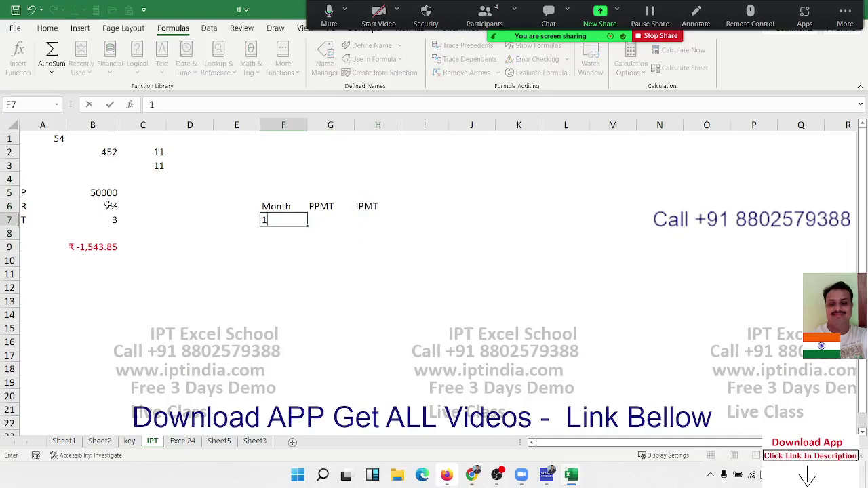
pyautogui.press('Tab')
pyautogui.write('=')
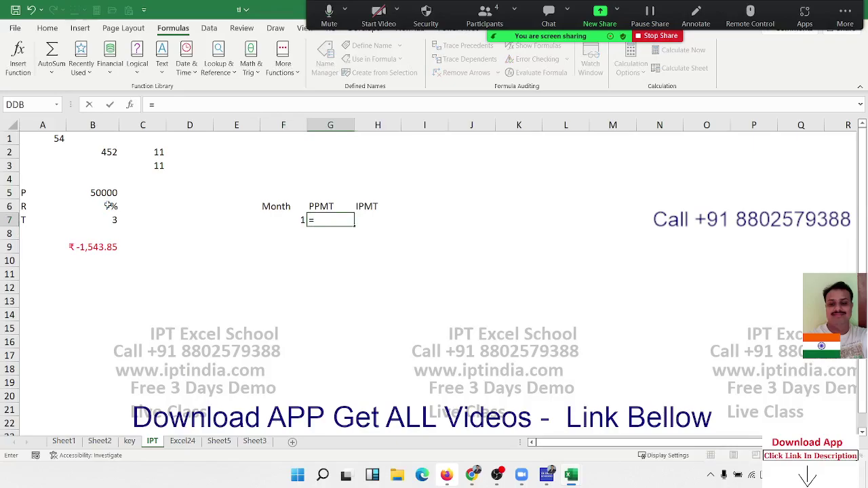
pyautogui.write('pp')
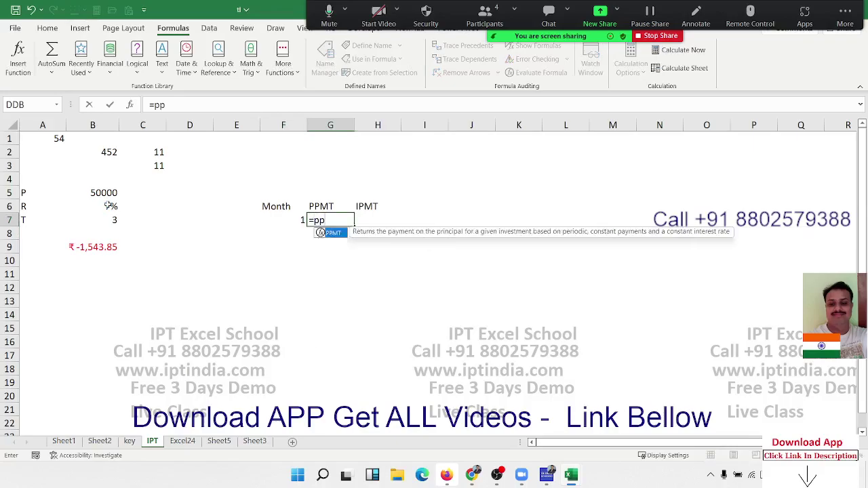
# - Start the PPMT formula in G7 with rate B6/12, period F7 and term B7*12
pyautogui.press('Tab')
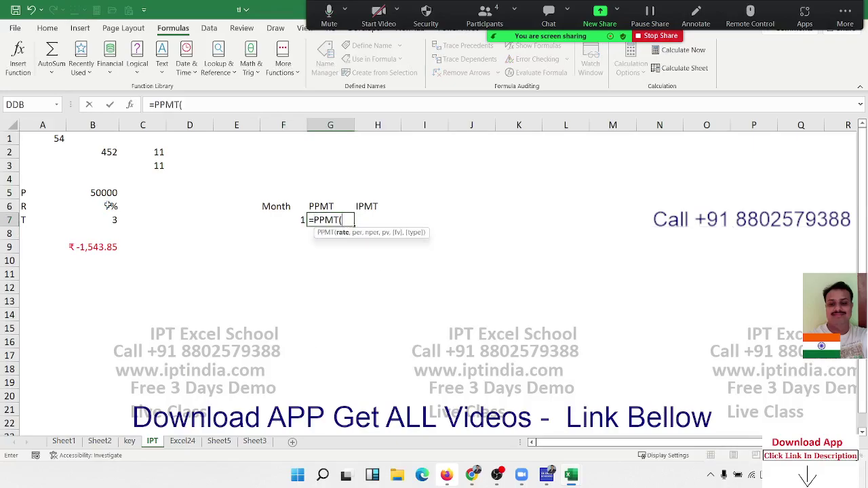
pyautogui.press('Left')
pyautogui.press('Left')
pyautogui.press('Left')
pyautogui.press('Left')
pyautogui.press('Left')
pyautogui.press('Up')
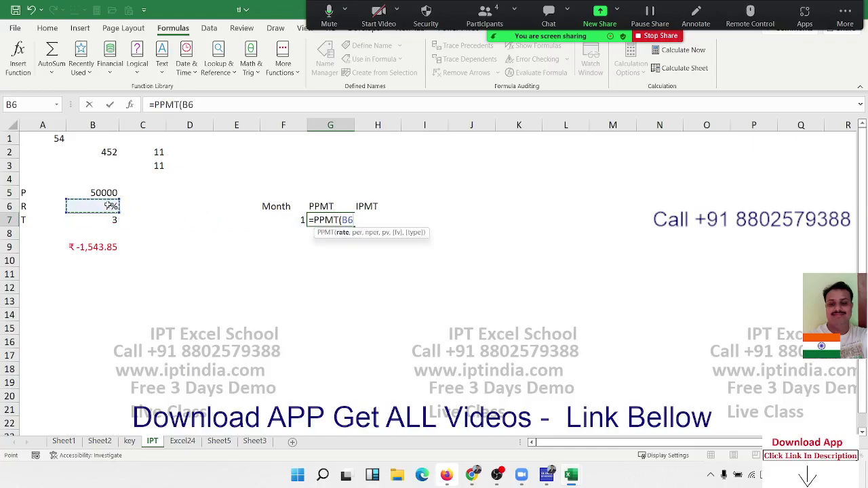
pyautogui.write('/12')
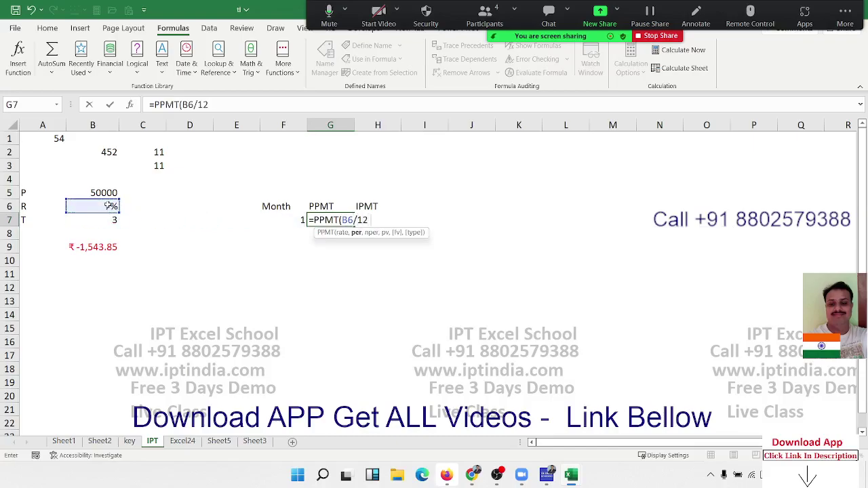
pyautogui.write(',')
pyautogui.press('Left')
pyautogui.write(',')
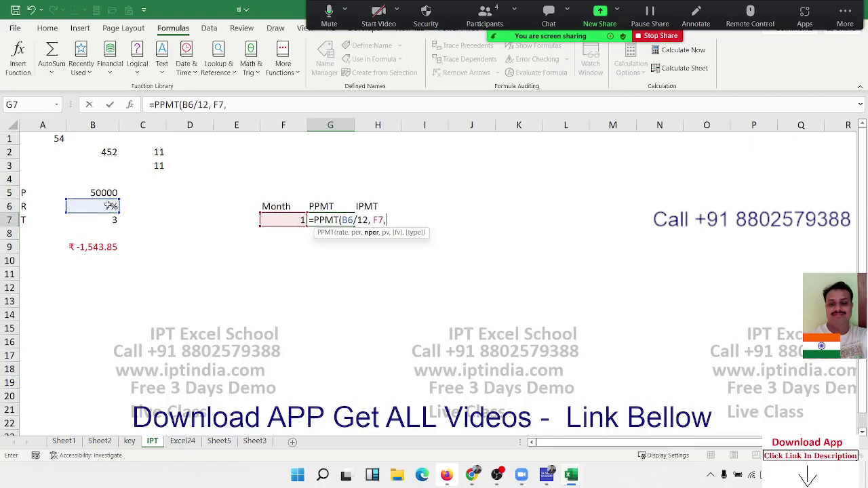
pyautogui.press('Left')
pyautogui.press('Left')
pyautogui.press('Left')
pyautogui.press('Left')
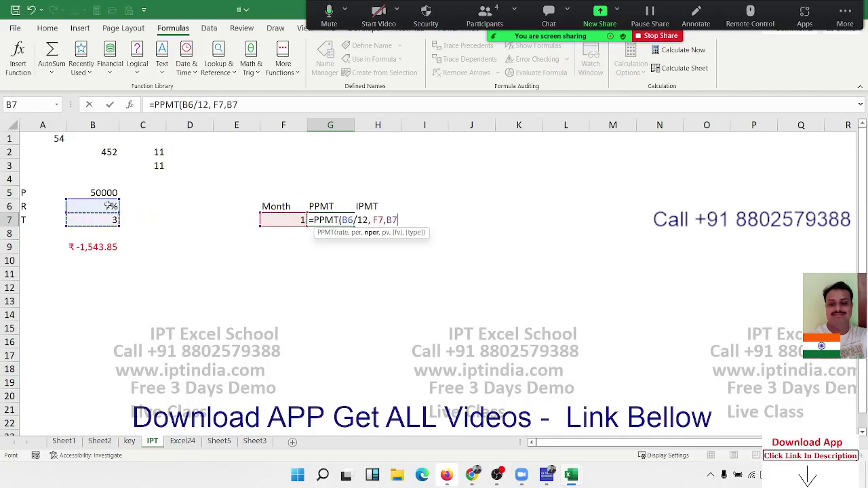
pyautogui.write('*12')
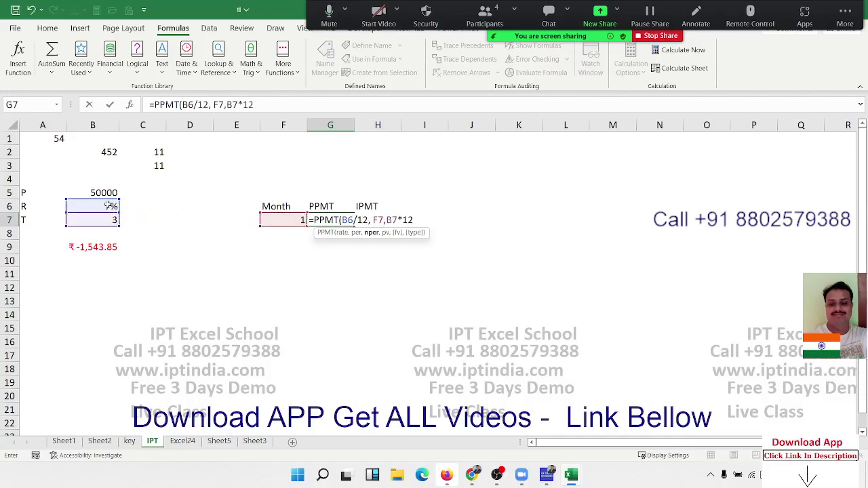
pyautogui.write(',')
# - Add principal B5 to get ₹ -1,252.19, then review the B9 and G7 formulas
pyautogui.press('Up')
pyautogui.press('Left')
pyautogui.press('Left')
pyautogui.press('Left')
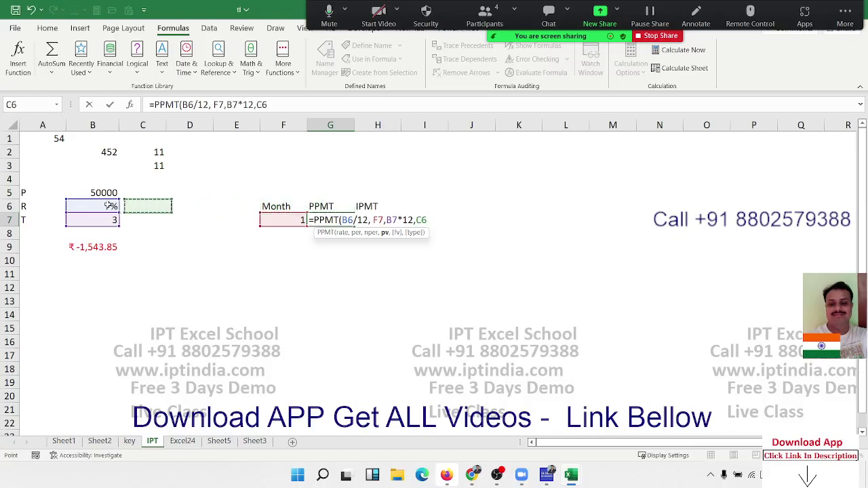
pyautogui.press('Left')
pyautogui.press('Up')
pyautogui.write(')')
pyautogui.press('Return')
pyautogui.press('Up')
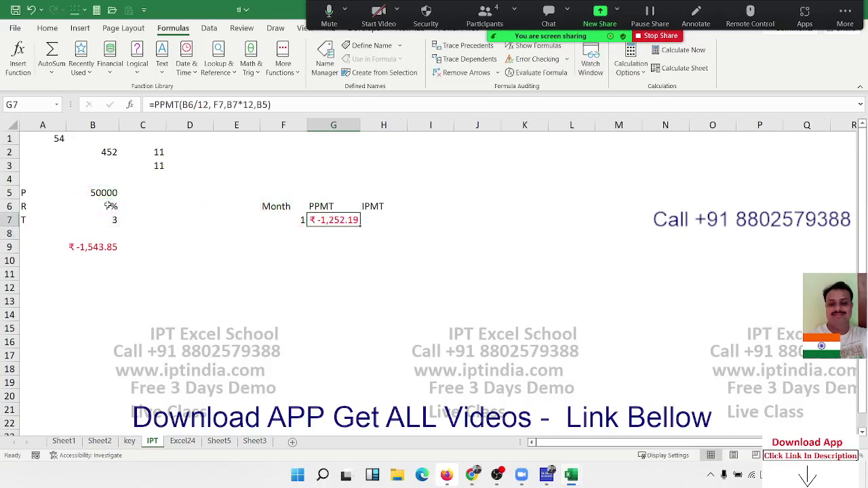
pyautogui.click(91, 246)
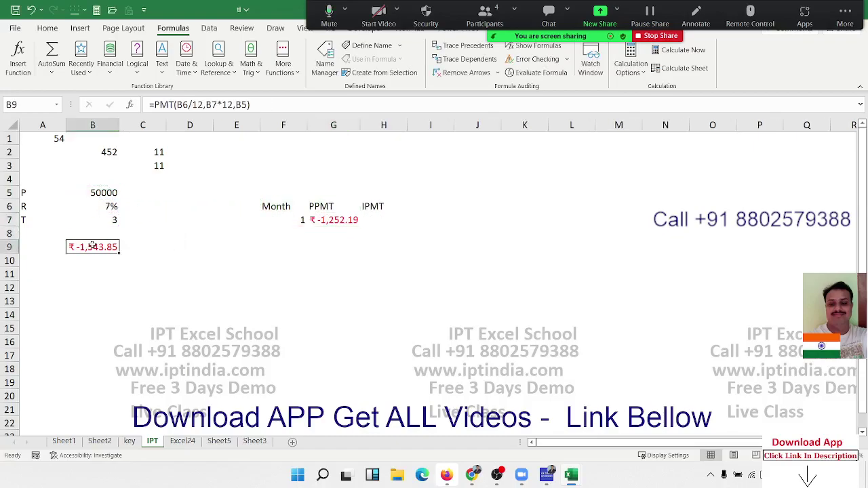
pyautogui.click(337, 226)
# - Begin an IPMT function in cell H7
pyautogui.click(380, 220)
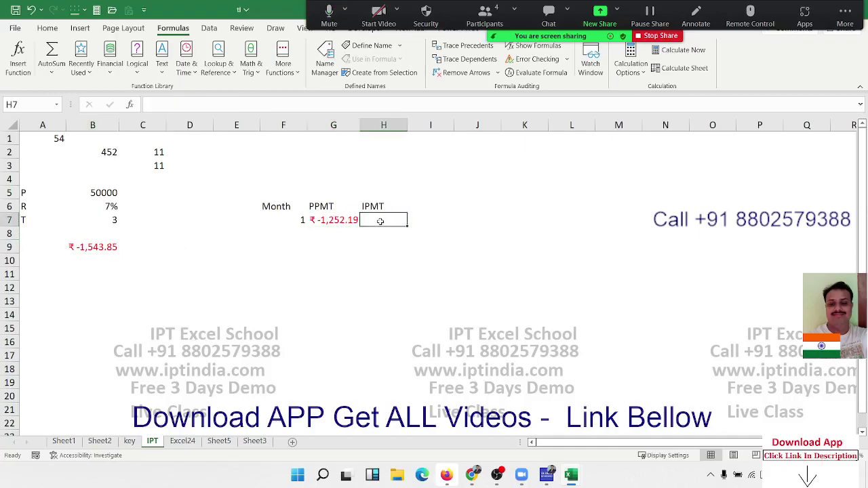
pyautogui.doubleClick(381, 222)
pyautogui.write('=im')
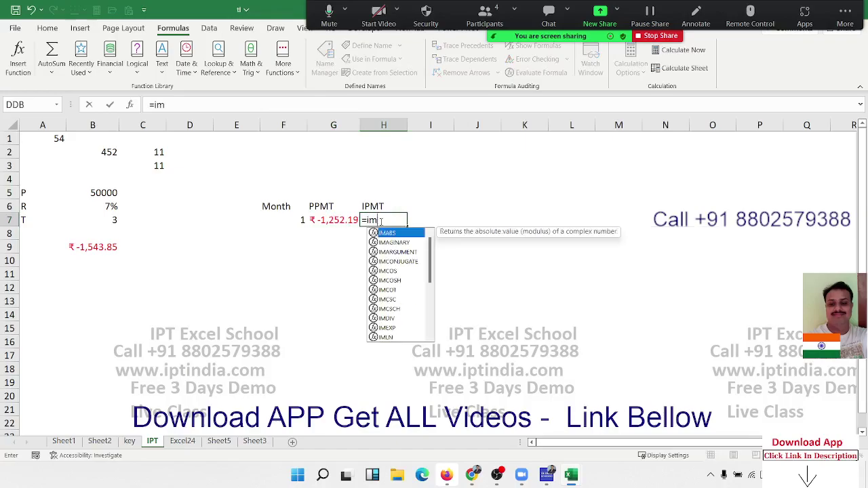
pyautogui.write('p')
pyautogui.press('BackSpace')
pyautogui.press('BackSpace')
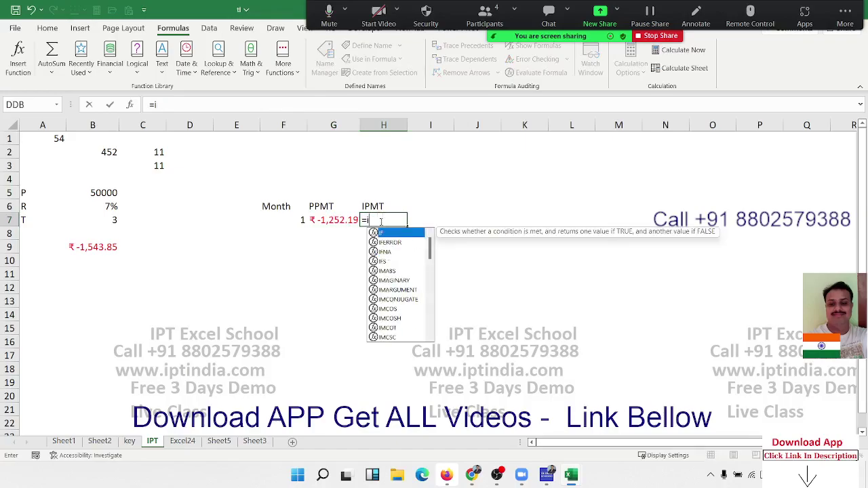
pyautogui.write('pm')
pyautogui.press('Tab')
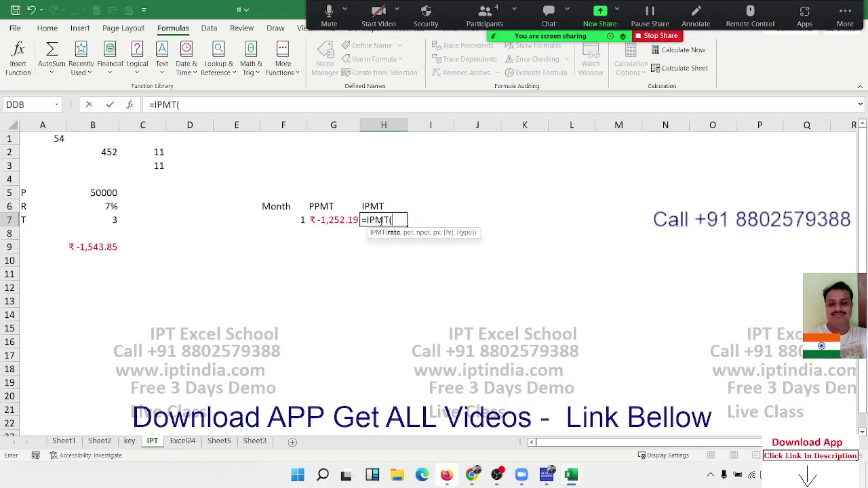
# - Give IPMT the arguments B6/12, F7, B7*12 and B5 to return ₹ -291.67
pyautogui.click(100, 203)
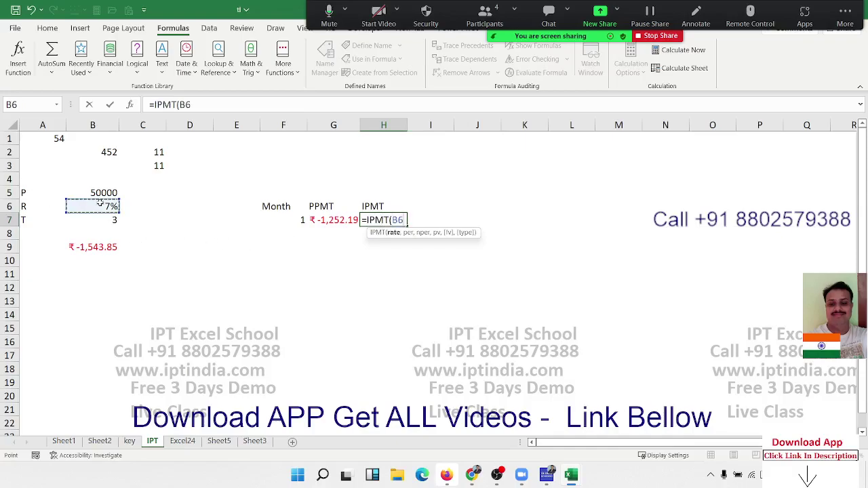
pyautogui.write('/12')
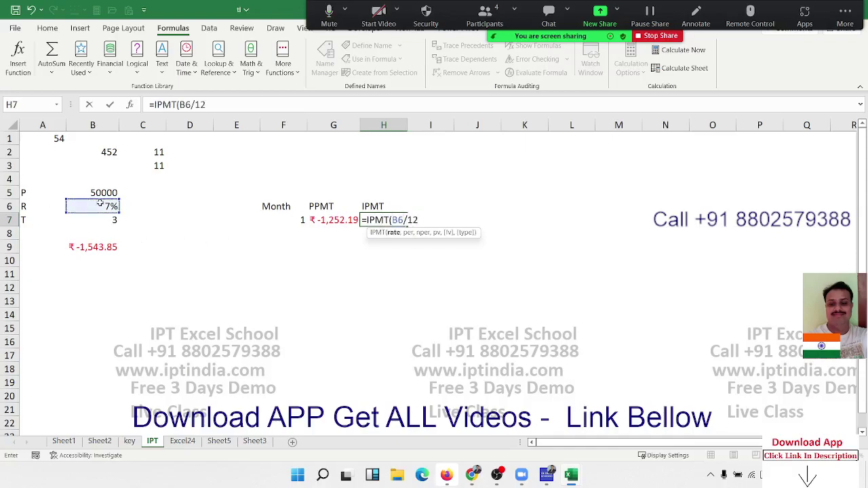
pyautogui.write(',')
pyautogui.click(293, 218)
pyautogui.write(',')
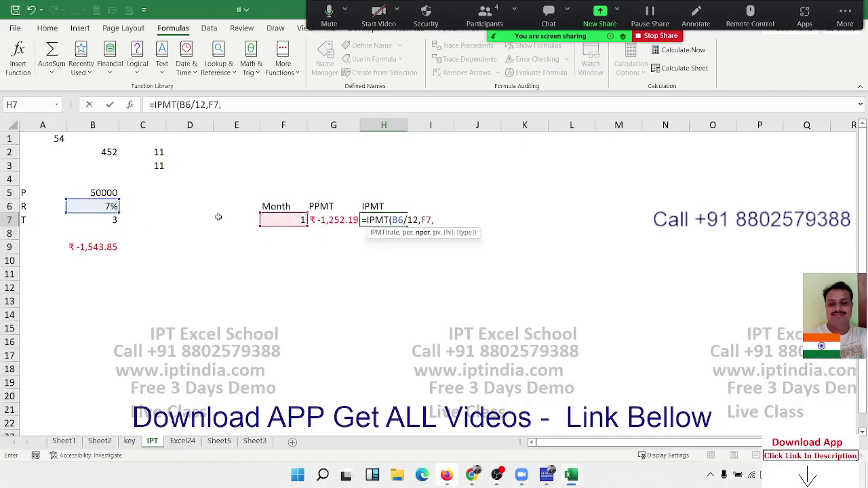
pyautogui.click(101, 221)
pyautogui.write('*')
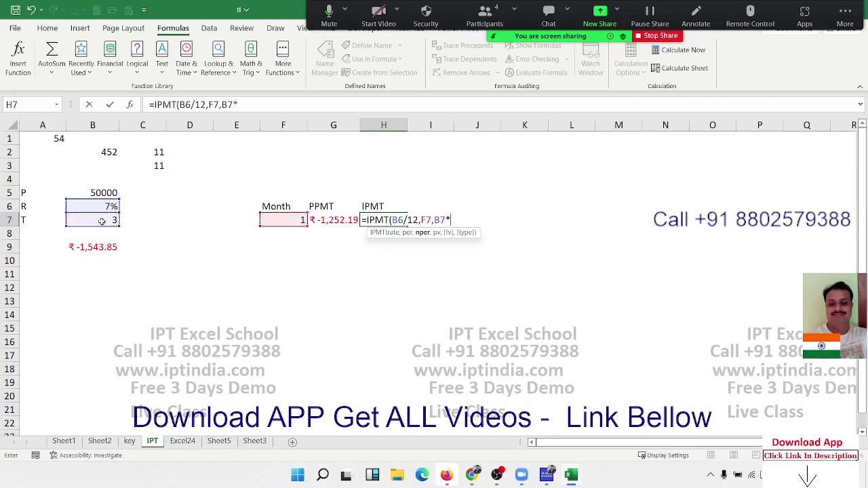
pyautogui.write('12,')
pyautogui.click(87, 193)
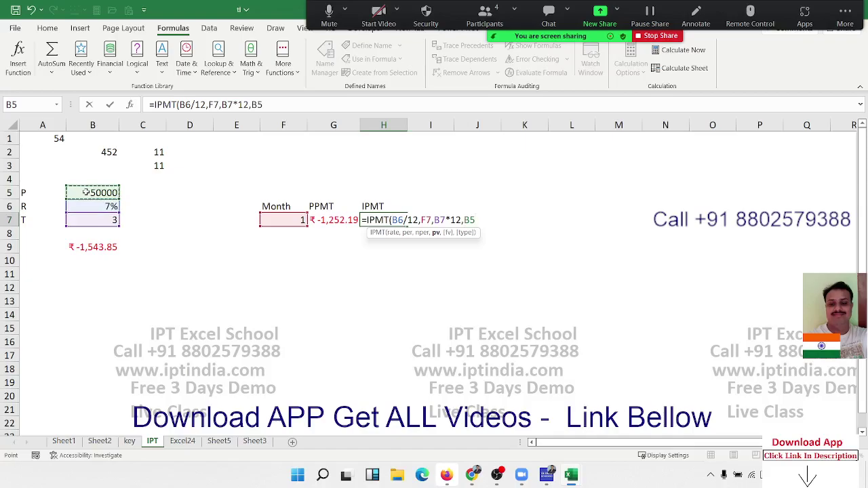
pyautogui.press('Return')
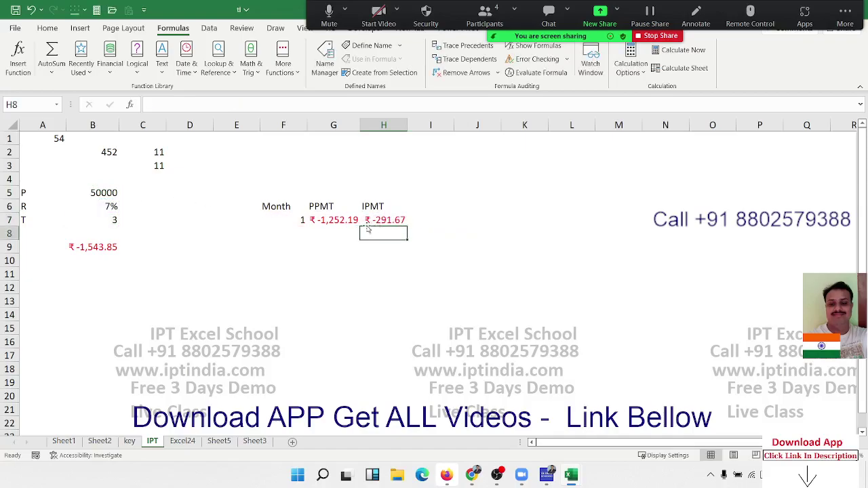
pyautogui.click(333, 221)
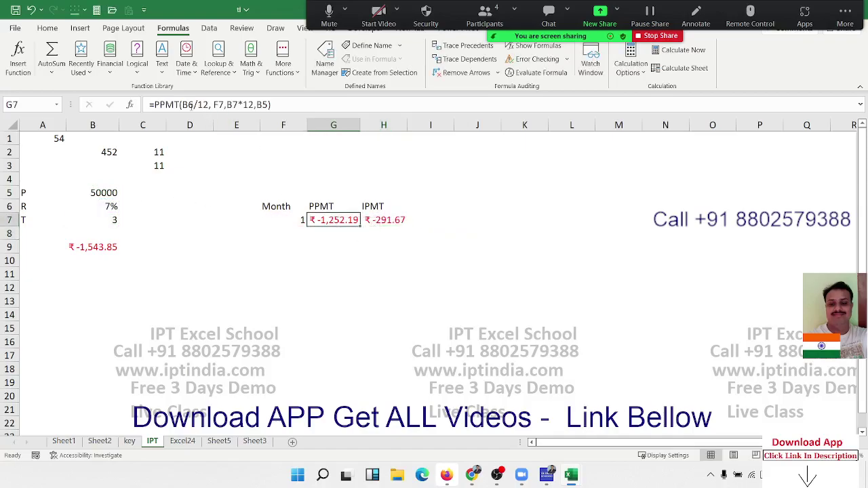
# - Change G7's PPMT references to $B$6, $B$7 and $B$5
pyautogui.click(189, 105)
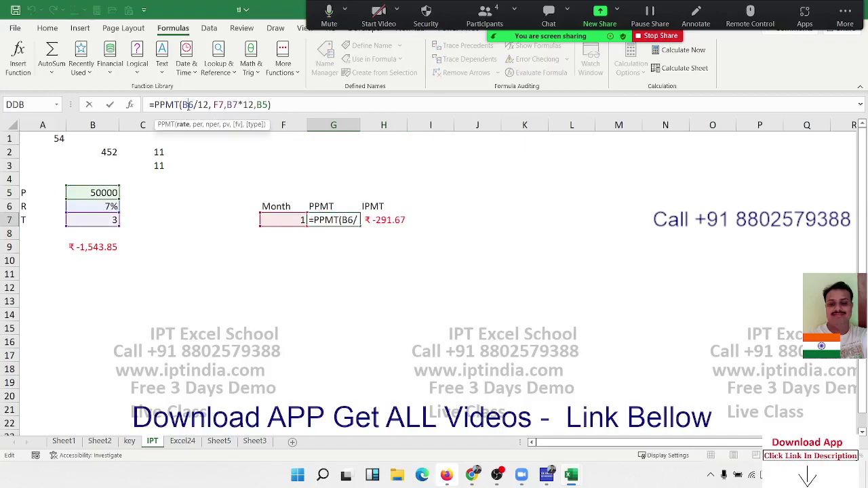
pyautogui.press('F4')
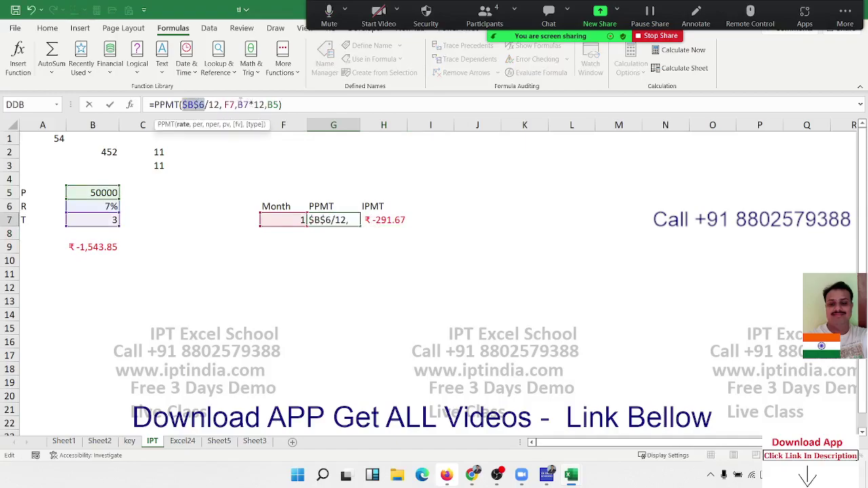
pyautogui.click(236, 106)
pyautogui.press('F4')
pyautogui.click(280, 104)
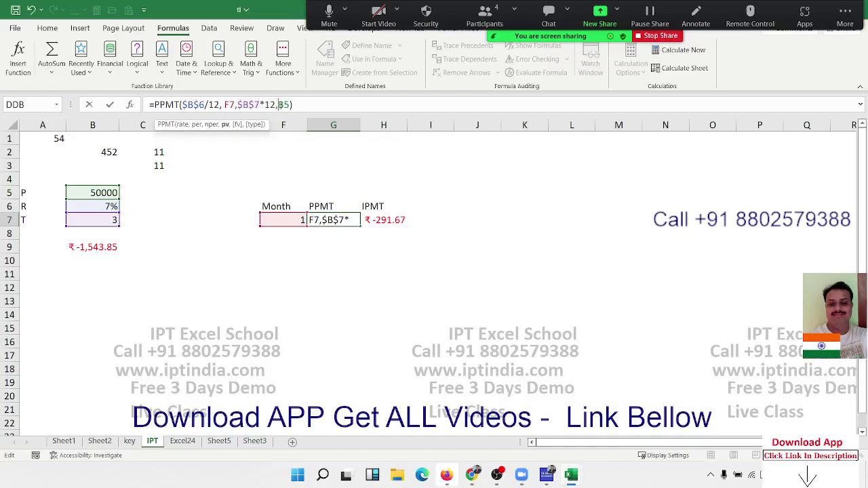
pyautogui.press('F4')
pyautogui.press('Return')
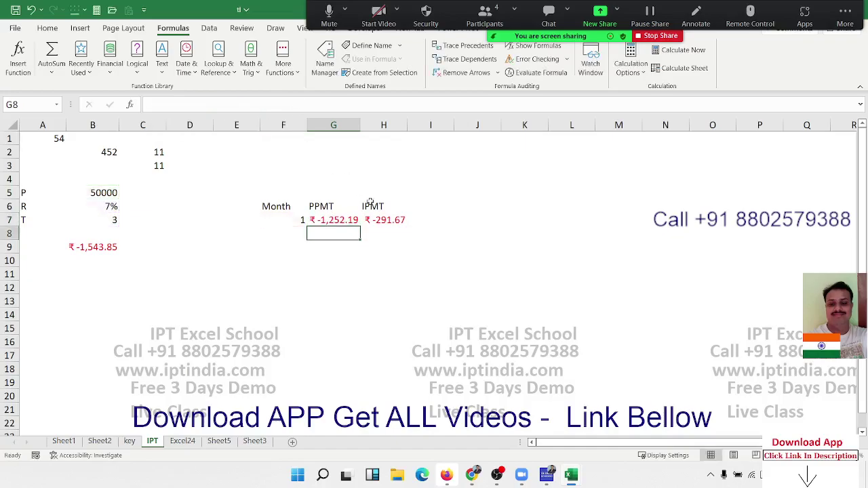
# - Change H7's IPMT references to $B$6, $B$7 and $B$5
pyautogui.click(399, 228)
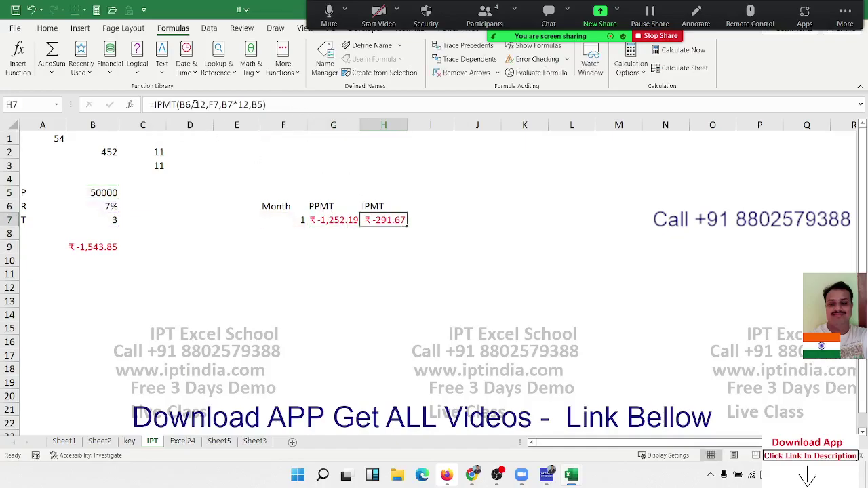
pyautogui.click(194, 105)
pyautogui.press('F4')
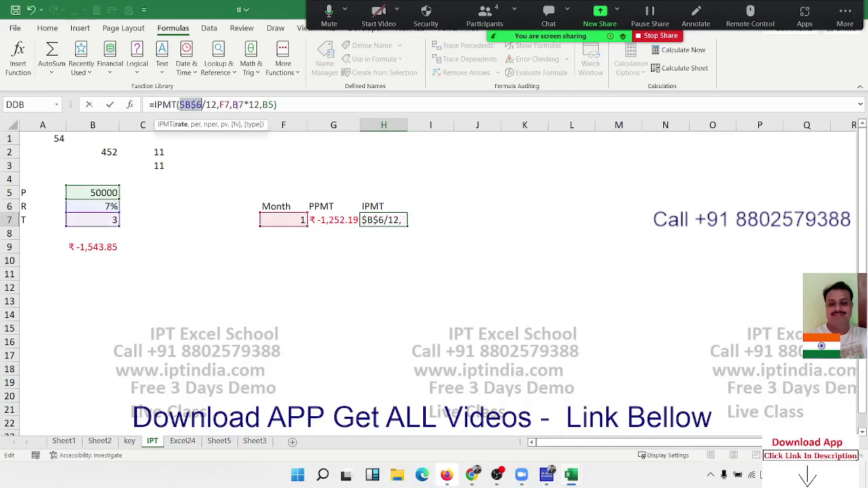
pyautogui.click(238, 104)
pyautogui.press('F4')
pyautogui.click(280, 105)
pyautogui.press('F4')
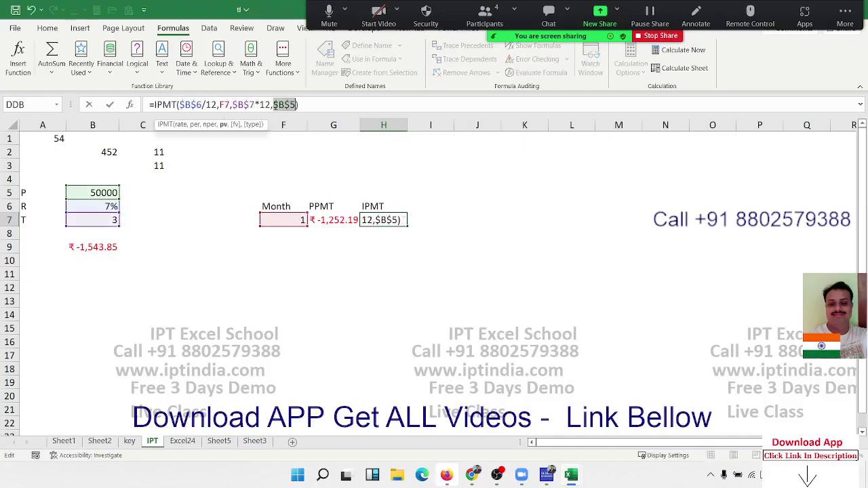
pyautogui.press('Return')
# - Fill the G7:H7 formulas down to row 14 and enter month 2 in F8
pyautogui.moveTo(343, 219); pyautogui.dragTo(377, 316)
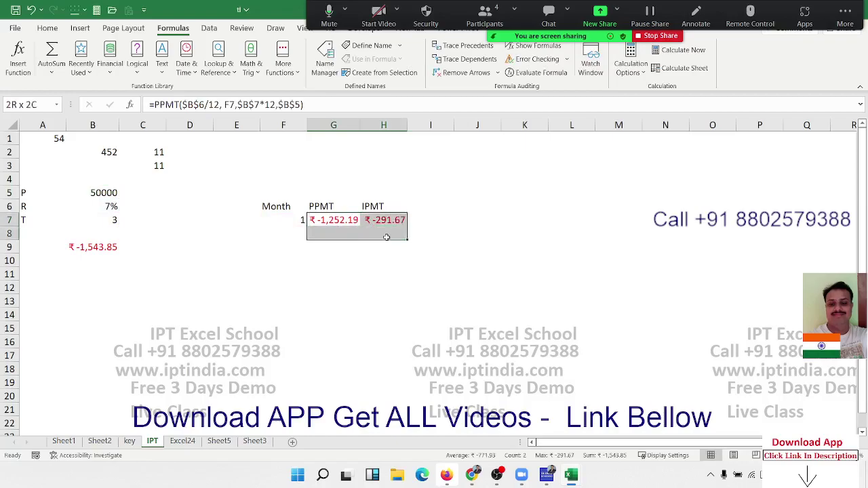
pyautogui.hotkey('ctrl', 'd')
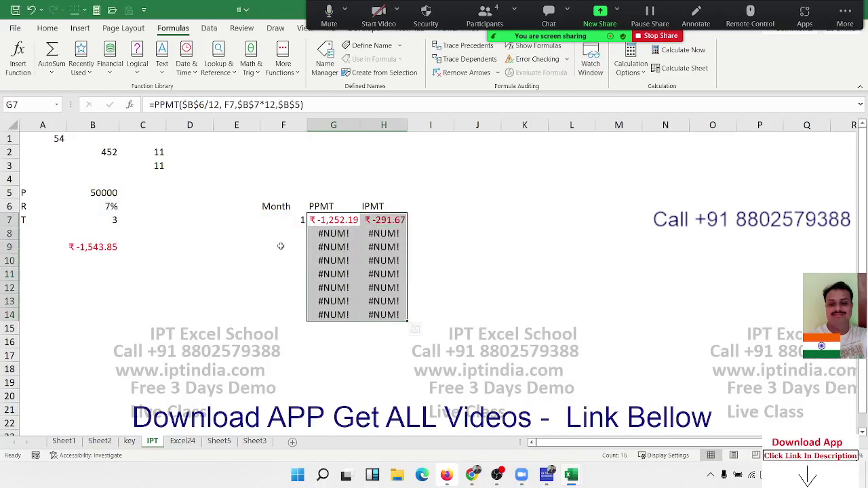
pyautogui.click(283, 232)
pyautogui.write('2')
pyautogui.press('Return')
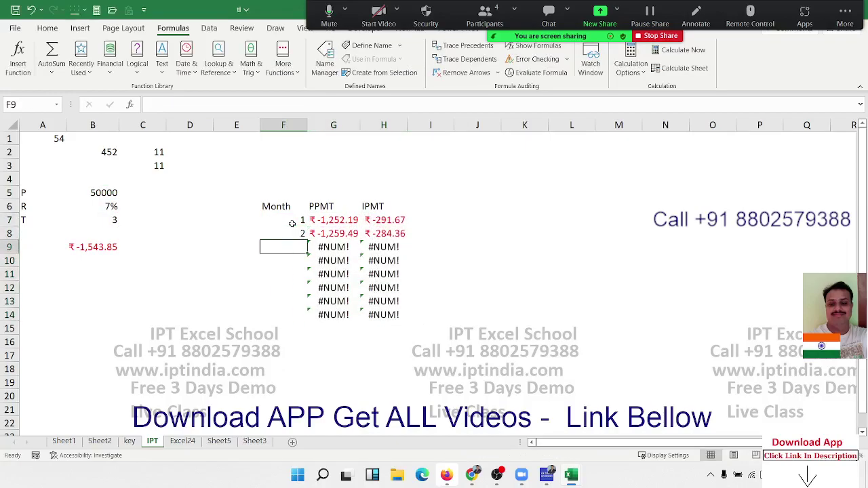
# - Number months 3 through 8 in F9:F14
pyautogui.write('3')
pyautogui.press('Return')
pyautogui.write('4')
pyautogui.press('Return')
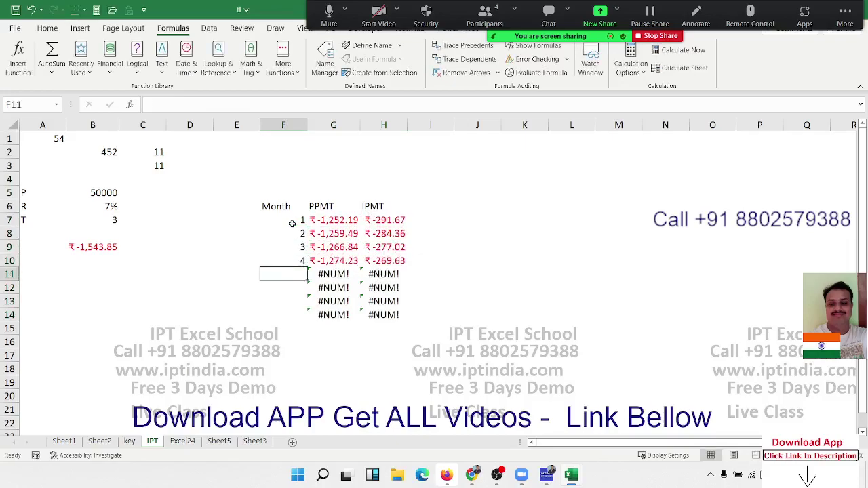
pyautogui.write('5')
pyautogui.press('Return')
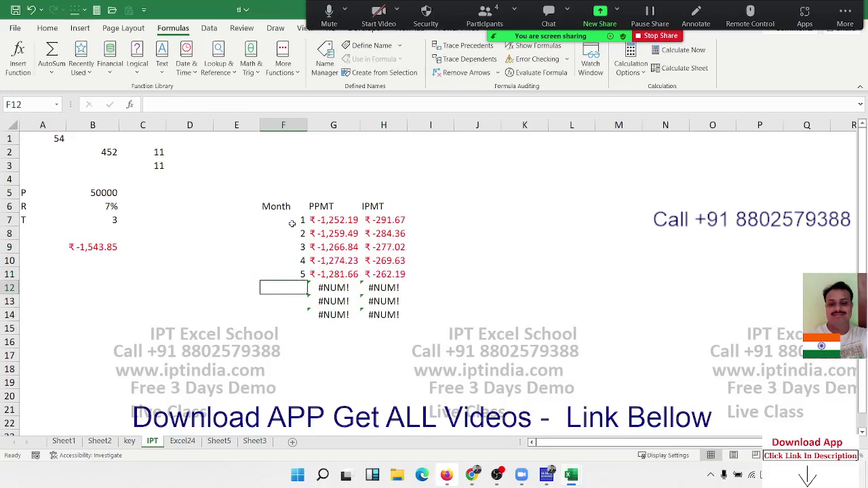
pyautogui.write('6')
pyautogui.press('Return')
pyautogui.write('7')
pyautogui.press('Return')
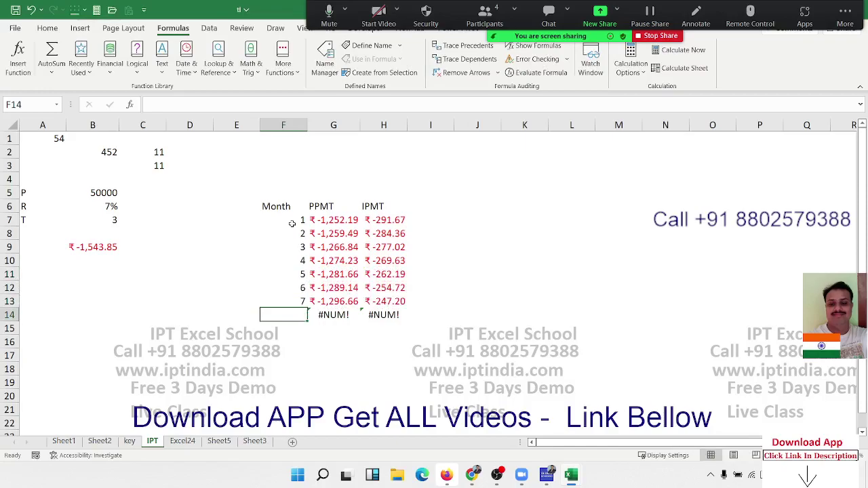
pyautogui.write('8')
pyautogui.press('Return')
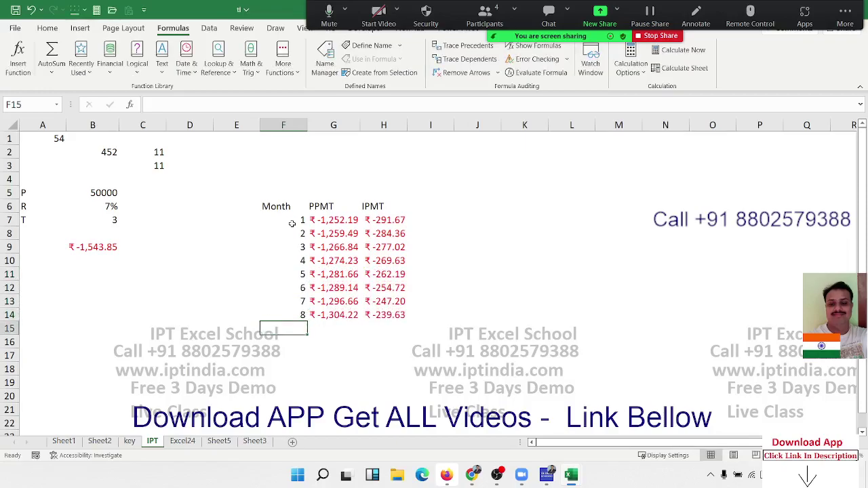
pyautogui.press('Up')
pyautogui.press('Right')
pyautogui.press('Right')
pyautogui.press('Left')
pyautogui.press('Left')
pyautogui.press('Left')
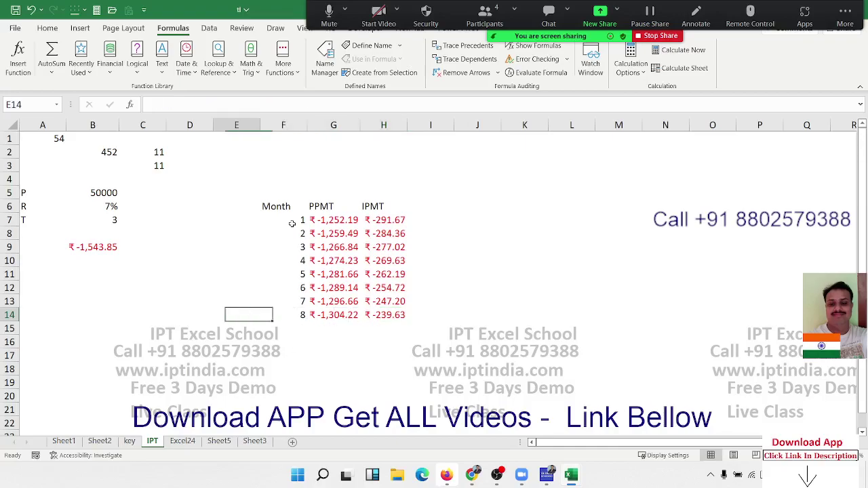
# - Enter 20 as the number of payments in E3
pyautogui.press('Up')
pyautogui.press('Up')
pyautogui.press('Up')
pyautogui.press('Up')
pyautogui.press('Up')
pyautogui.press('Up')
pyautogui.press('Up')
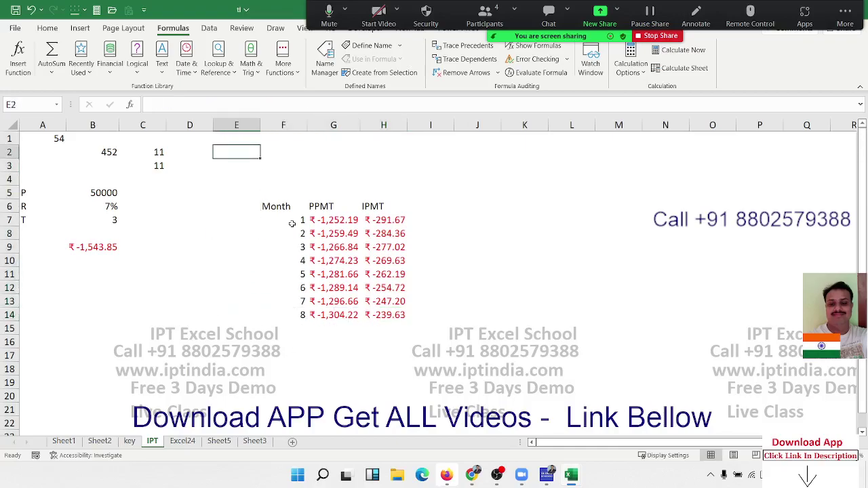
pyautogui.press('Down')
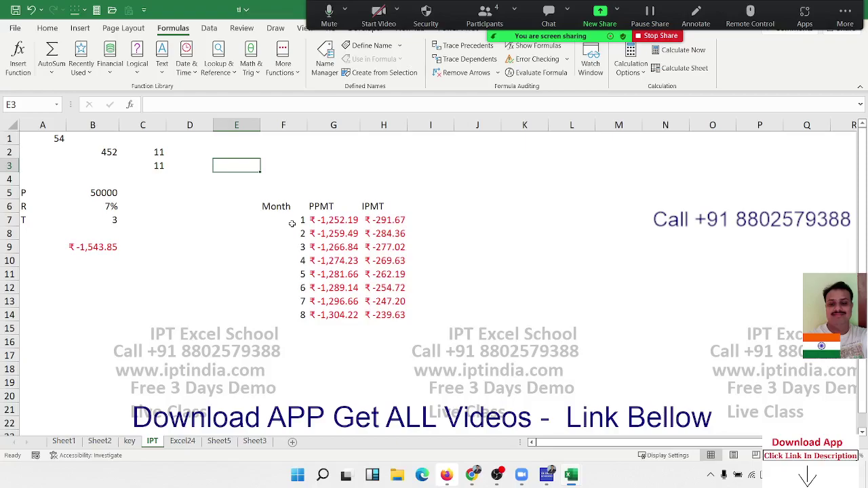
pyautogui.write('20')
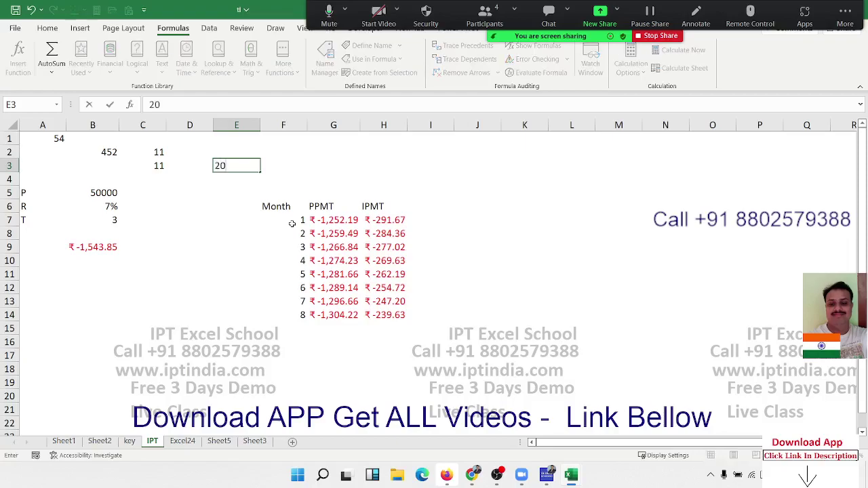
pyautogui.press('Tab')
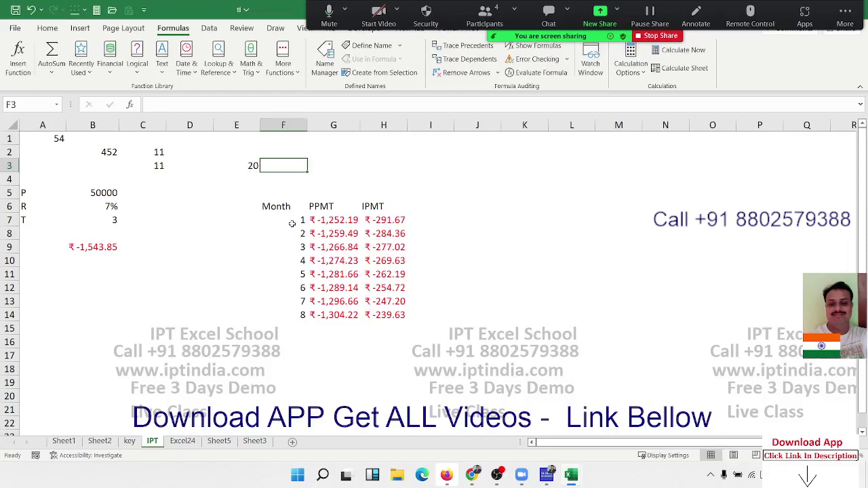
# - Enter =B9*E3 in F3, giving a total of ₹ -30,877.10
pyautogui.write('=')
pyautogui.press('Down')
pyautogui.press('Down')
pyautogui.press('Down')
pyautogui.press('Left')
pyautogui.press('Left')
pyautogui.press('Left')
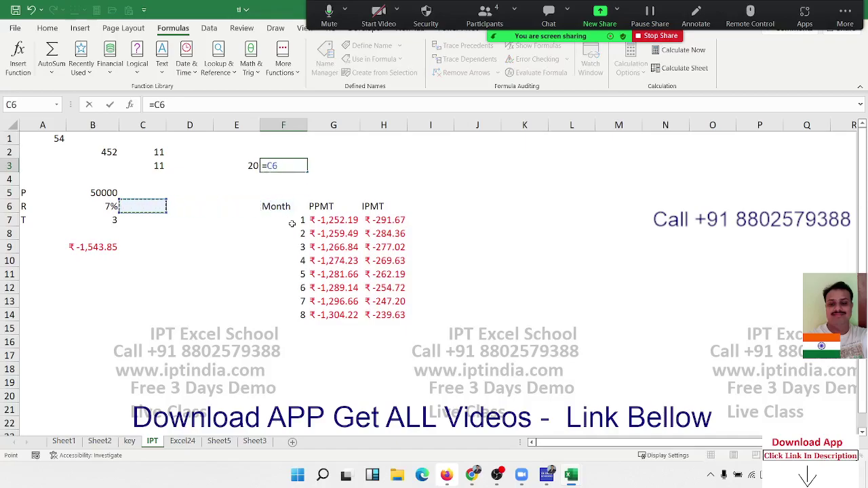
pyautogui.press('Left')
pyautogui.press('Down')
pyautogui.press('Down')
pyautogui.press('Down')
pyautogui.press('Down')
pyautogui.press('Up')
pyautogui.write('*')
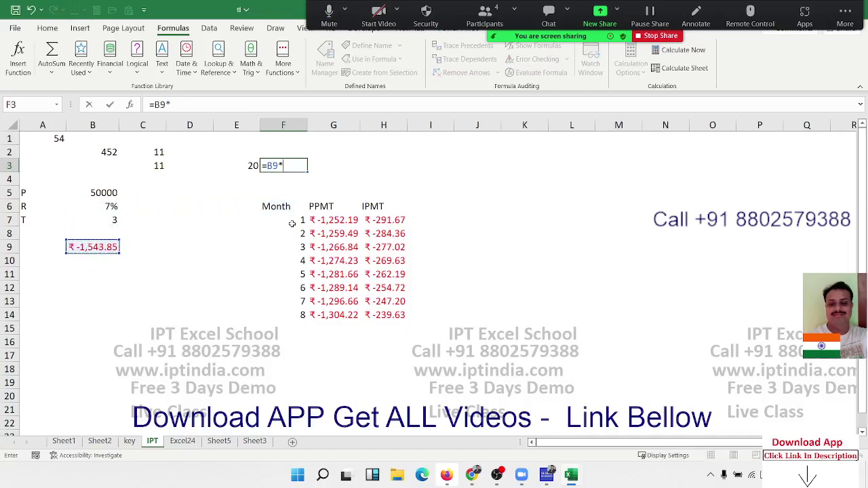
pyautogui.press('Left')
pyautogui.press('Return')
pyautogui.press('Up')
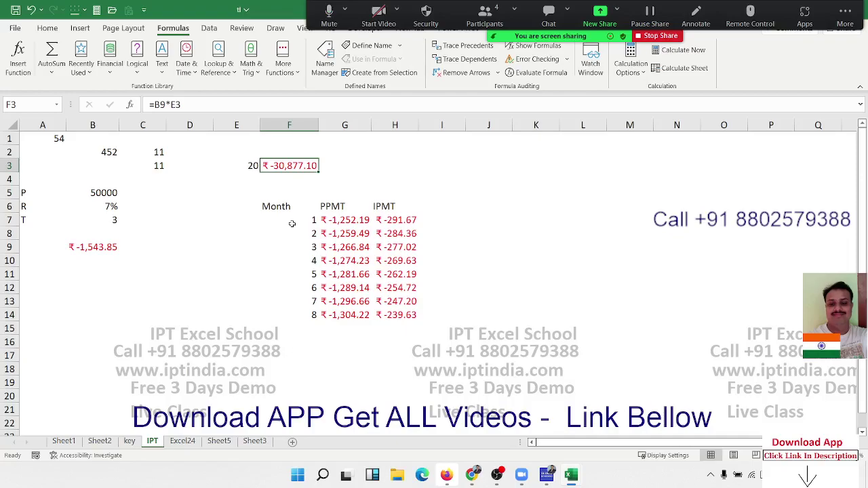
# - Review the PPMT and IPMT columns and the total payment formula in F3
pyautogui.moveTo(359, 223); pyautogui.dragTo(361, 316)
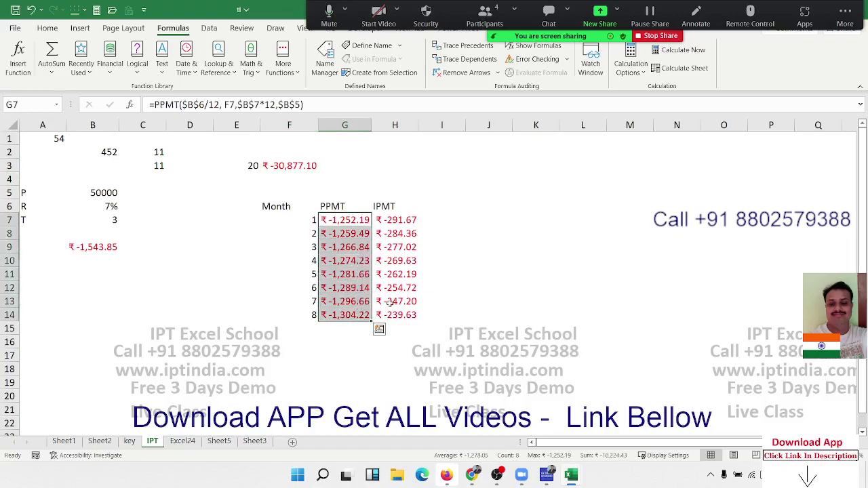
pyautogui.click(398, 235)
pyautogui.moveTo(398, 235); pyautogui.dragTo(398, 310)
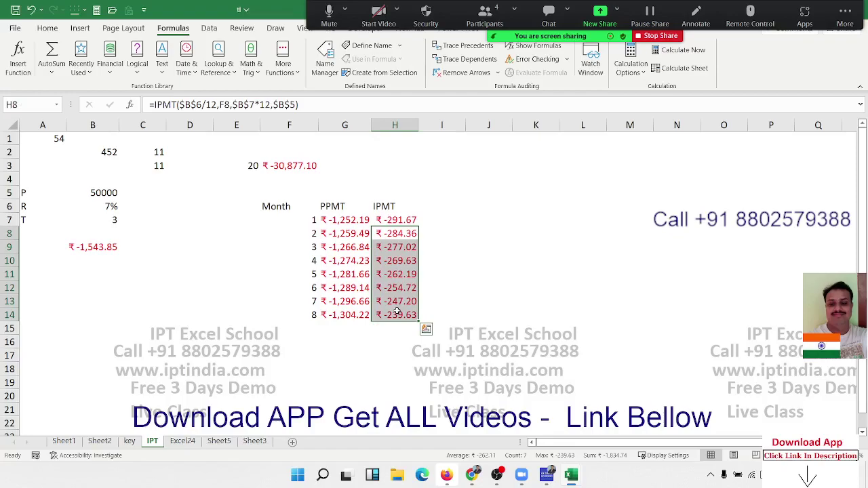
pyautogui.moveTo(405, 232); pyautogui.dragTo(405, 233)
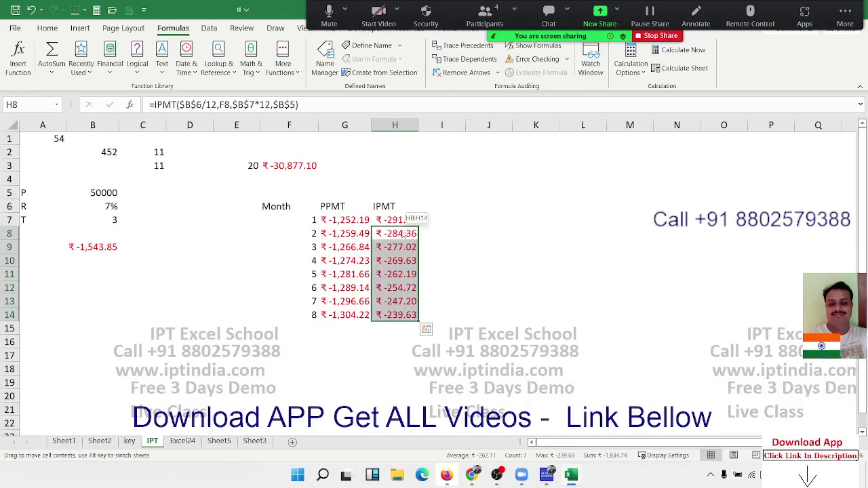
pyautogui.click(327, 399)
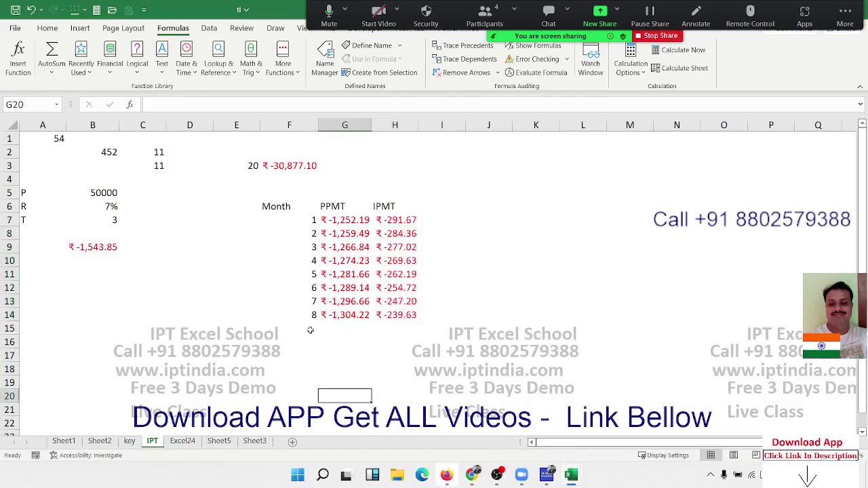
pyautogui.moveTo(309, 316); pyautogui.dragTo(299, 411)
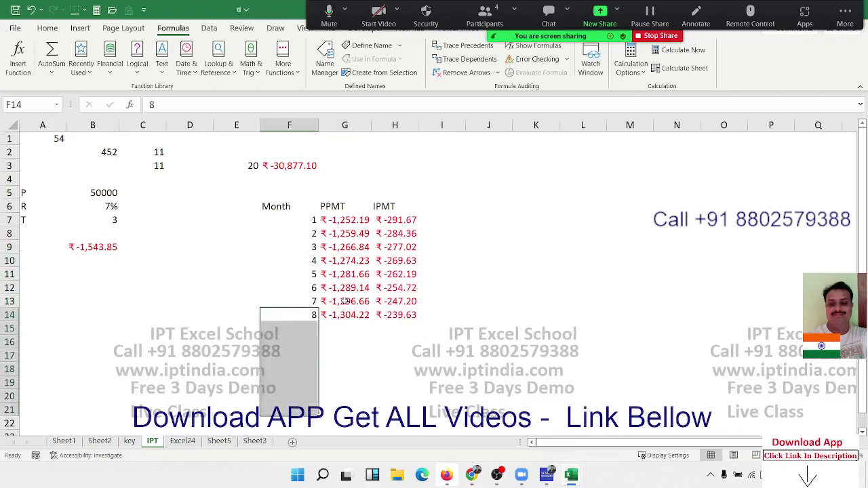
pyautogui.click(345, 420)
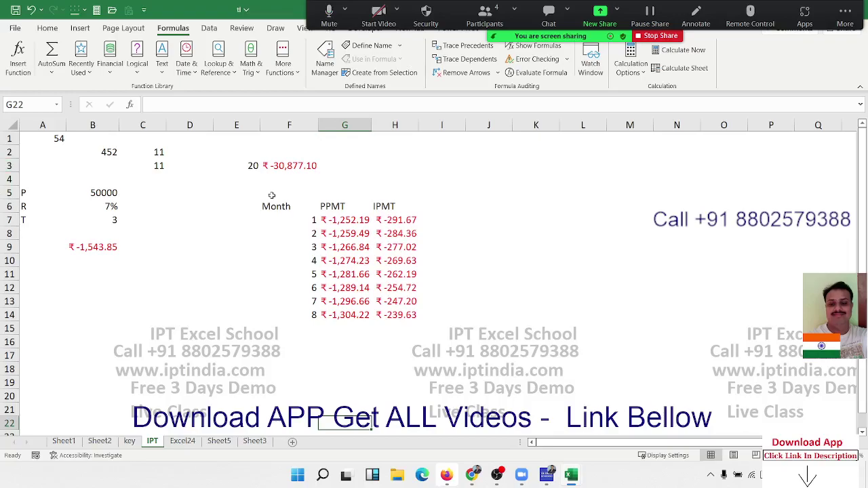
pyautogui.click(283, 167)
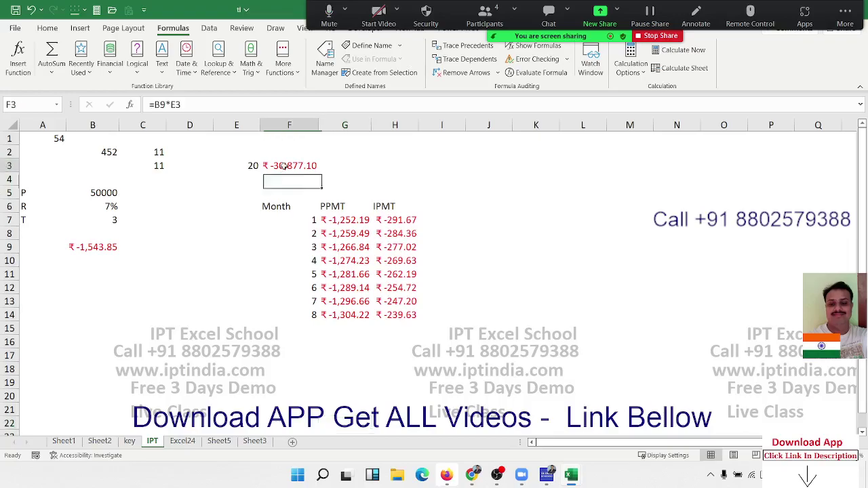
# - In G3, begin =PPMT( with B6/12 as the monthly rate
pyautogui.click(341, 164)
pyautogui.write('=')
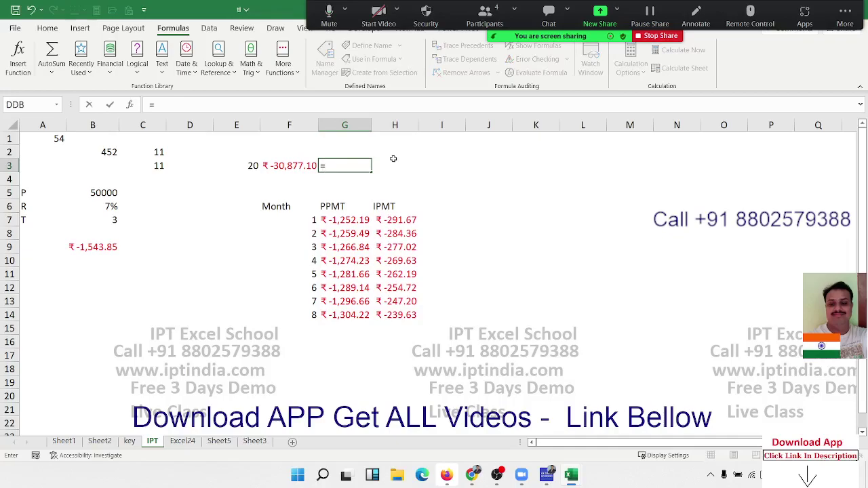
pyautogui.write('pp')
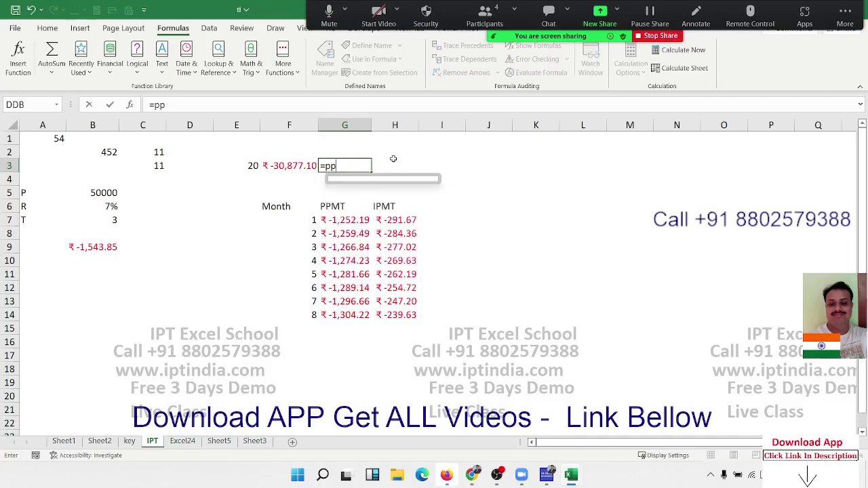
pyautogui.press('Tab')
pyautogui.press('Left')
pyautogui.press('Left')
pyautogui.press('Right')
pyautogui.press('Left')
pyautogui.press('Left')
pyautogui.press('Left')
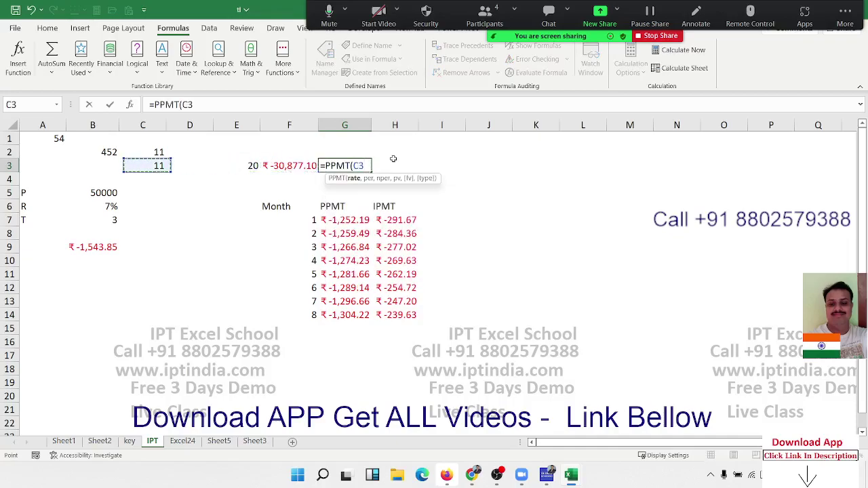
pyautogui.press('Left')
pyautogui.press('Down')
pyautogui.press('Down')
pyautogui.press('Down')
pyautogui.press('Down')
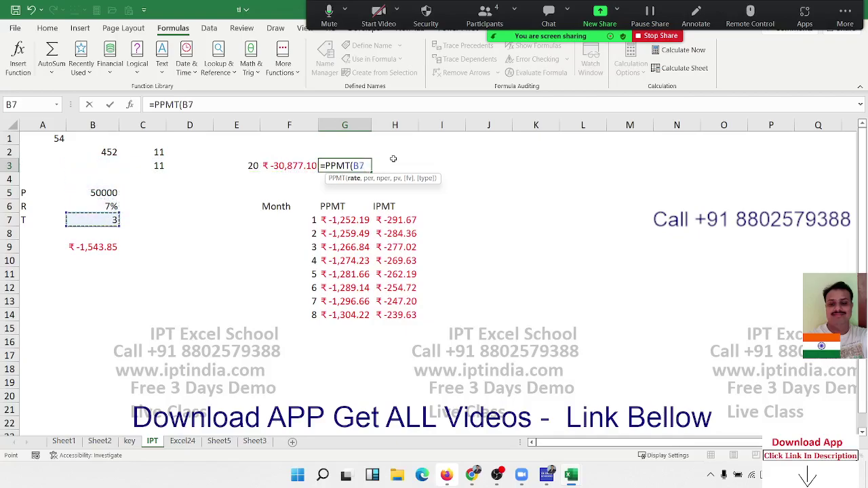
pyautogui.press('Up')
pyautogui.write('/12')
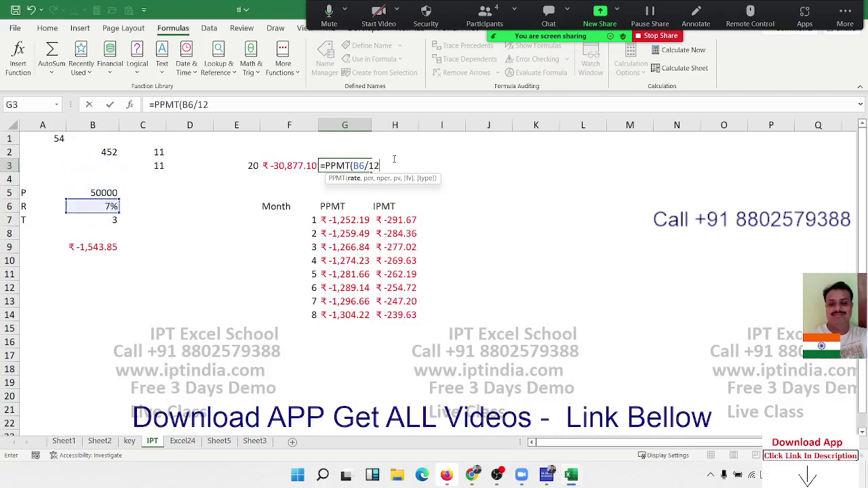
pyautogui.write(',')
# - Start the period argument as ROW(INDEX("1:"& after removing a stray C5 reference
pyautogui.press('Down')
pyautogui.press('Down')
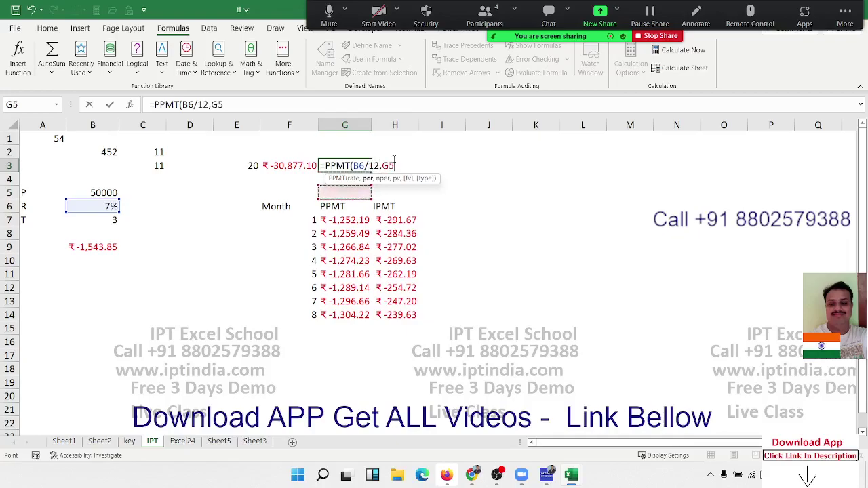
pyautogui.press('Left')
pyautogui.press('Left')
pyautogui.press('Left')
pyautogui.press('BackSpace')
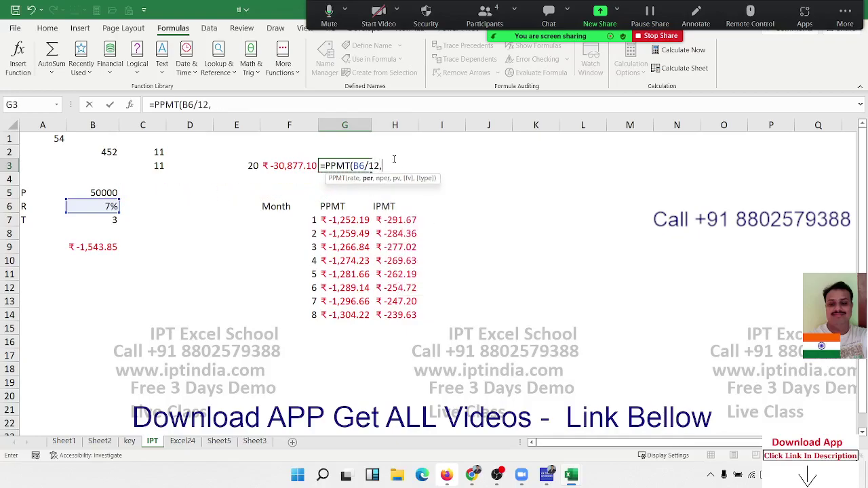
pyautogui.write('row')
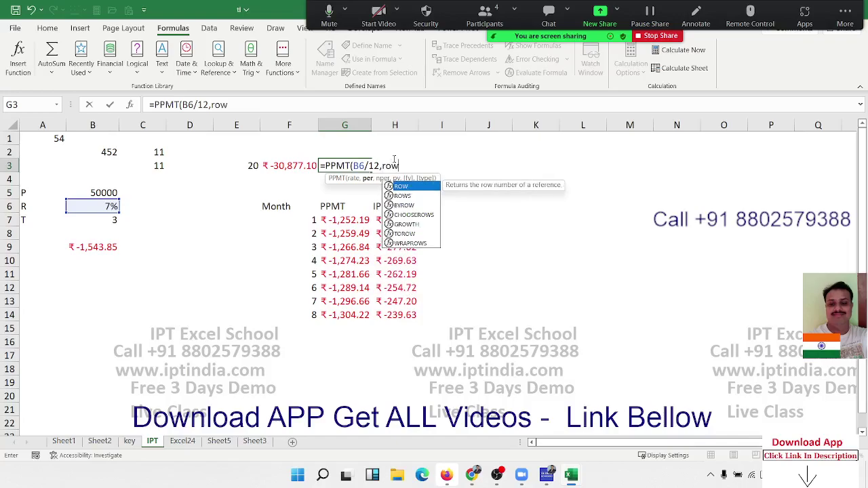
pyautogui.press('Tab')
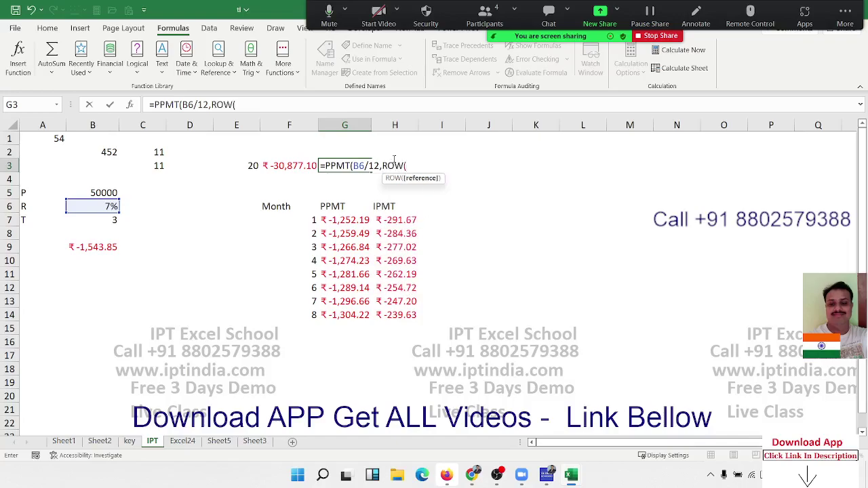
pyautogui.write('in')
pyautogui.press('Tab')
pyautogui.write('1')
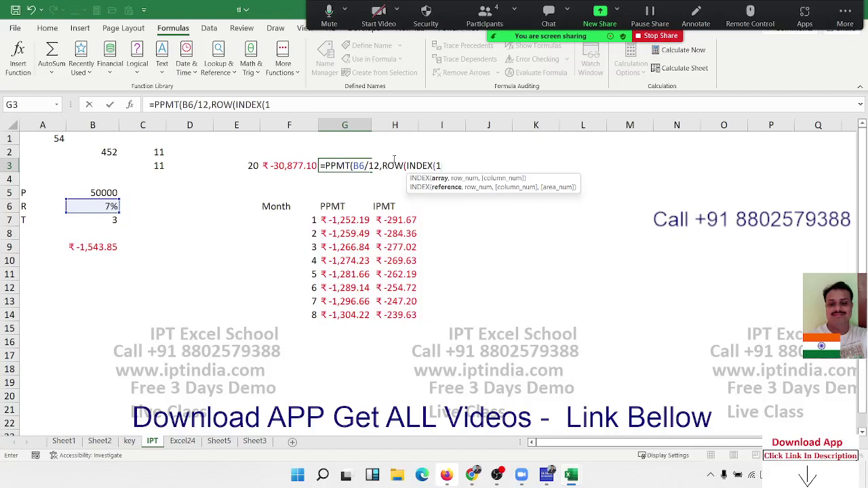
pyautogui.press('BackSpace')
pyautogui.write('"1:')
pyautogui.write('"')
pyautogui.write('&')
# - Finish the period range with E3, then add B7*12 as the term
pyautogui.click(250, 165)
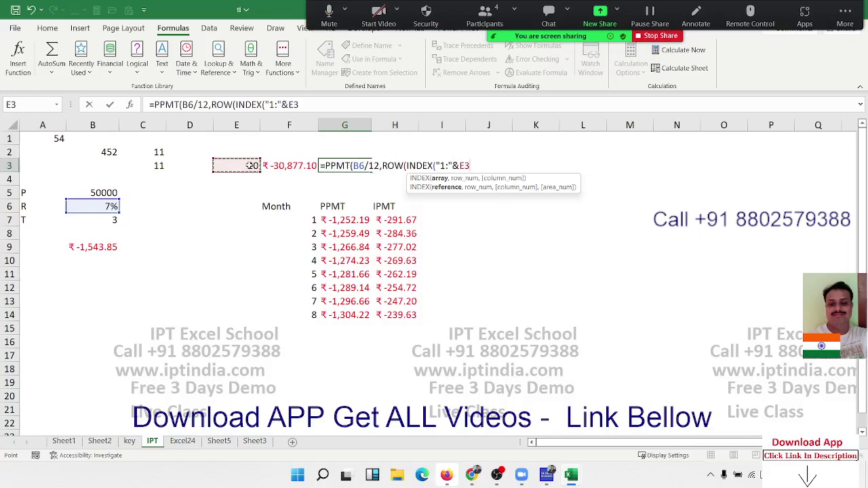
pyautogui.write(')')
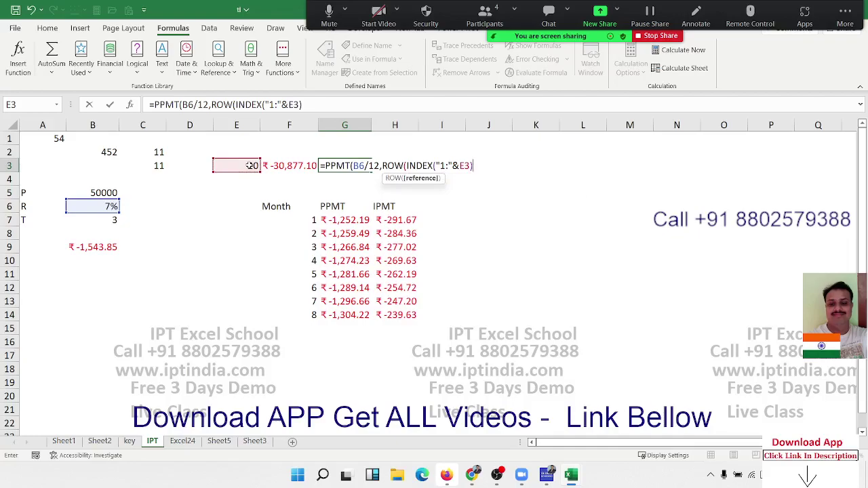
pyautogui.write('),')
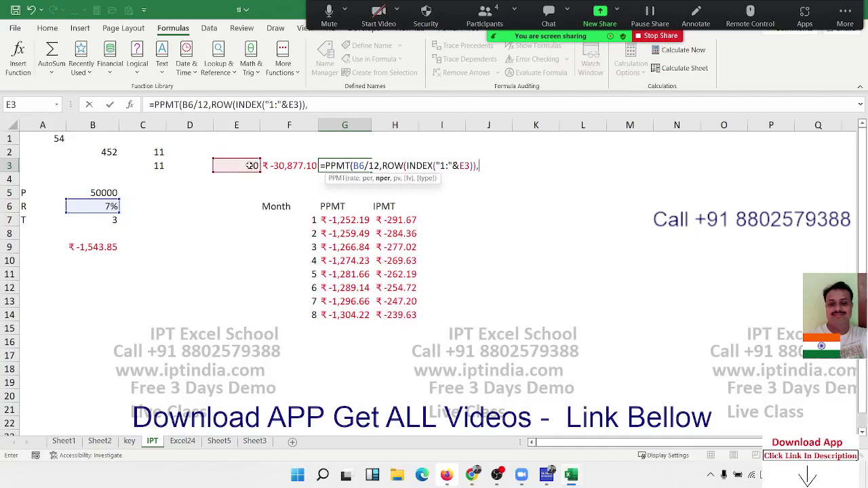
pyautogui.click(92, 220)
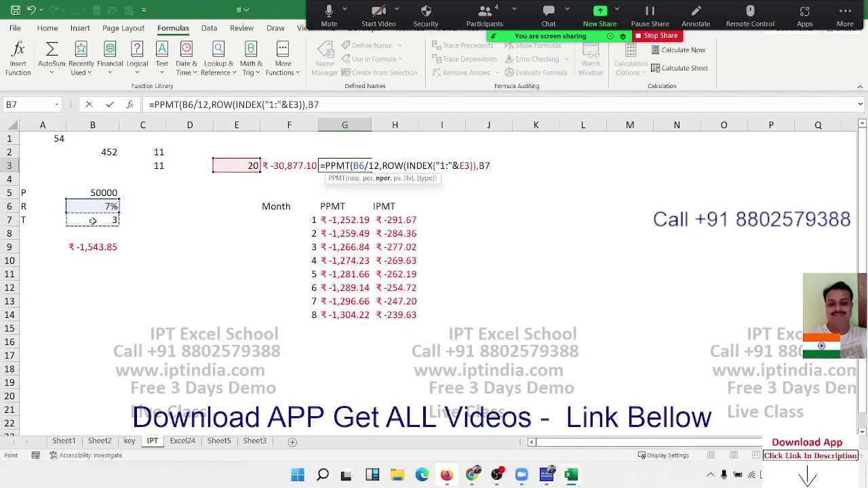
pyautogui.write('*12')
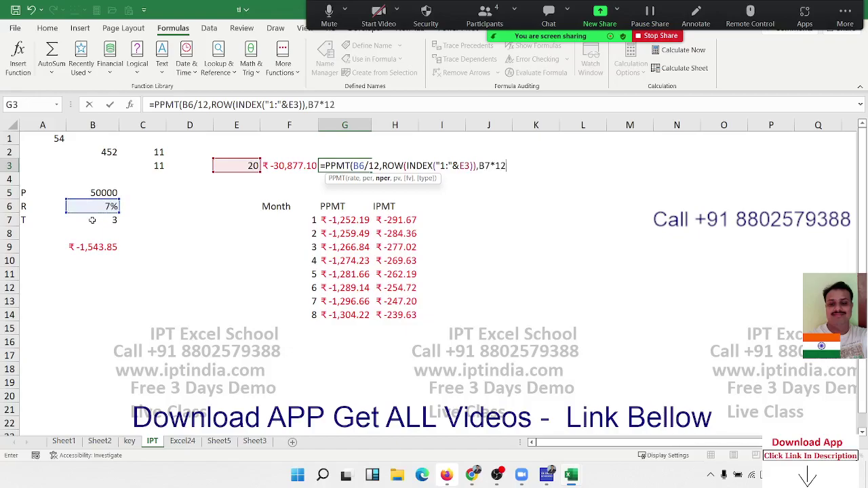
pyautogui.write(',')
pyautogui.click(494, 166)
# - Add B5 as the loan amount argument to G3's PPMT formula
pyautogui.press('Return')
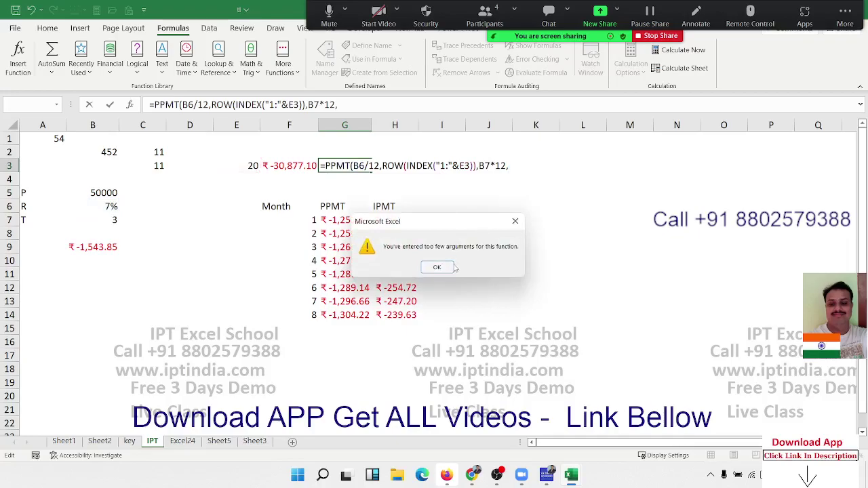
pyautogui.click(442, 265)
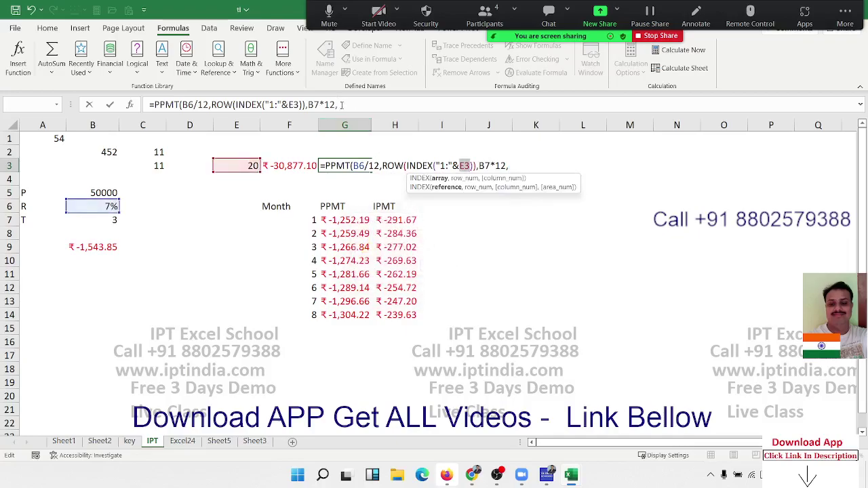
pyautogui.click(95, 192)
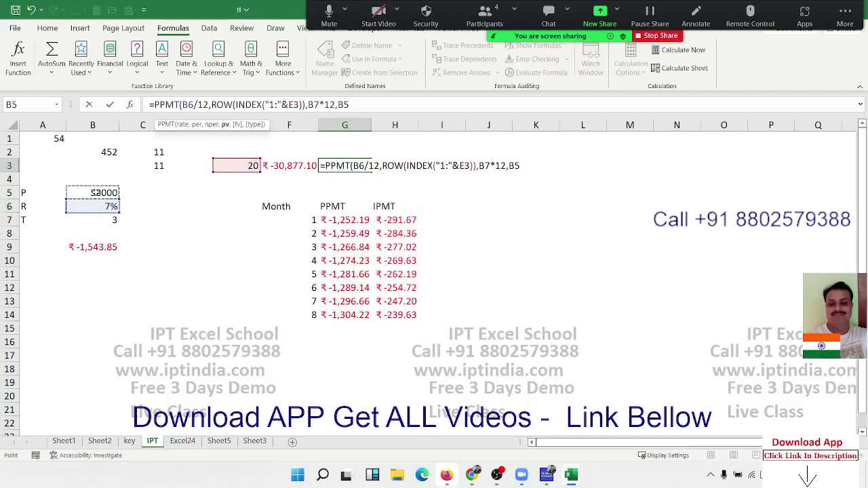
pyautogui.press('Return')
pyautogui.click(442, 265)
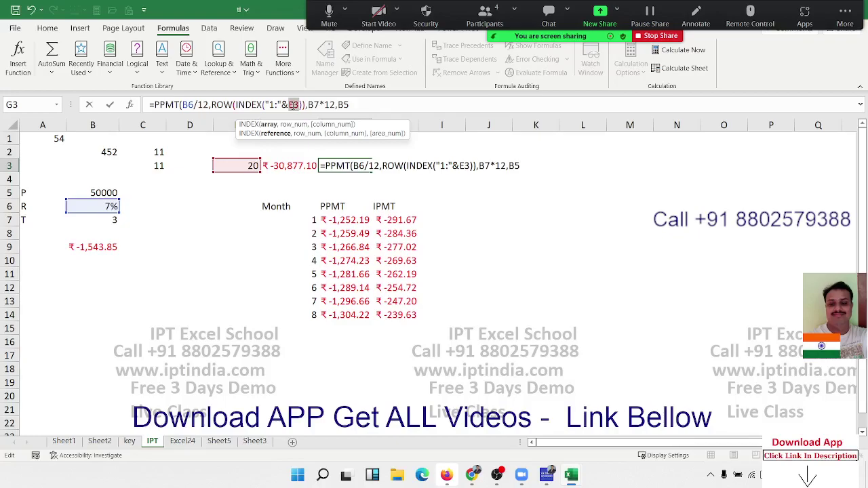
# - Replace INDEX with INDIRECT in the period argument of G3's formula
pyautogui.click(292, 105)
pyautogui.press('Right')
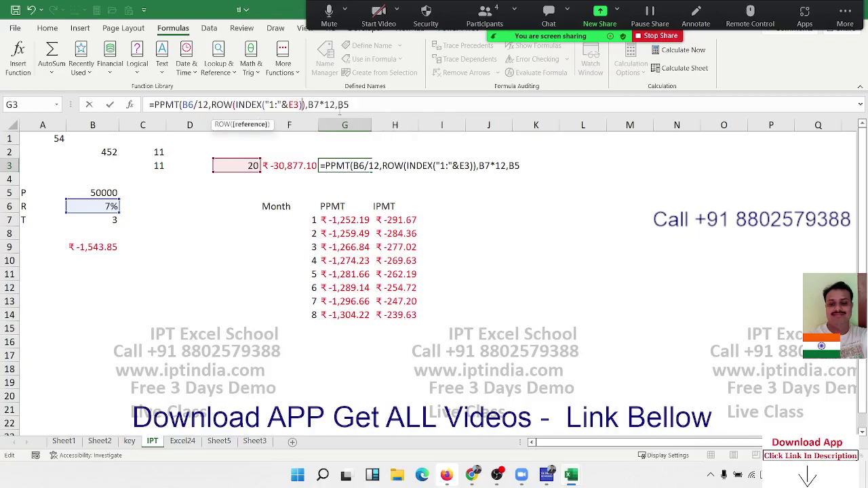
pyautogui.press('Right')
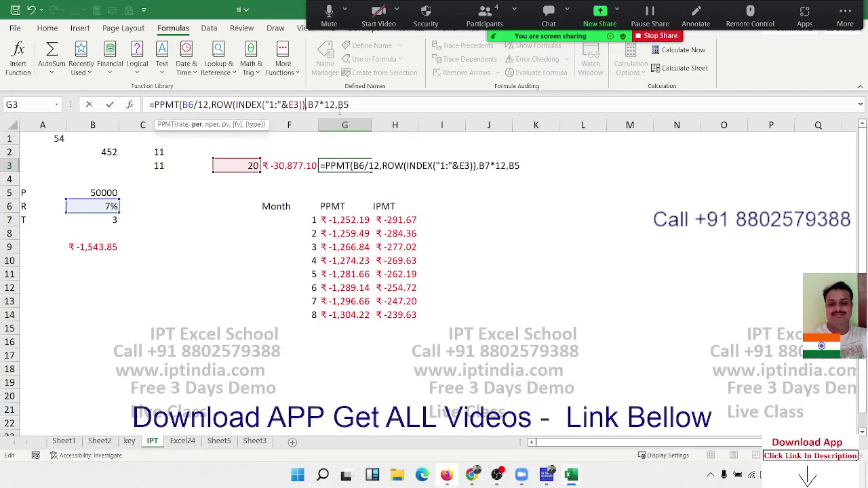
pyautogui.press('Left')
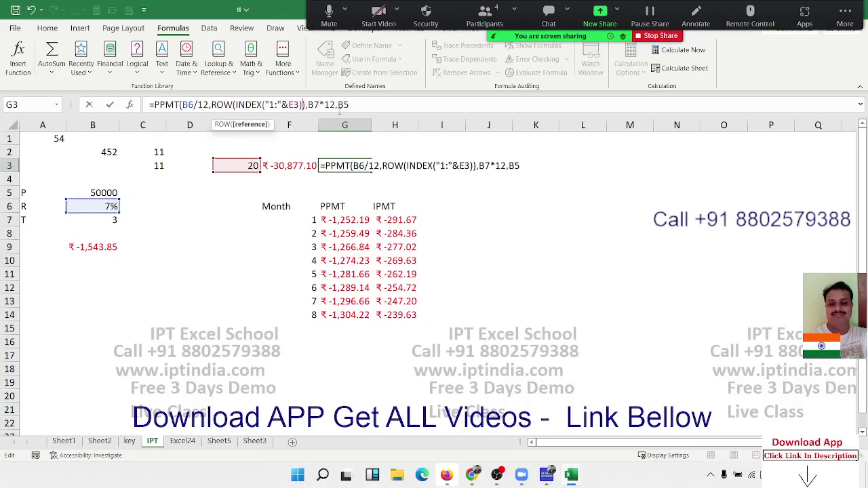
pyautogui.press('Left')
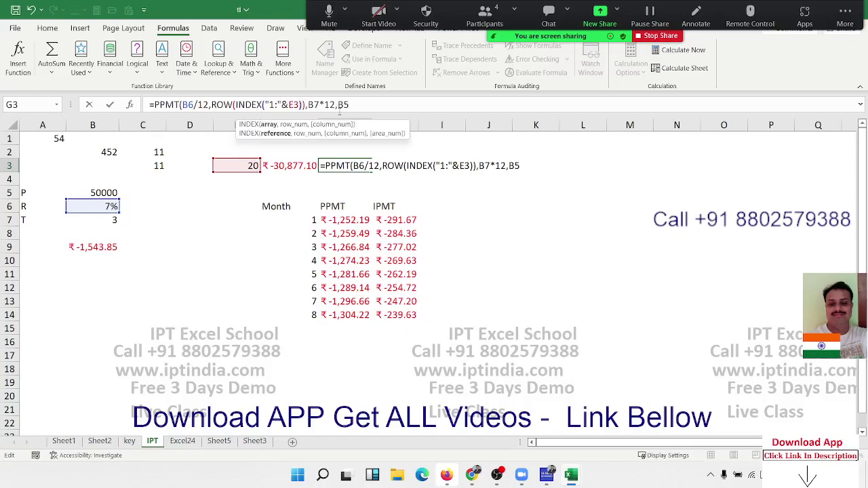
pyautogui.press('Right')
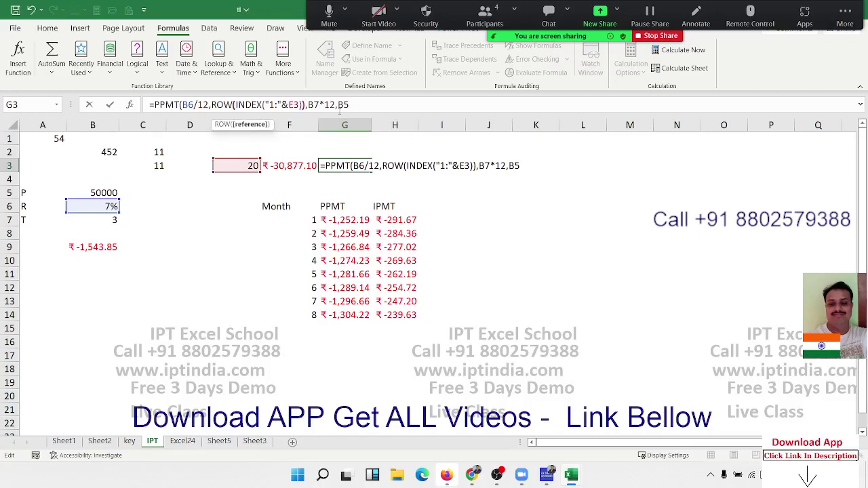
pyautogui.press('Right')
pyautogui.press('Left')
pyautogui.press('Left')
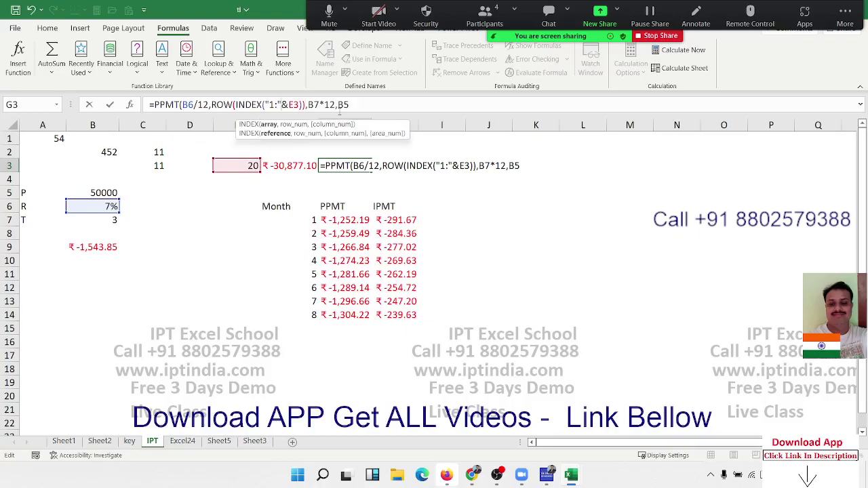
pyautogui.press('Left')
pyautogui.press('Left')
pyautogui.press('Left')
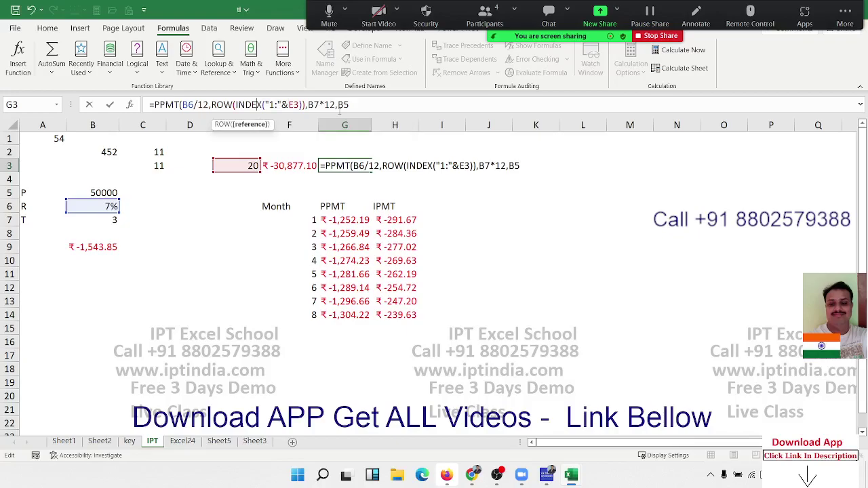
pyautogui.press('BackSpace')
pyautogui.press('BackSpace')
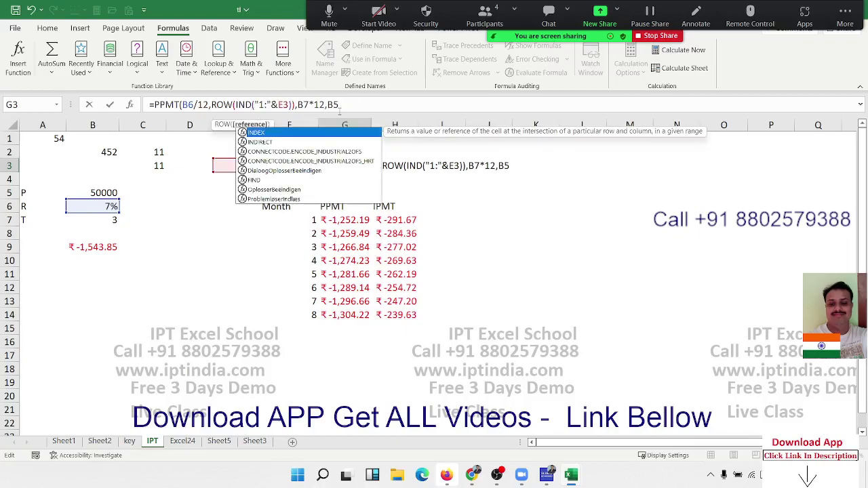
pyautogui.press('Down')
pyautogui.press('Tab')
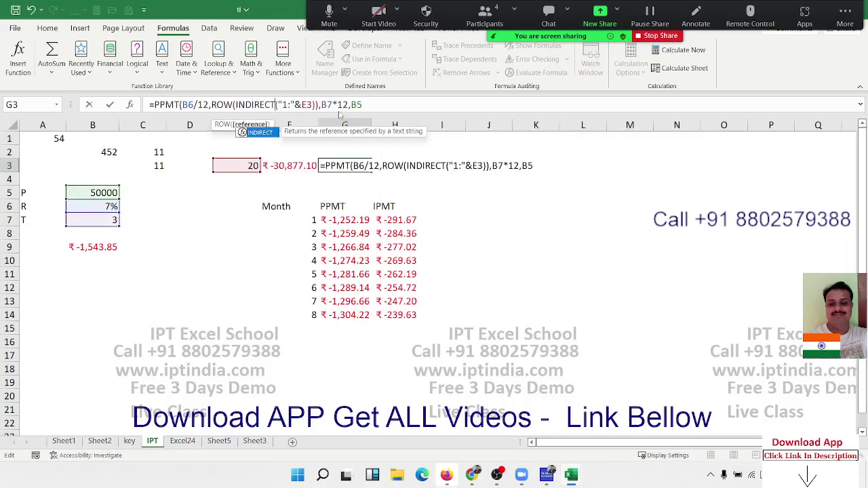
pyautogui.press('Return')
pyautogui.press('Return')
# - Enter the completed =PPMT(B6/12,ROW(INDIRECT("1:"&E3)),B7*12,B5) in G3, which spills (#SPILL!)
pyautogui.press('Up')
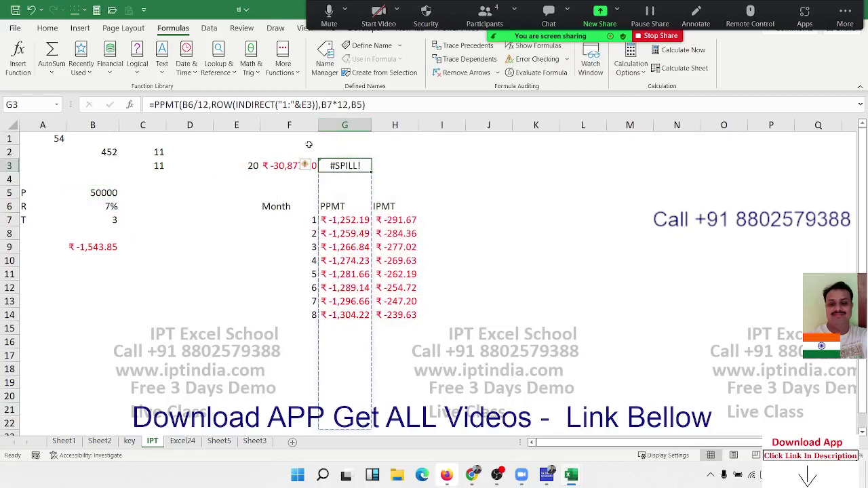
pyautogui.click(194, 104)
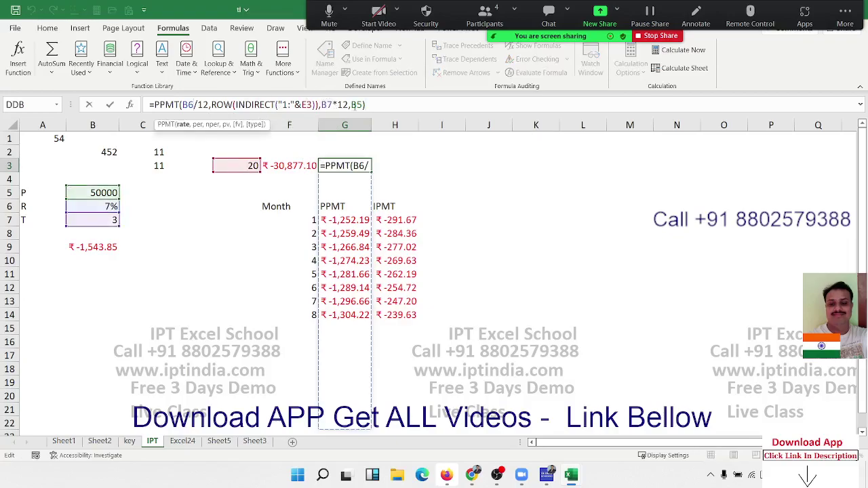
pyautogui.click(357, 104)
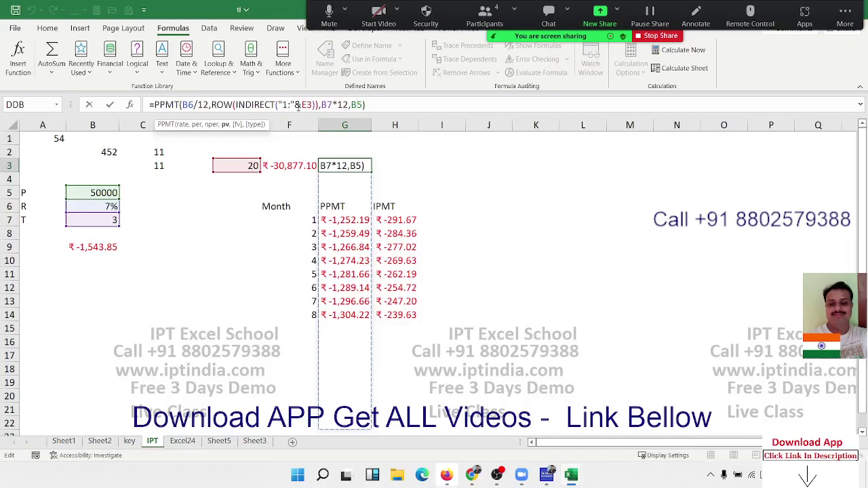
pyautogui.press('Return')
pyautogui.click(352, 165)
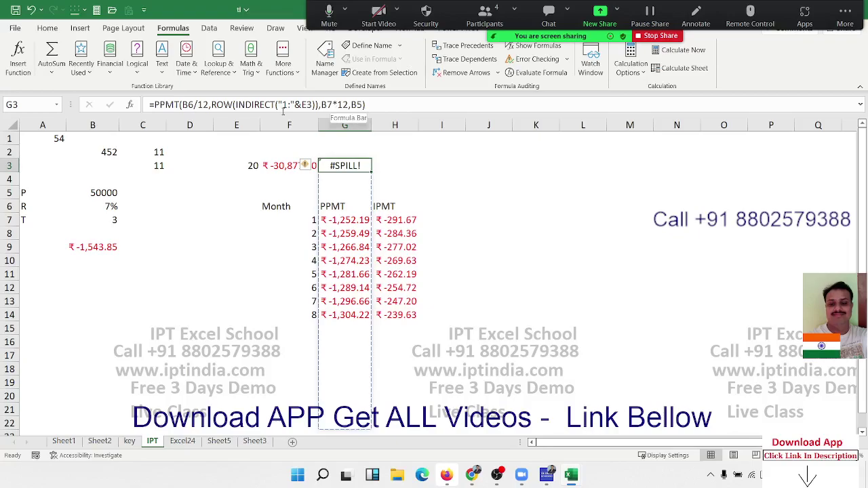
pyautogui.click(528, 76)
pyautogui.click(361, 295)
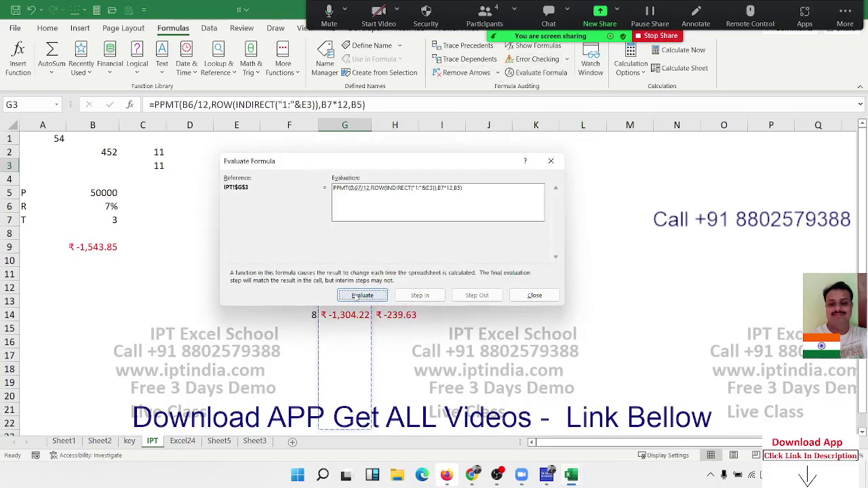
pyautogui.click(361, 295)
pyautogui.click(362, 295)
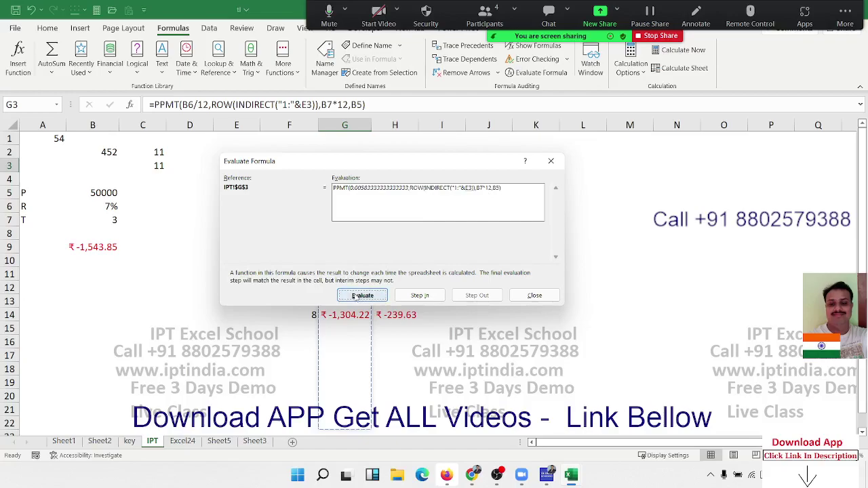
pyautogui.click(362, 295)
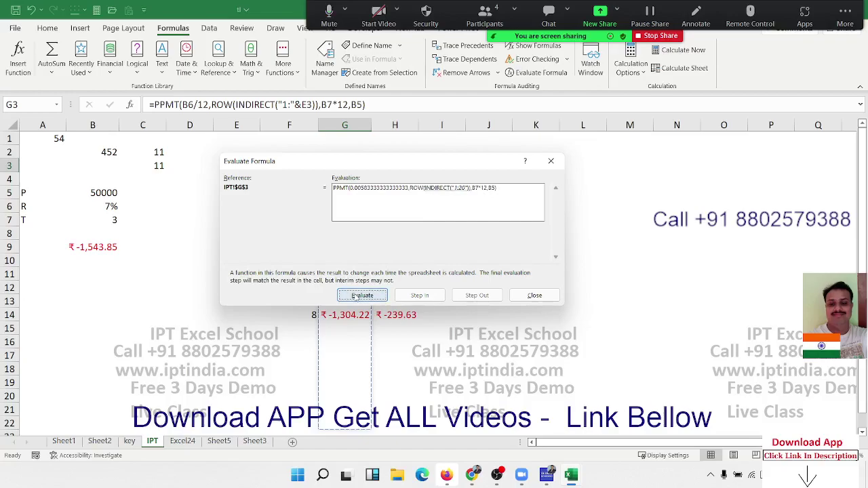
pyautogui.click(359, 296)
pyautogui.click(360, 296)
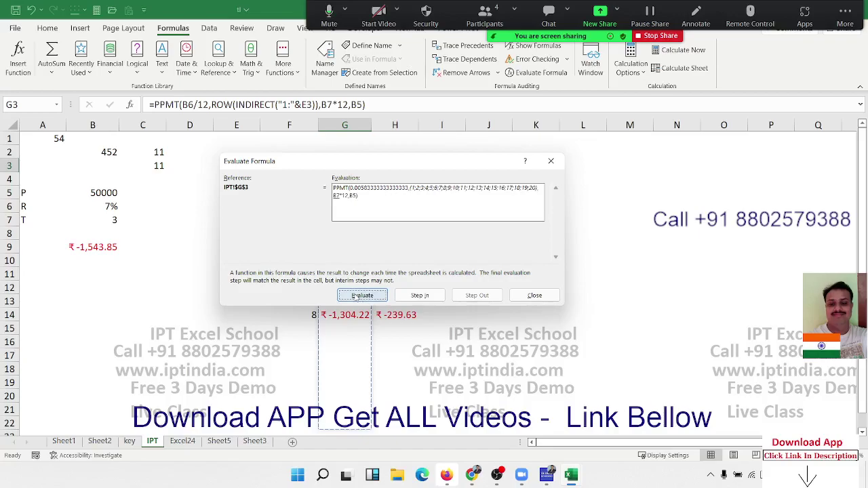
pyautogui.click(542, 296)
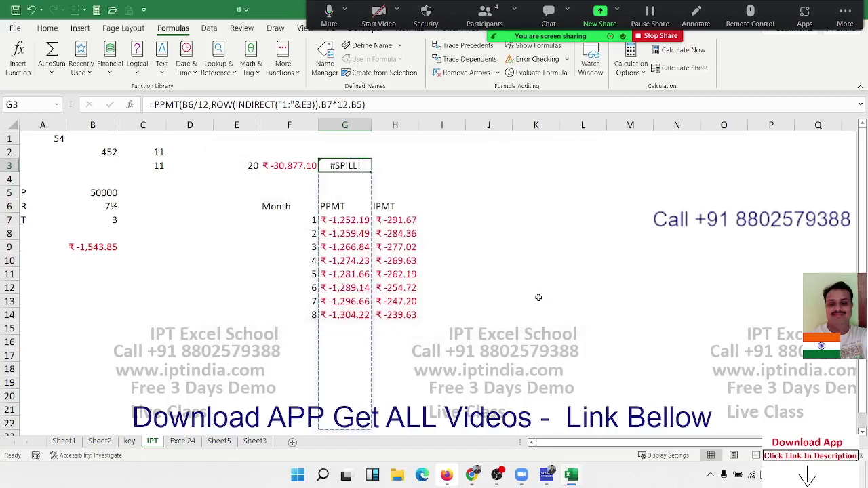
pyautogui.click(176, 105)
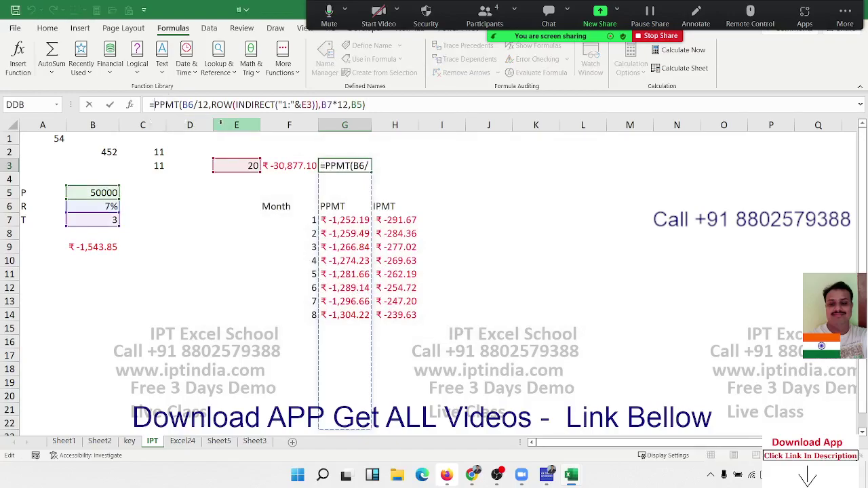
# - Wrap G3's PPMT formula in SUM and accept Excel's correction, giving ₹-26,481.41
pyautogui.write('sum(')
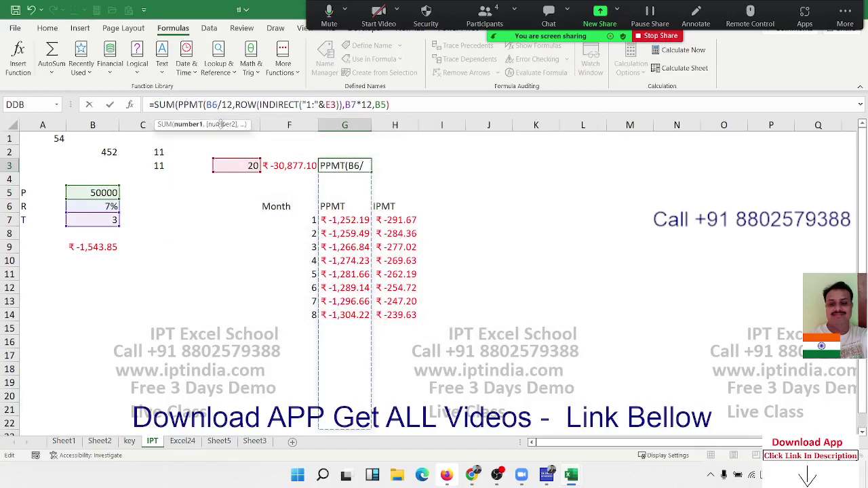
pyautogui.press('Return')
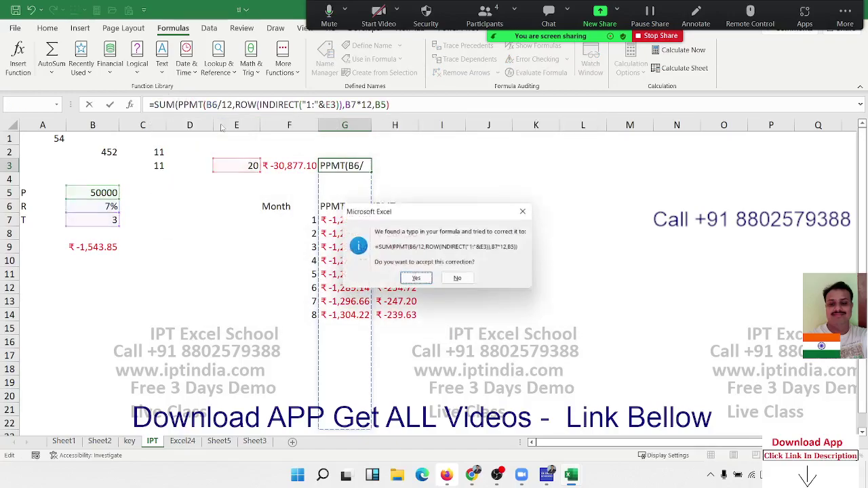
pyautogui.press('Return')
pyautogui.press('Up')
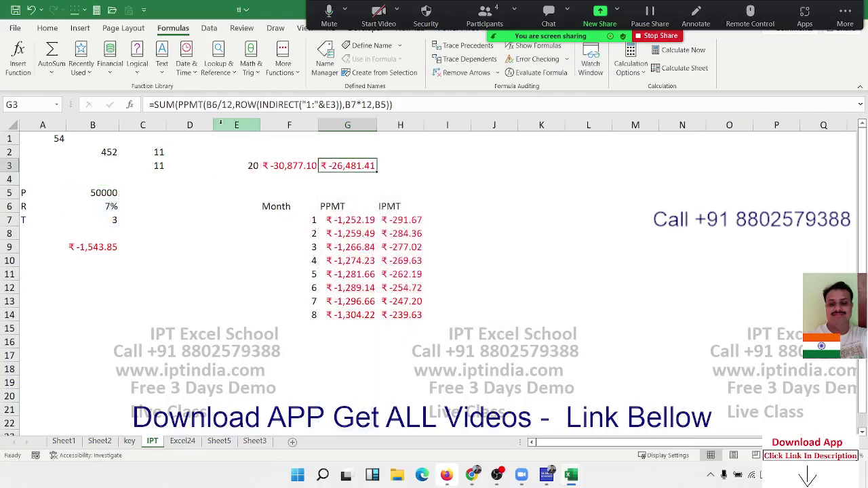
# - Step through G3's formula with Evaluate Formula until it reaches the ₹-26,481.41 total
pyautogui.click(550, 78)
pyautogui.click(362, 296)
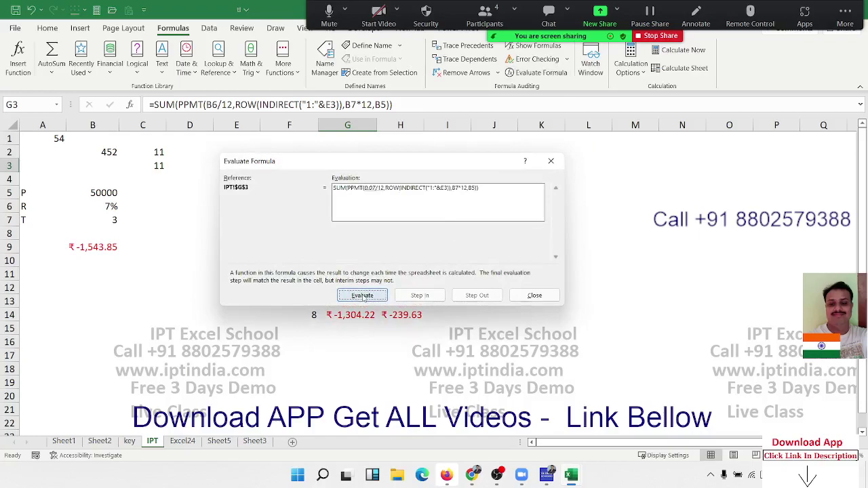
pyautogui.click(362, 295)
pyautogui.click(362, 295)
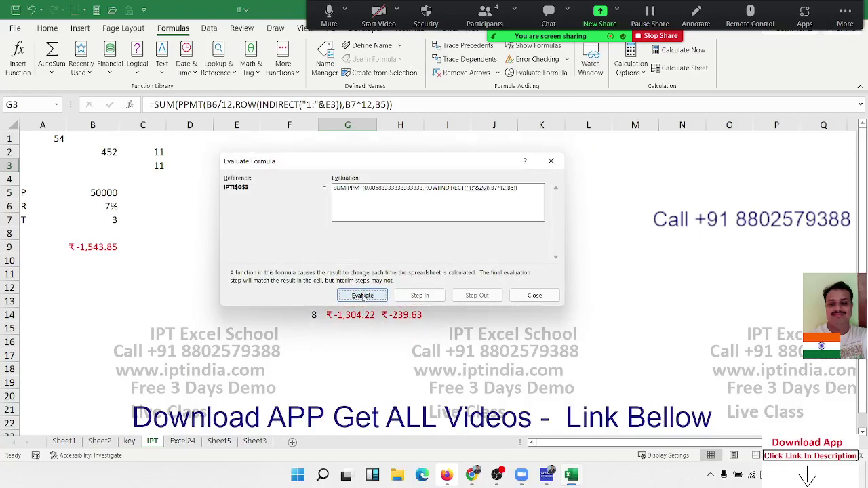
pyautogui.click(362, 296)
pyautogui.click(362, 295)
pyautogui.click(363, 297)
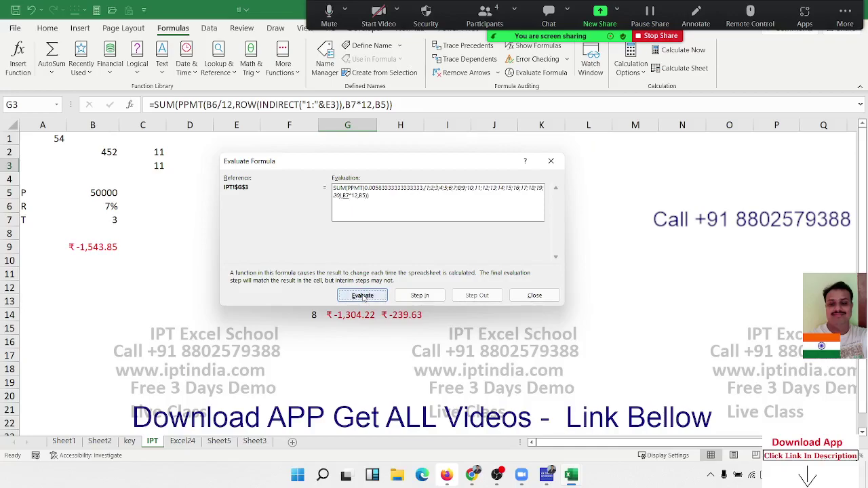
pyautogui.click(364, 297)
pyautogui.click(363, 297)
pyautogui.click(364, 297)
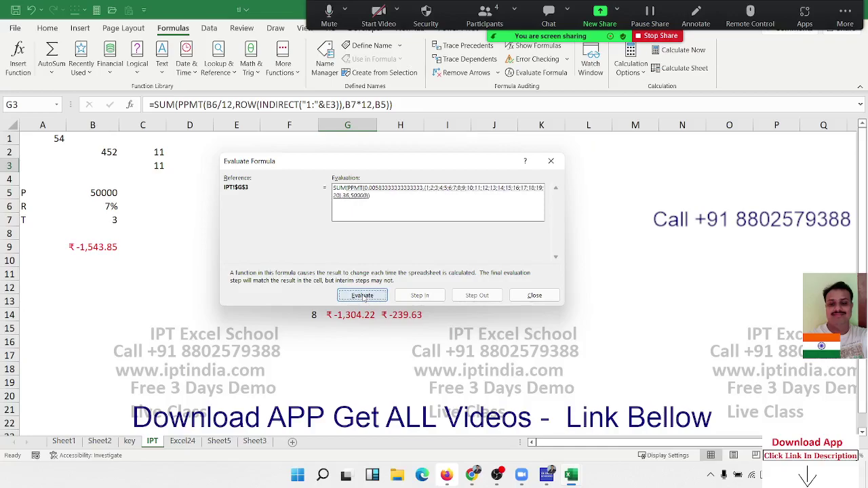
pyautogui.click(363, 298)
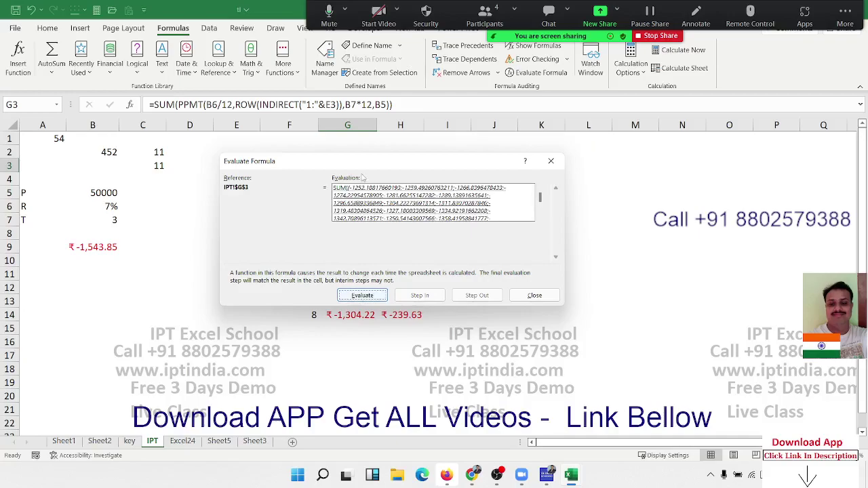
pyautogui.moveTo(322, 160)
pyautogui.mouseDown()
pyautogui.moveTo(516, 195)
pyautogui.moveTo(517, 171)
pyautogui.mouseUp()
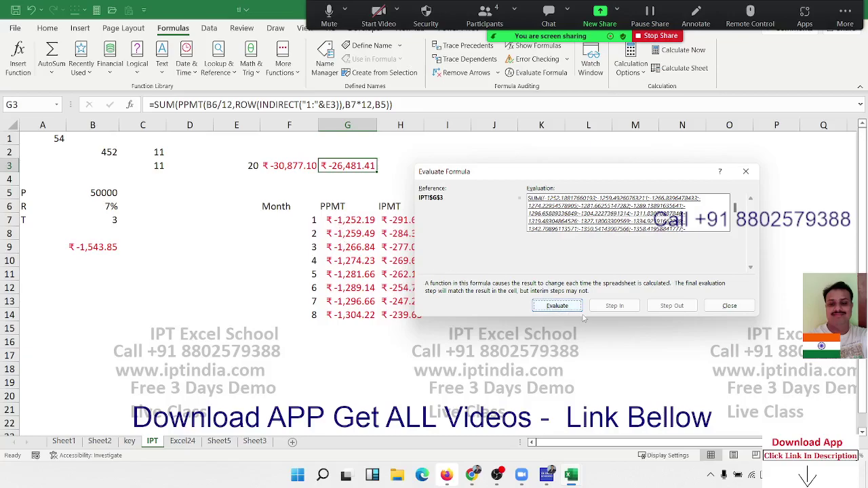
pyautogui.click(558, 307)
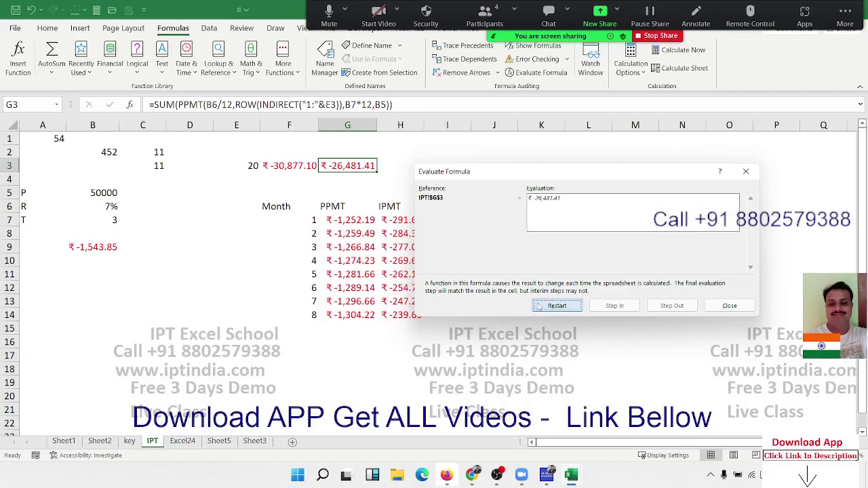
pyautogui.click(730, 306)
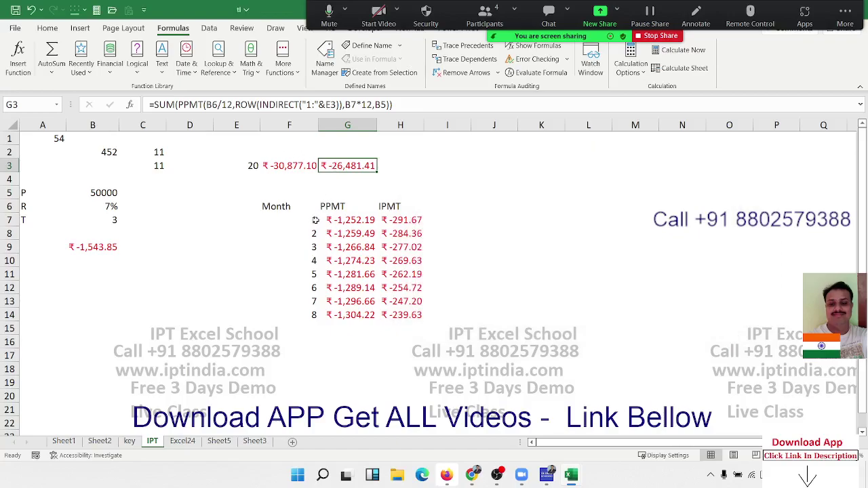
# - Copy G3's SUM(PPMT) formula text into H3
pyautogui.moveTo(310, 221)
pyautogui.mouseDown()
pyautogui.moveTo(381, 243)
pyautogui.moveTo(407, 363)
pyautogui.moveTo(403, 414)
pyautogui.mouseUp()
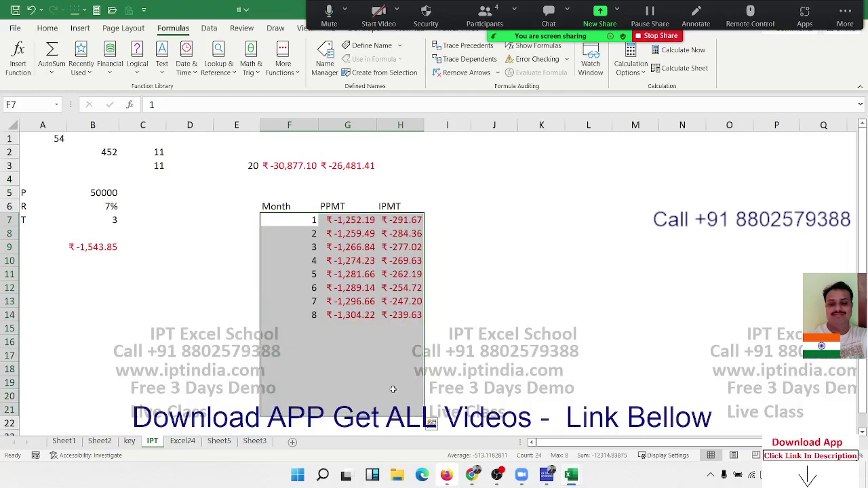
pyautogui.click(342, 165)
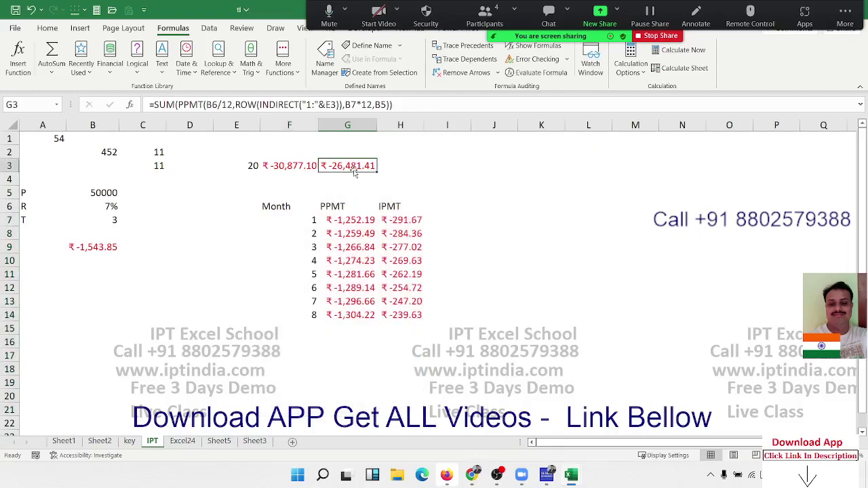
pyautogui.click(392, 104)
pyautogui.hotkey('ctrl', 'Return')
pyautogui.click(401, 164)
pyautogui.write('=SUM(PPMT(B6/12,ROW(INDIRECT("1:"&E3)),B7*12,B5))')
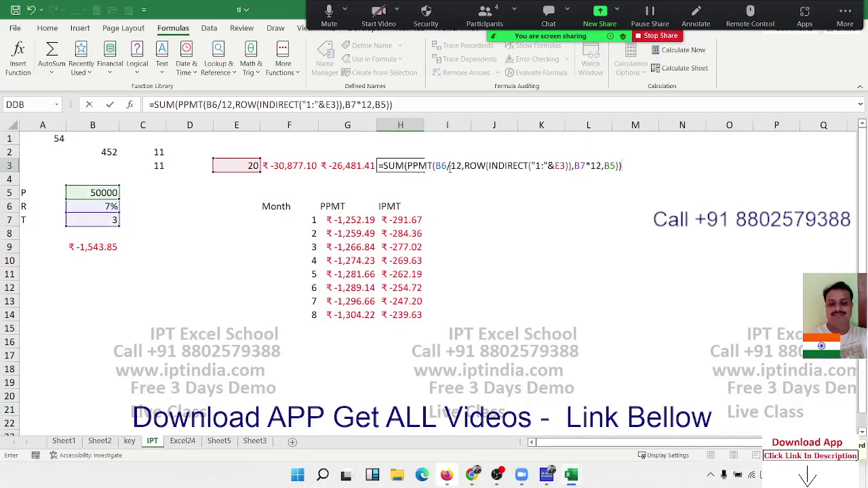
# - In H3, replace ROW(INDIRECT("1:"&E3)) with SEQUENCE(E3,1,1,1) and enter the formula
pyautogui.moveTo(465, 167); pyautogui.dragTo(572, 166)
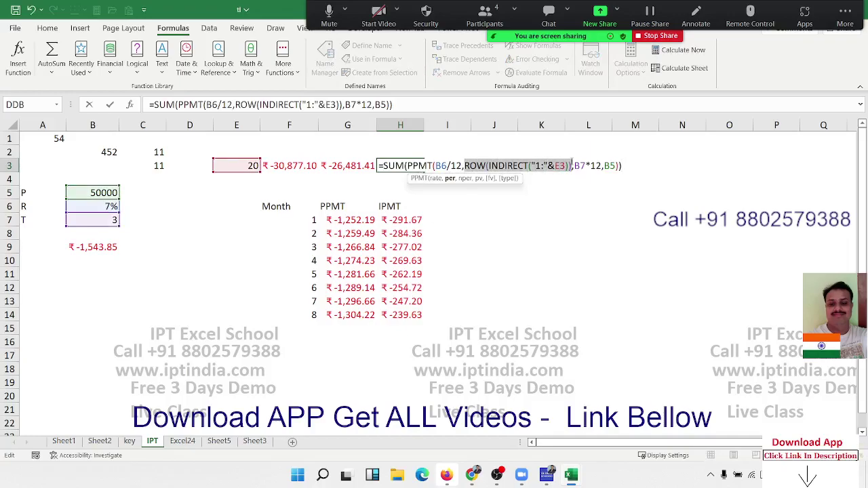
pyautogui.press('Delete')
pyautogui.write('s')
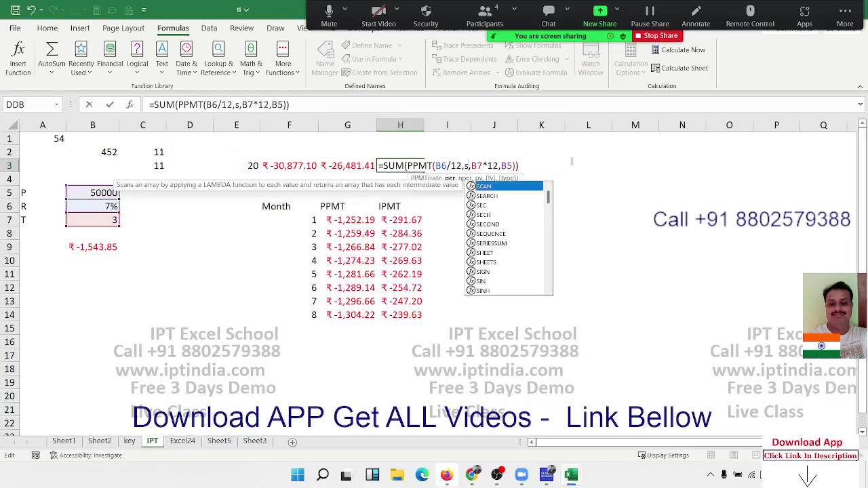
pyautogui.write('e')
pyautogui.press('Down')
pyautogui.press('Down')
pyautogui.press('Down')
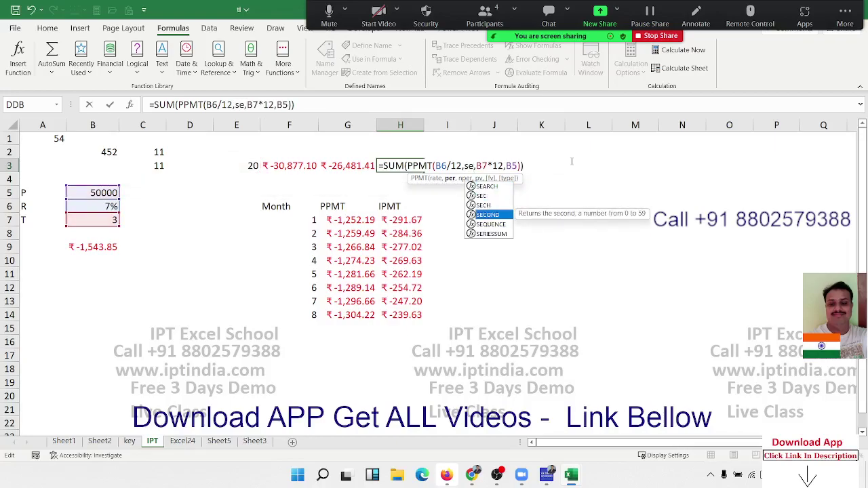
pyautogui.press('Down')
pyautogui.press('Tab')
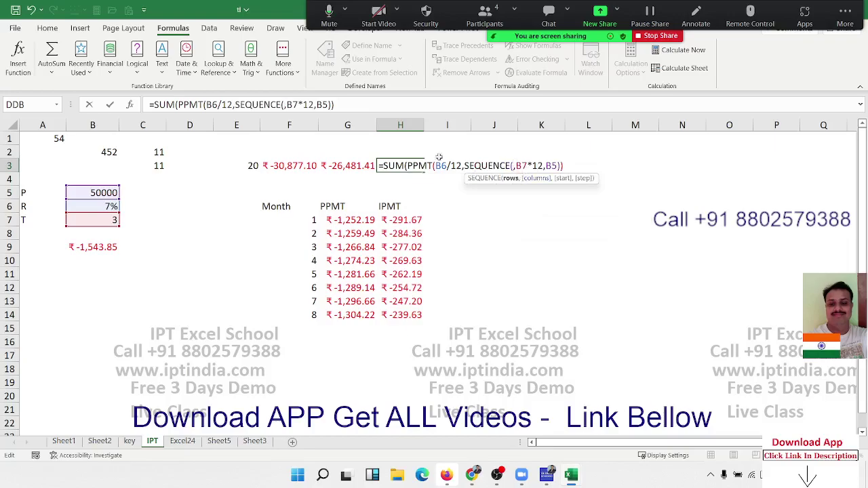
pyautogui.click(239, 163)
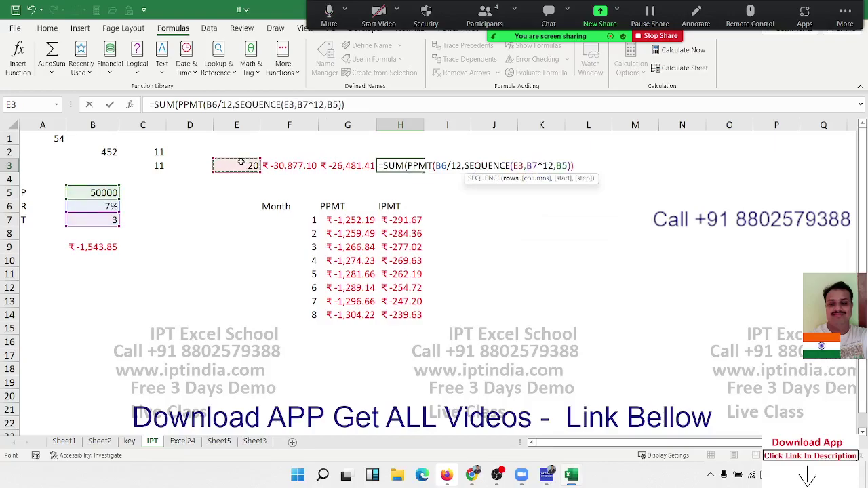
pyautogui.write(',1,1,1,')
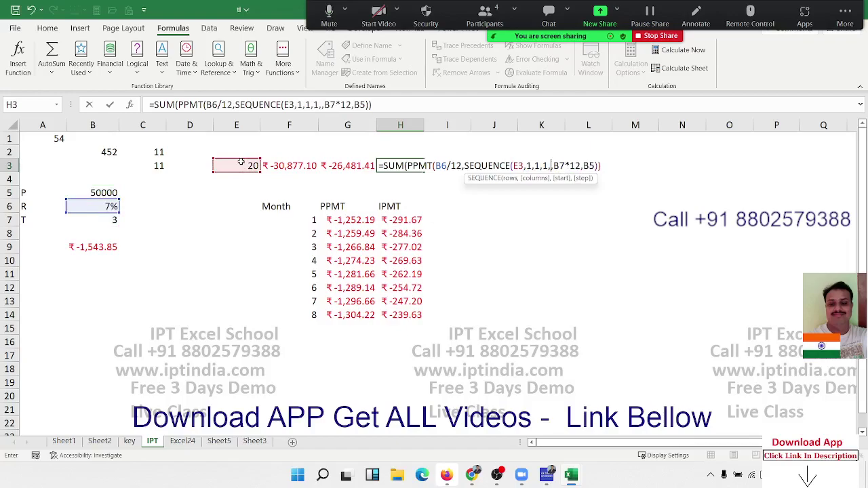
pyautogui.press('BackSpace')
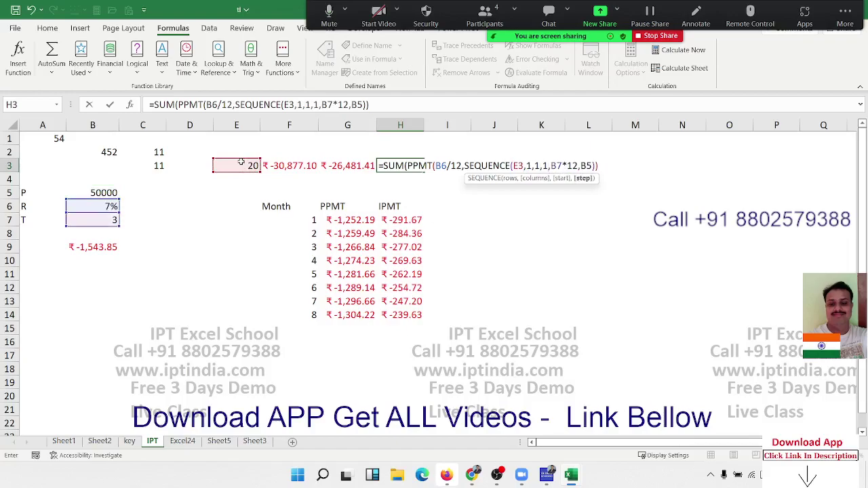
pyautogui.write('_')
pyautogui.press('BackSpace')
pyautogui.write(')')
pyautogui.hotkey('ctrl', 'Return')
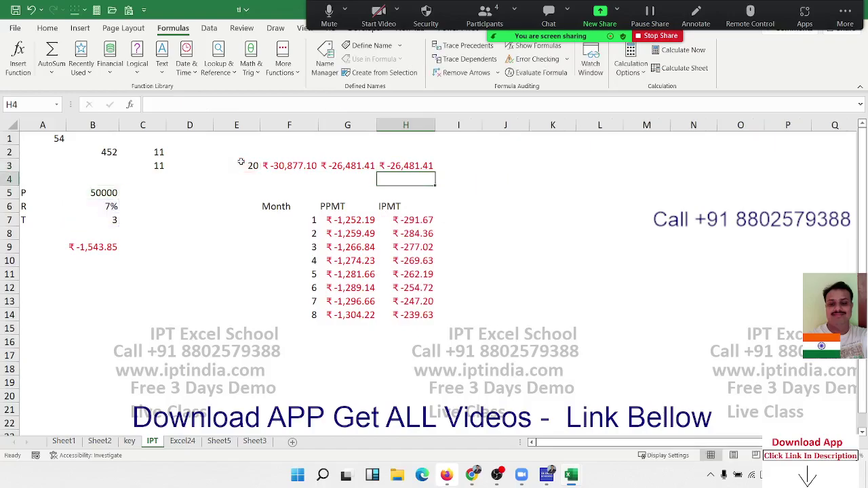